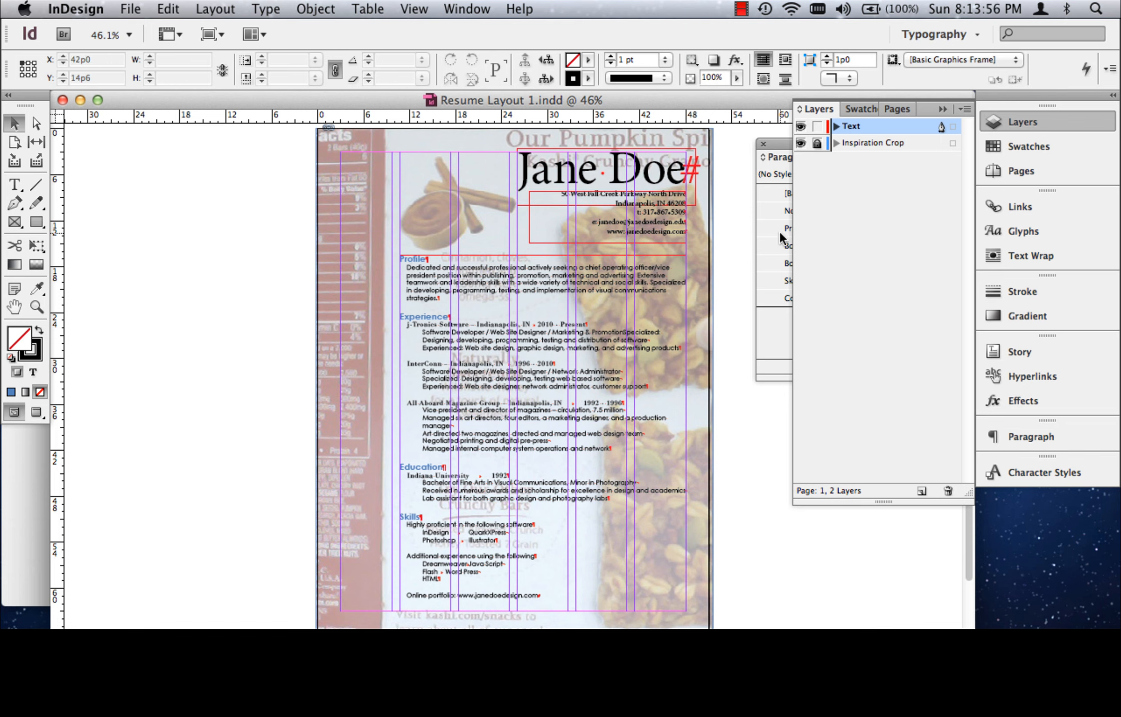
Expand the floating Paragraph Styles panel and dock it with the collapsed Paragraph panel
double_click(453, 275)
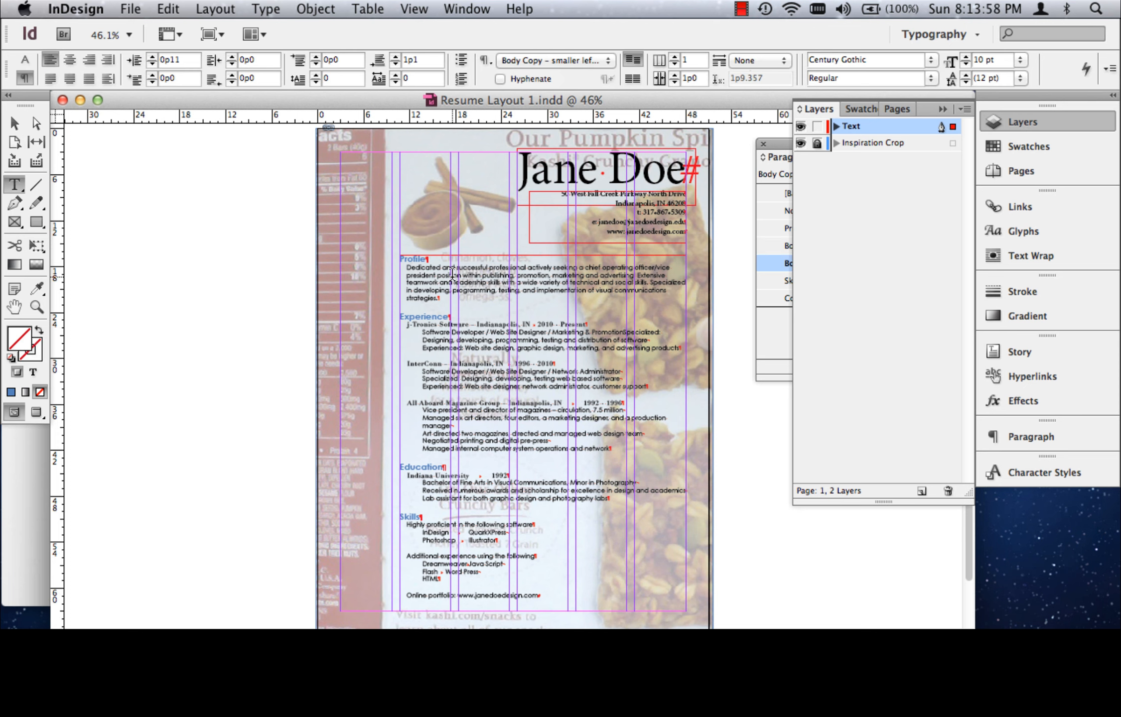
click(777, 144)
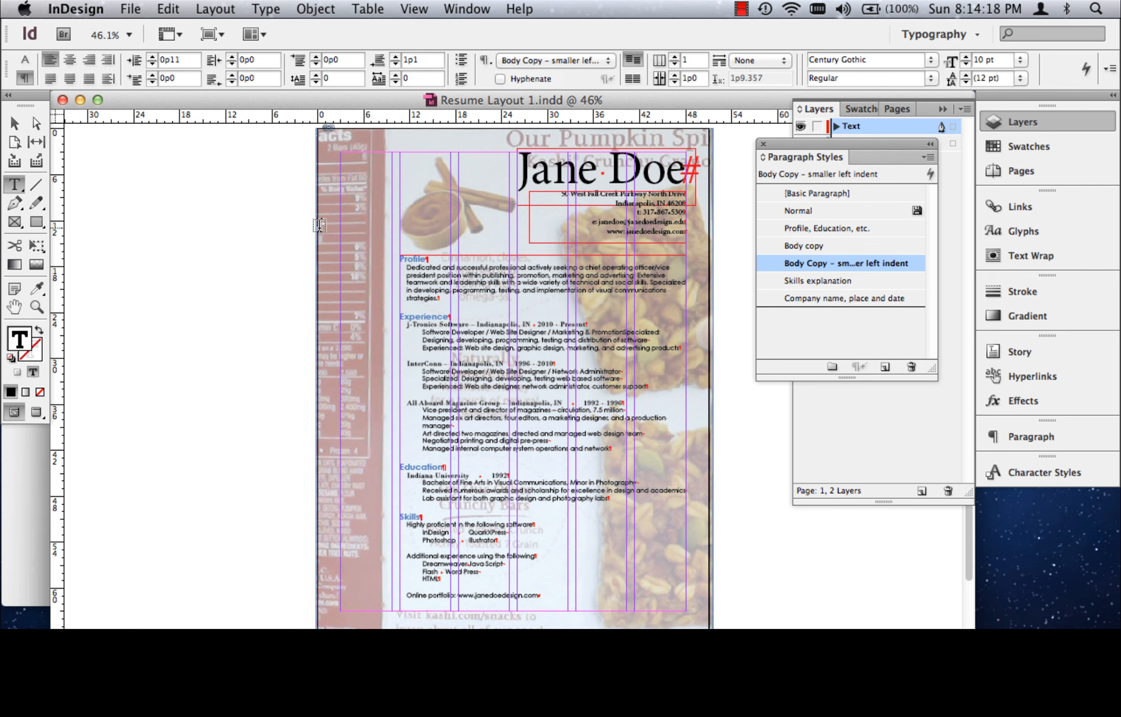
click(957, 272)
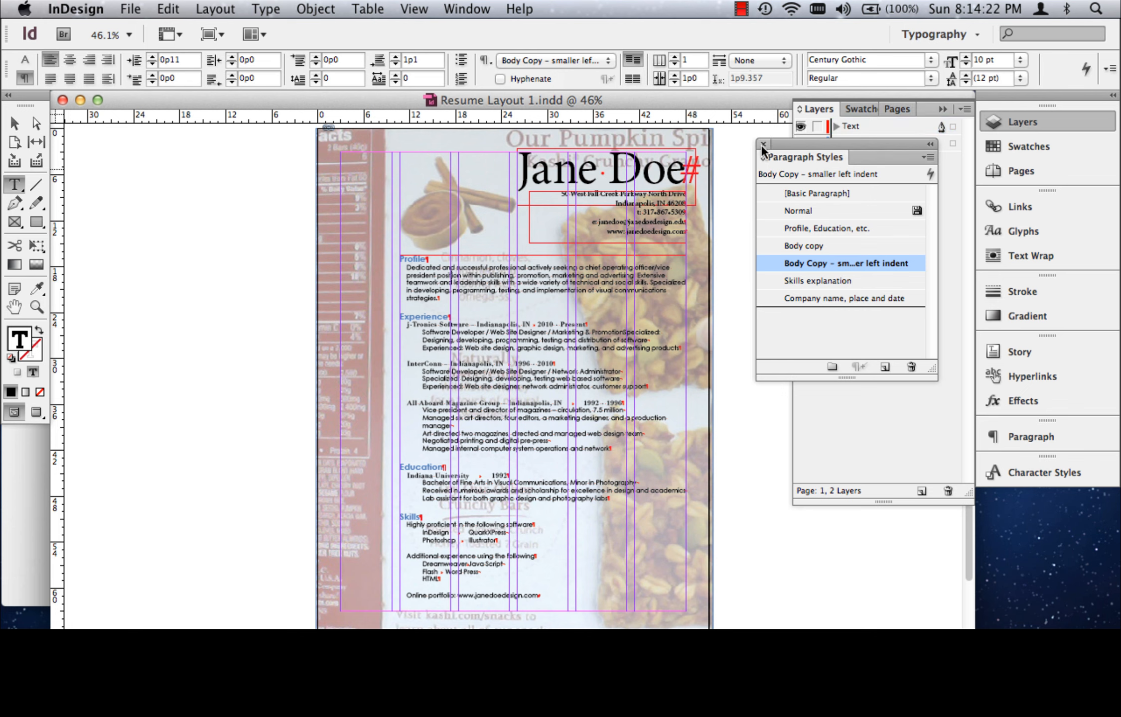
drag(765, 145, 1041, 431)
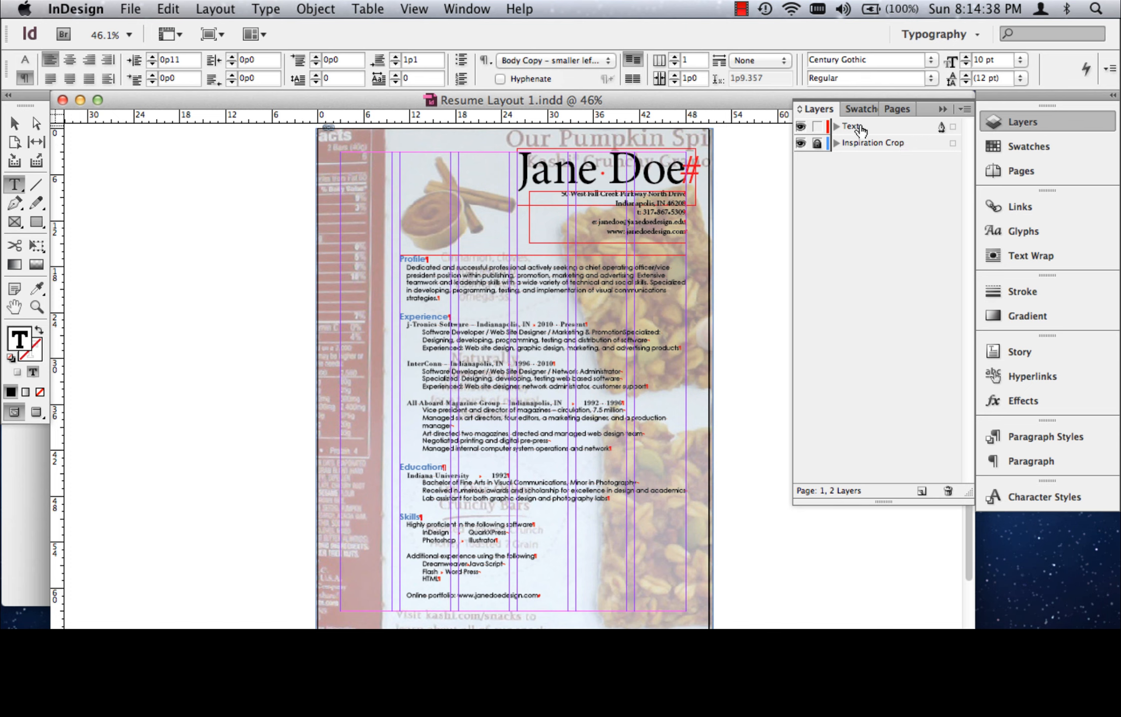
click(870, 144)
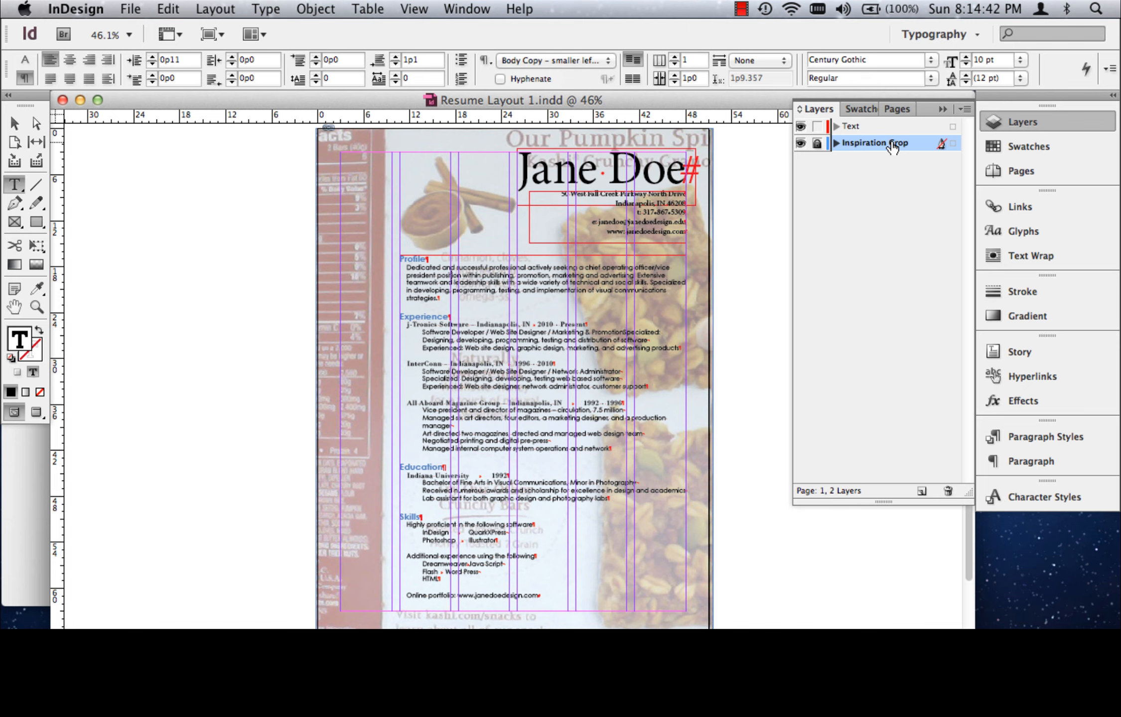
click(922, 492)
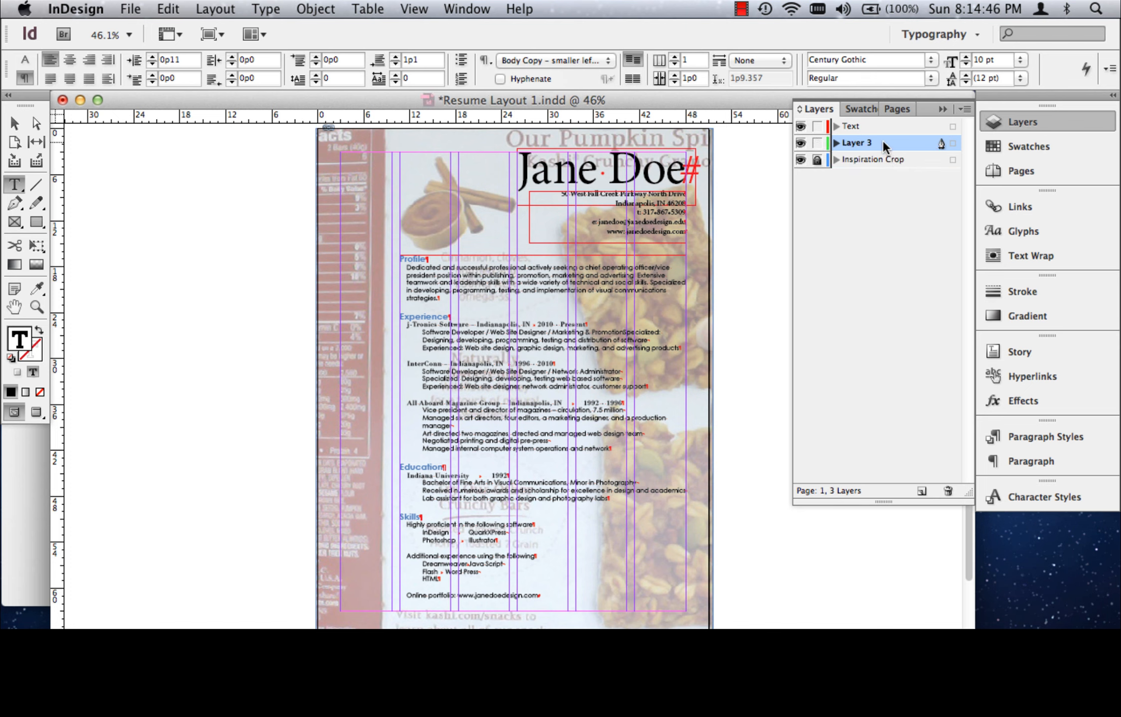
key(super+z)
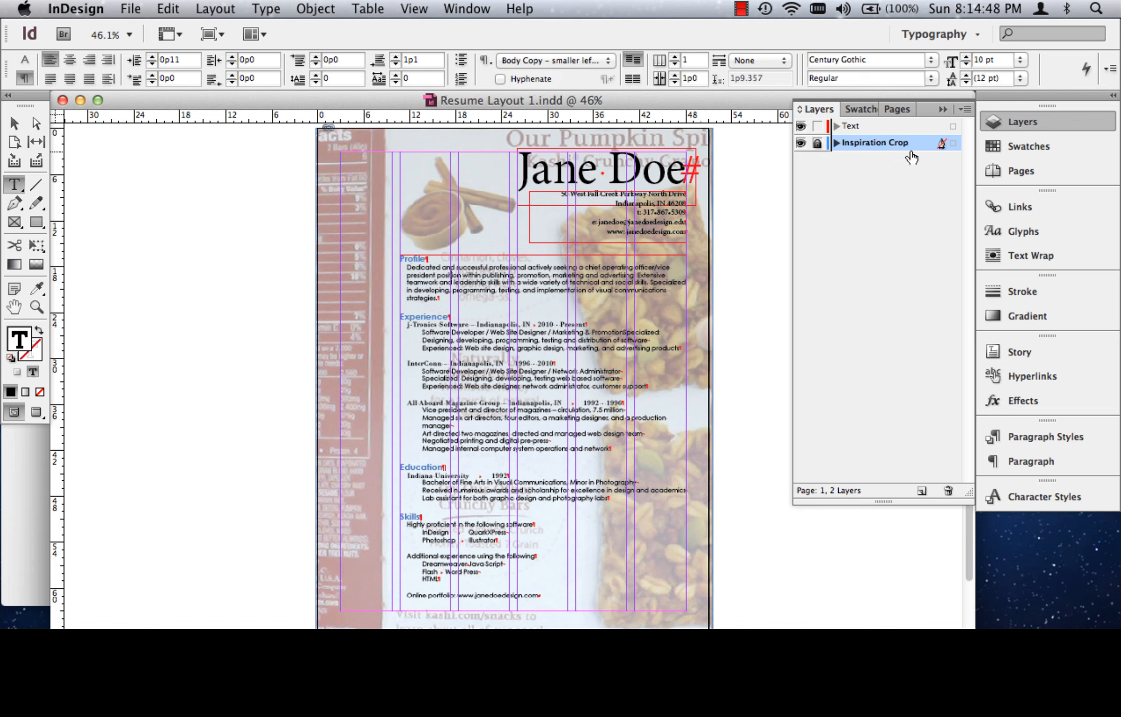
Add a new layer and place it between the Text and Inspiration Crop layers
click(874, 127)
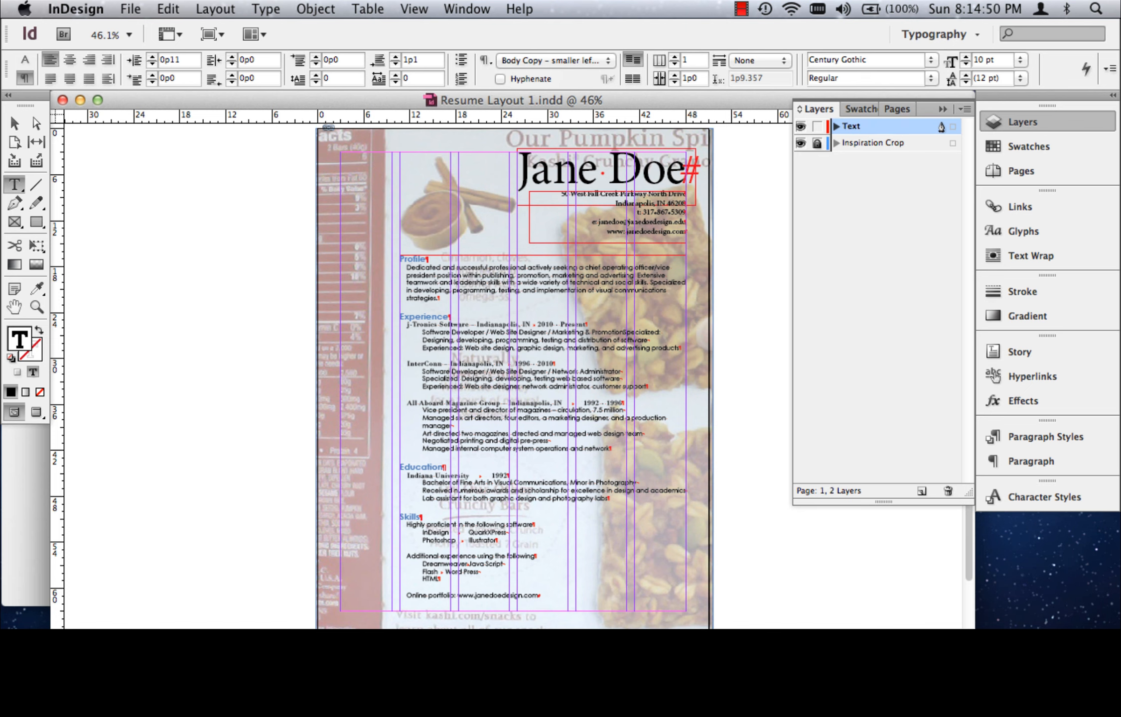
click(921, 491)
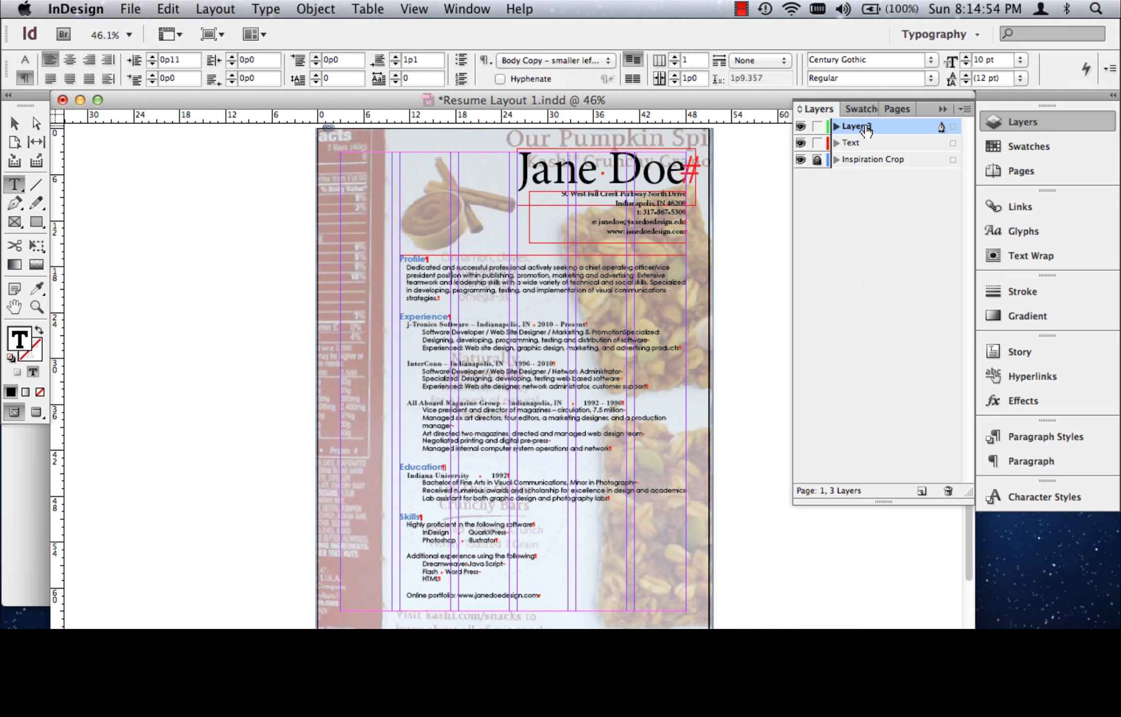
drag(868, 128, 873, 158)
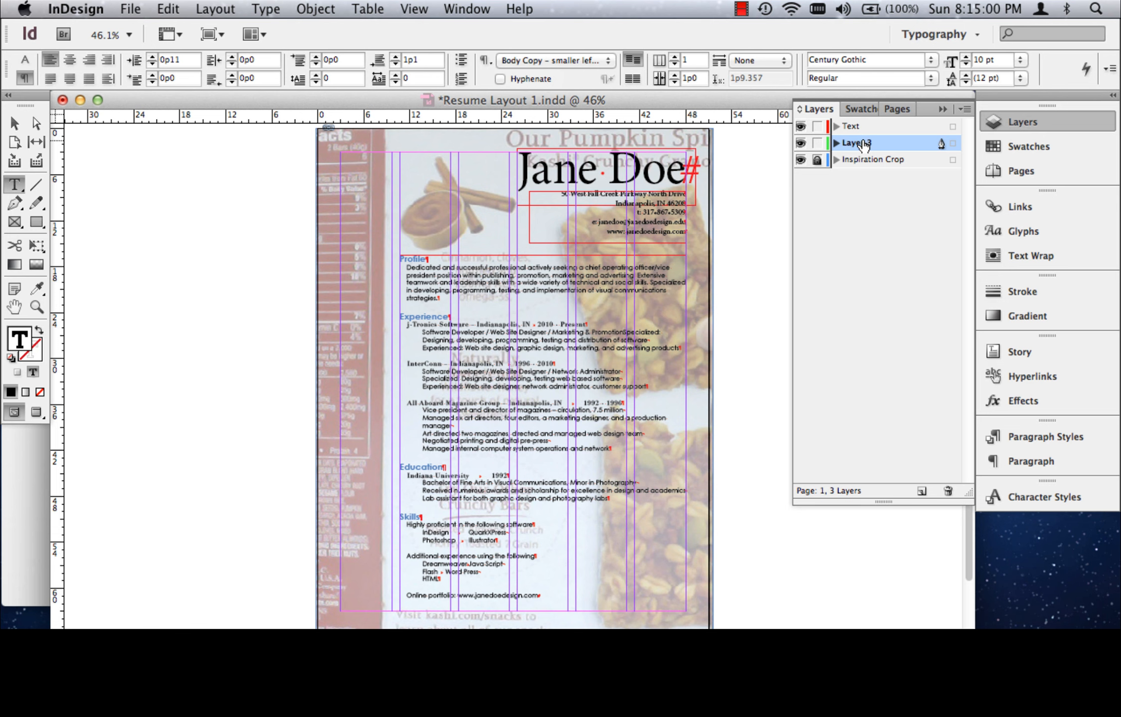
Rename the new layer as Background Graphics
double_click(865, 144)
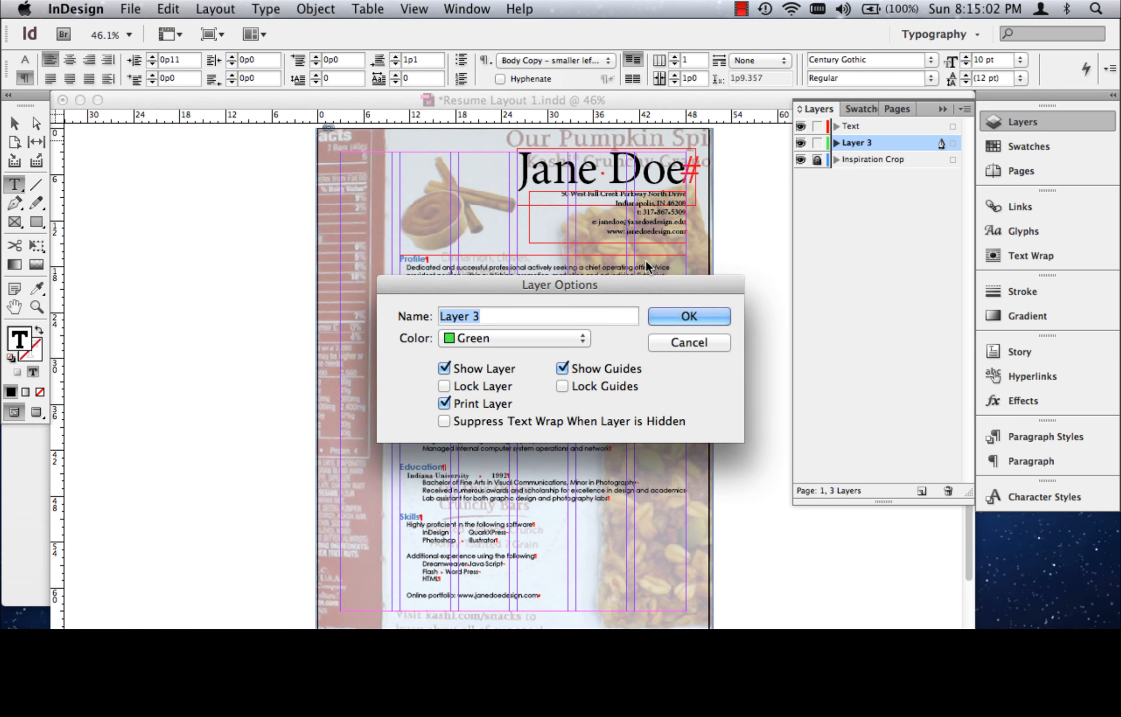
text(Background Graphic)
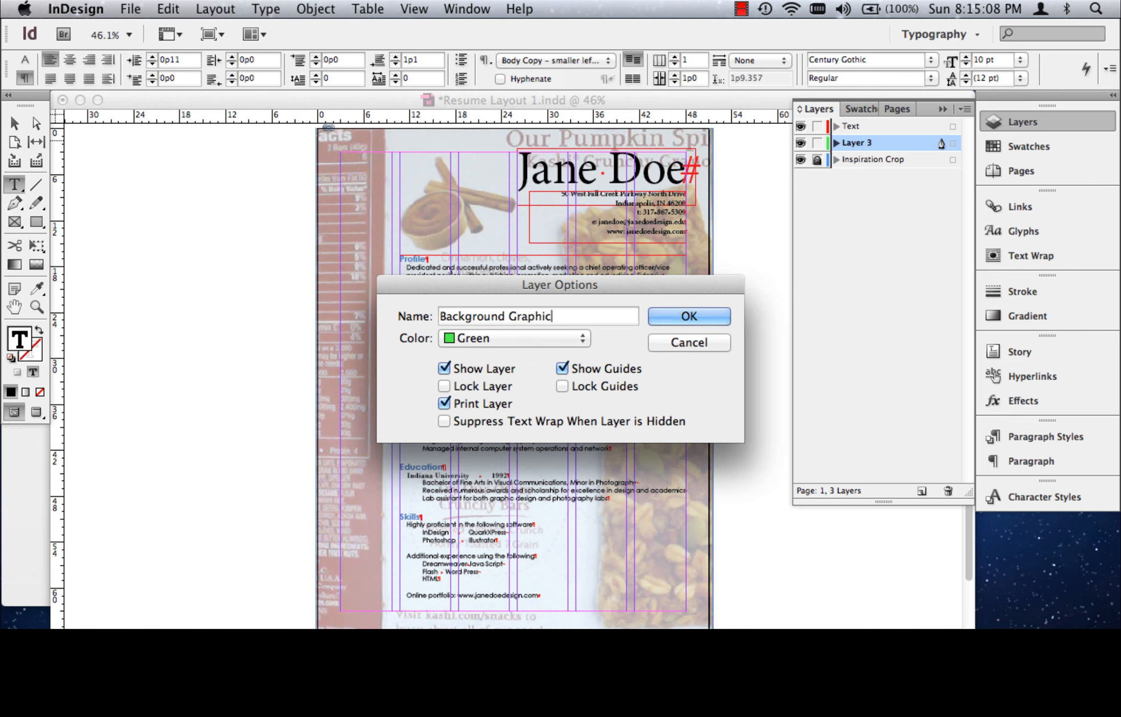
text(s)
click(689, 317)
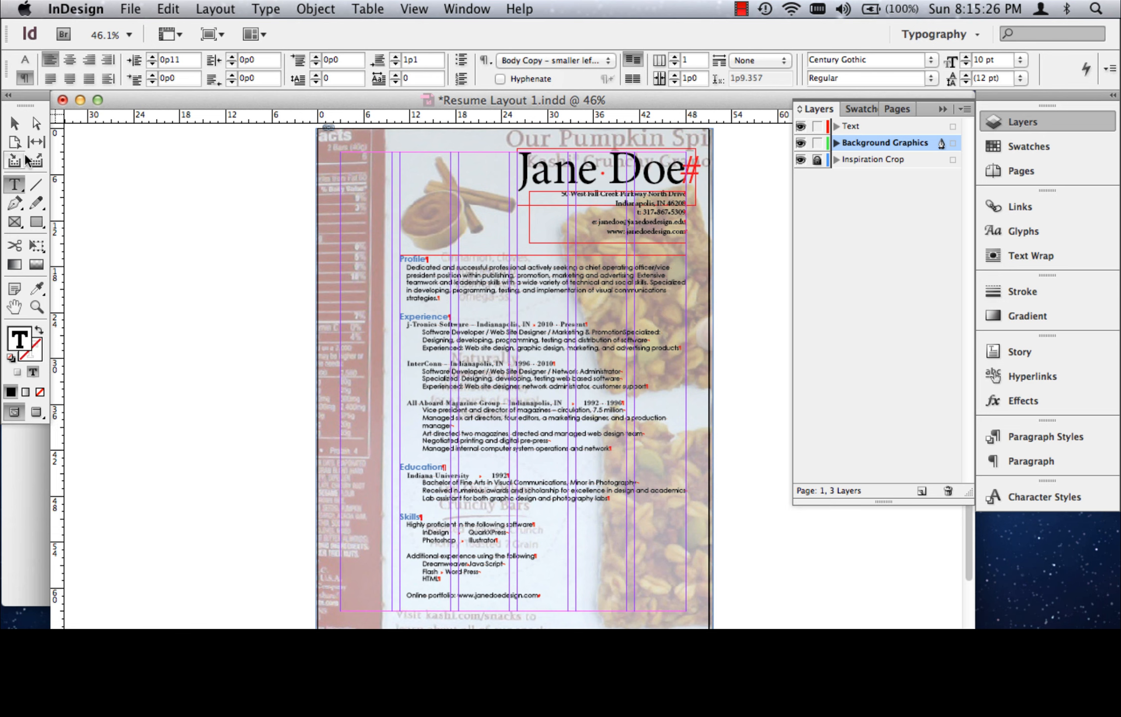
Hide the Text layer and make Background Graphics the active layer
click(14, 123)
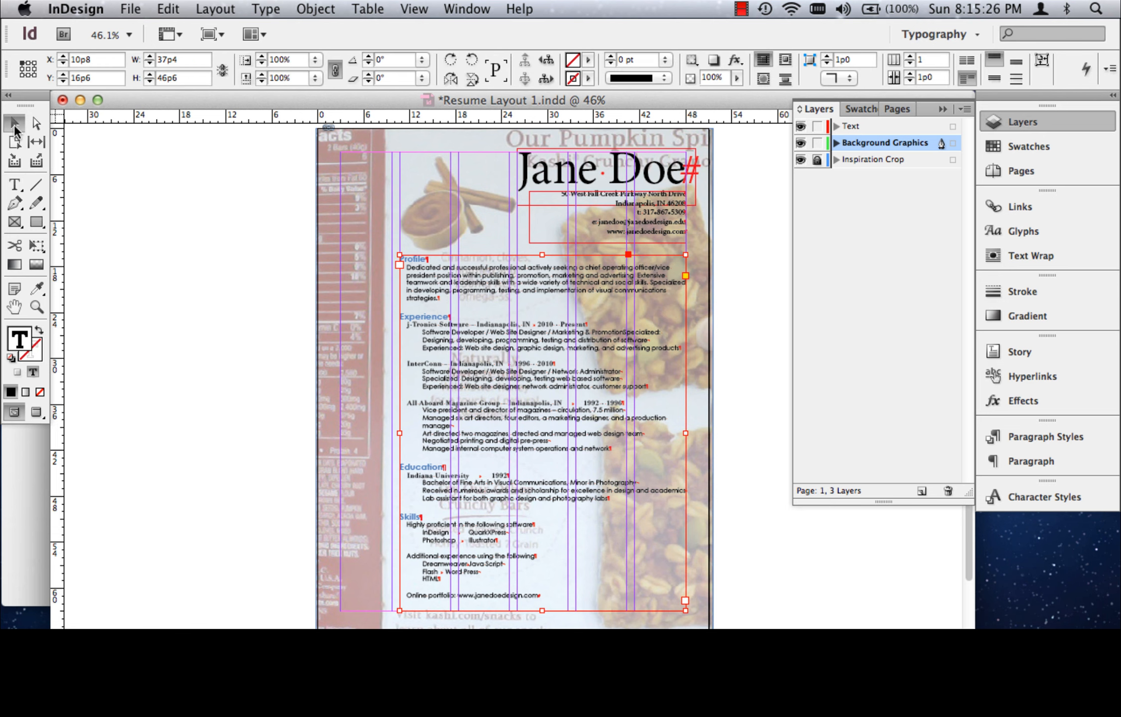
click(800, 127)
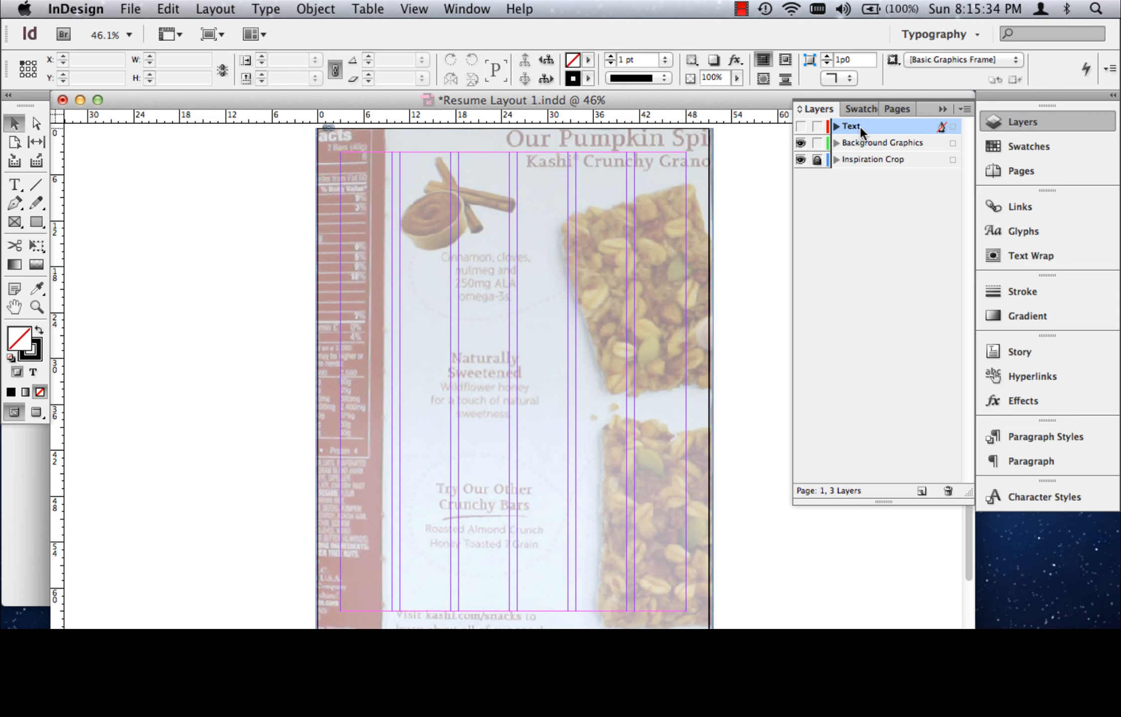
click(876, 143)
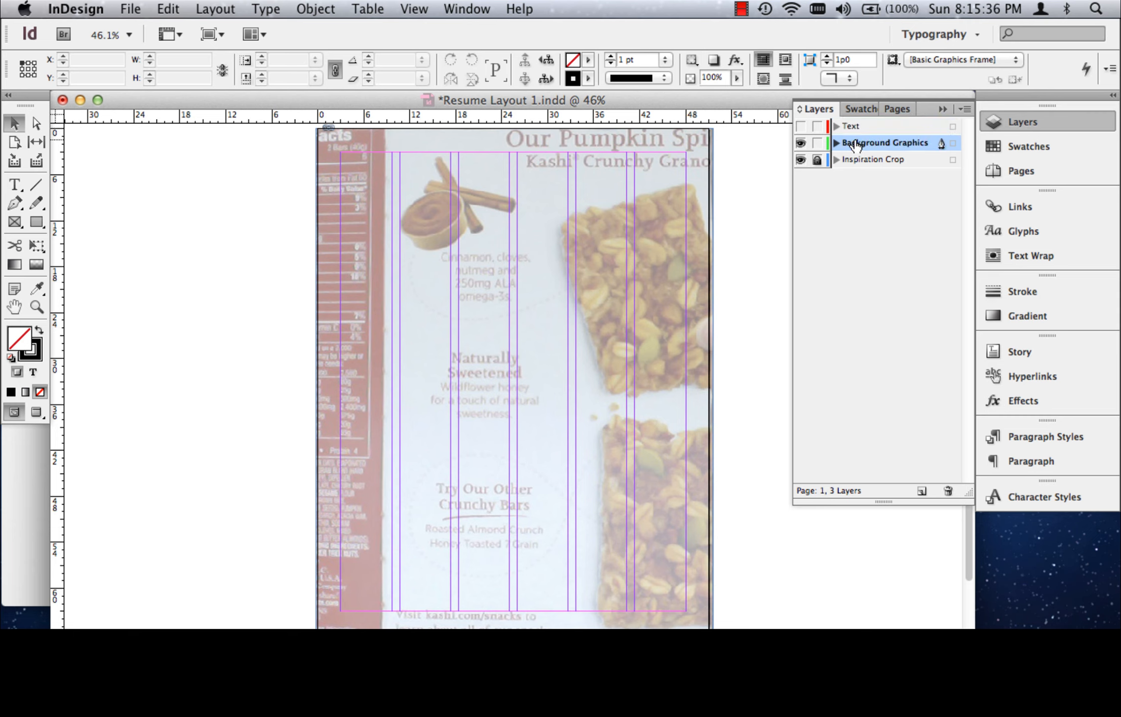
Draw a rectangle about 10p1.5 wide and 69p1.5 high over the red strip, extending past the page edges
click(41, 225)
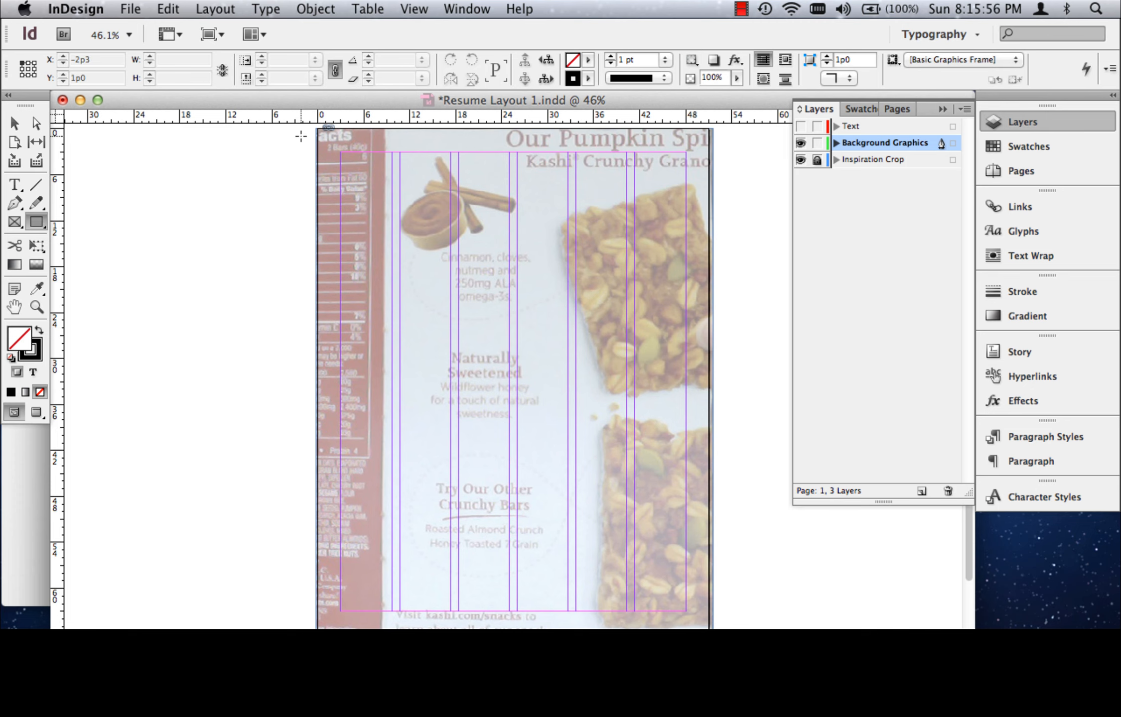
scroll(301, 136, down, 1)
scroll(304, 137, up, 2)
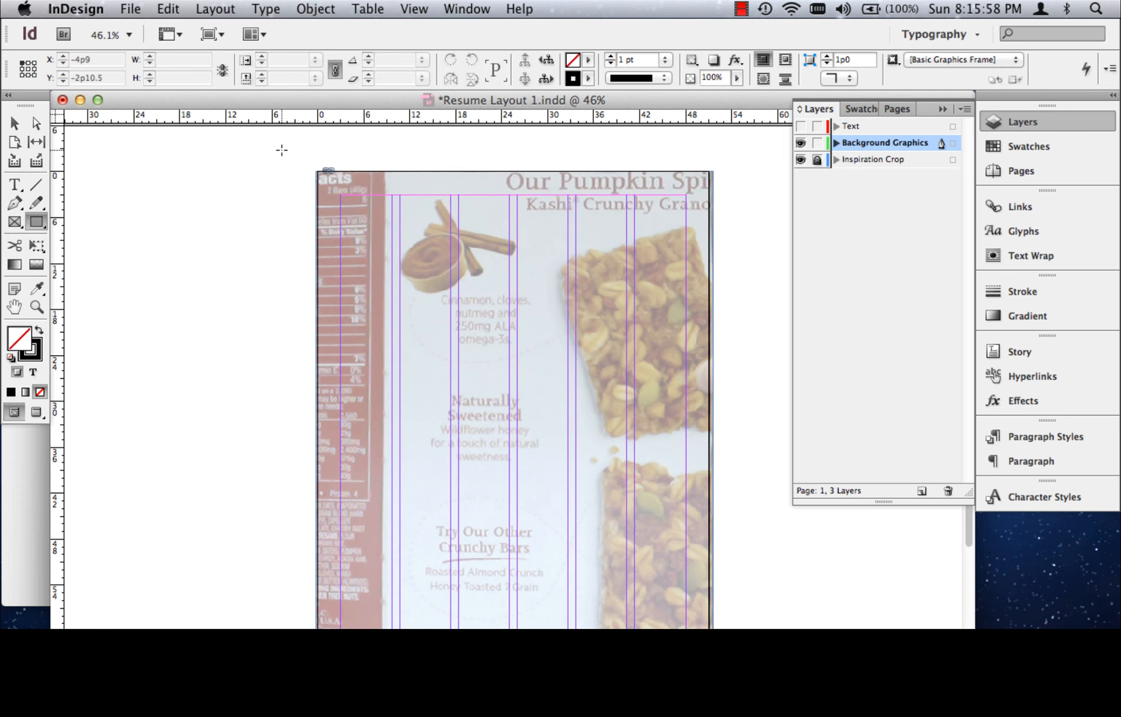
drag(303, 161, 383, 575)
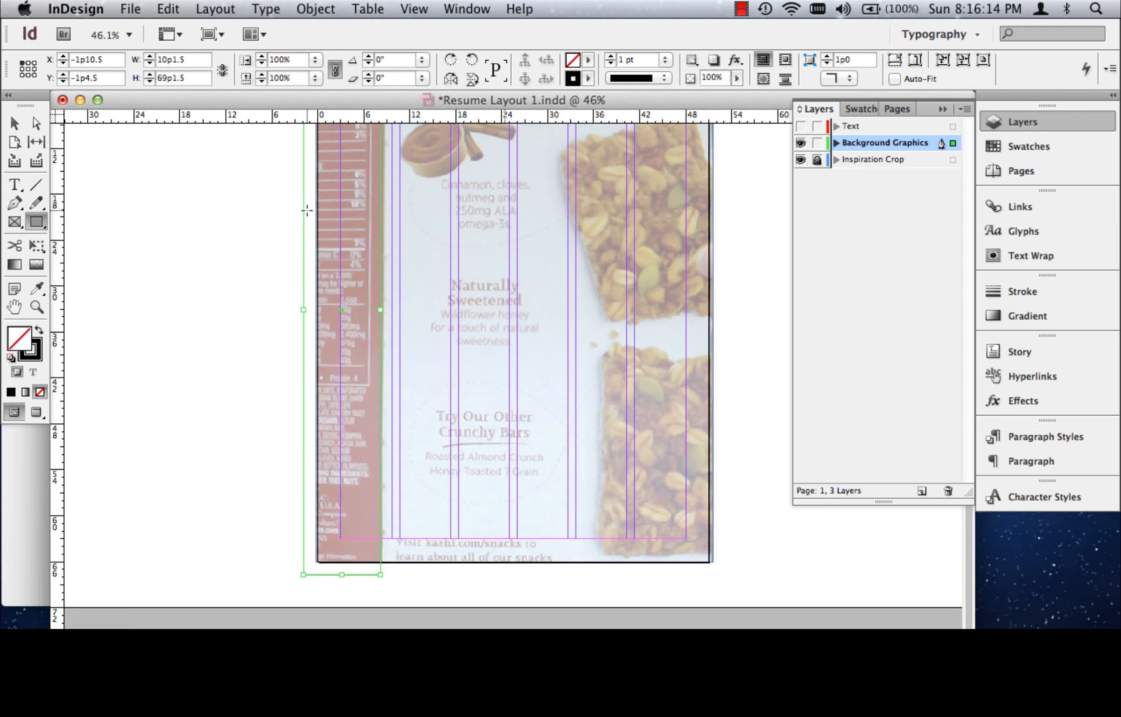
Widen the rectangle to about 10p4.5 so its inner edge meets the edge of the red strip
scroll(306, 210, up, 5)
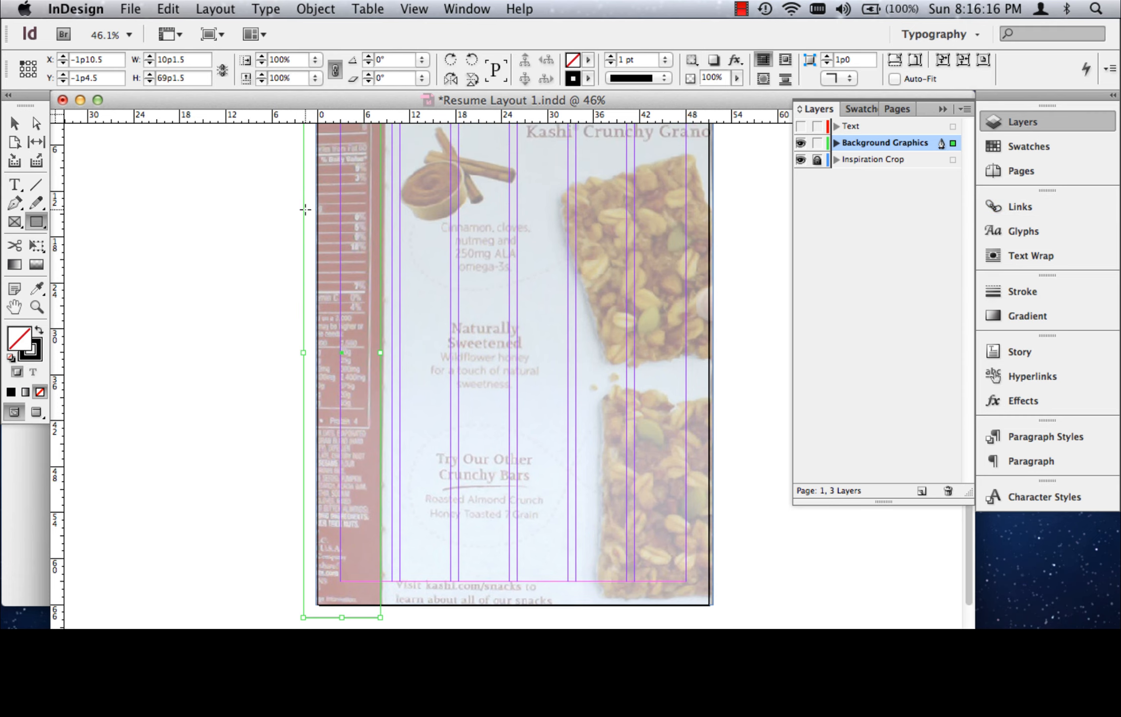
click(14, 123)
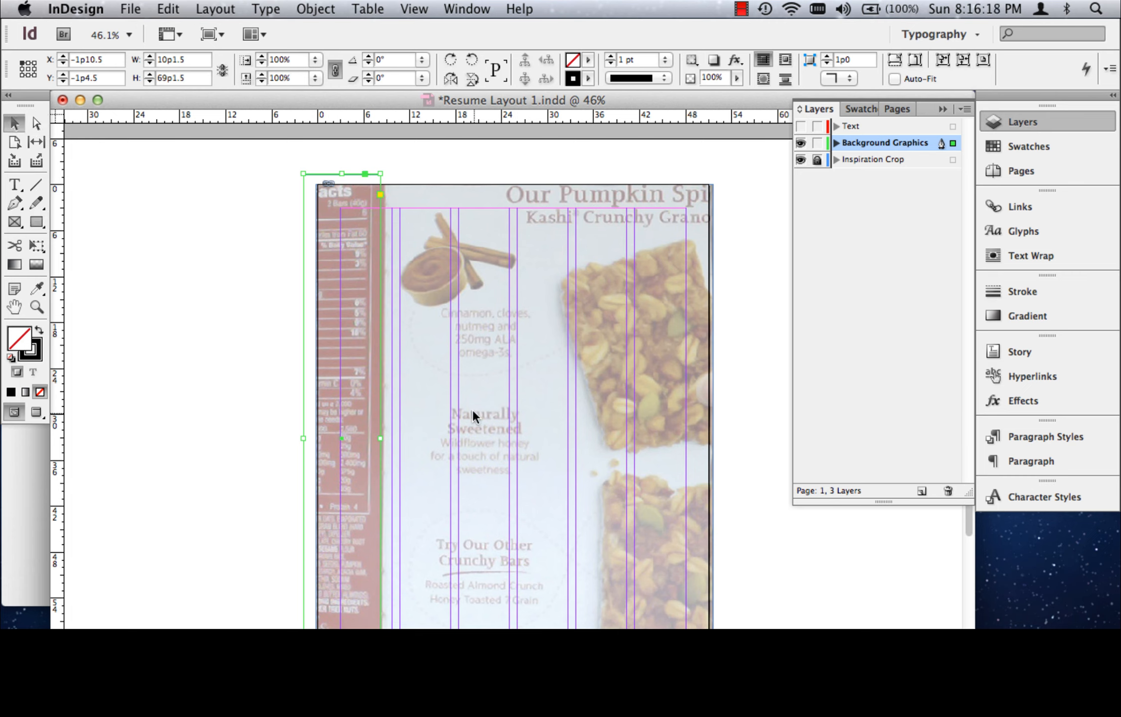
drag(381, 439, 383, 440)
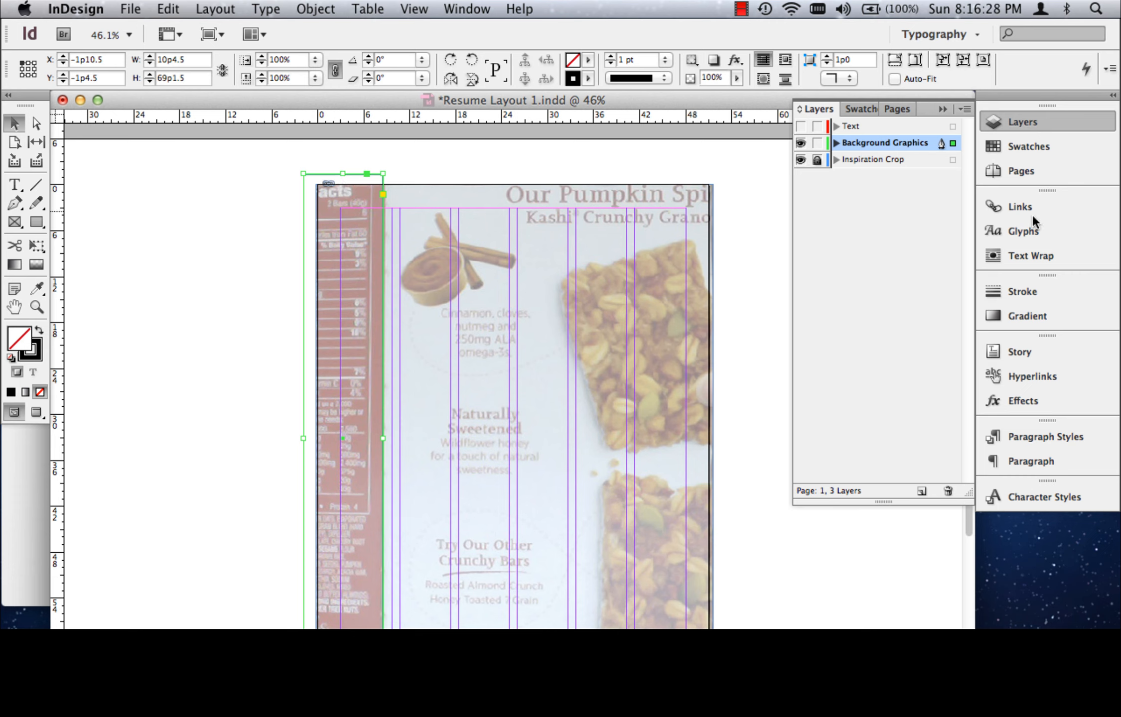
Unlock the Inspiration Crop layer, expand its contents and make it the active layer
click(1028, 147)
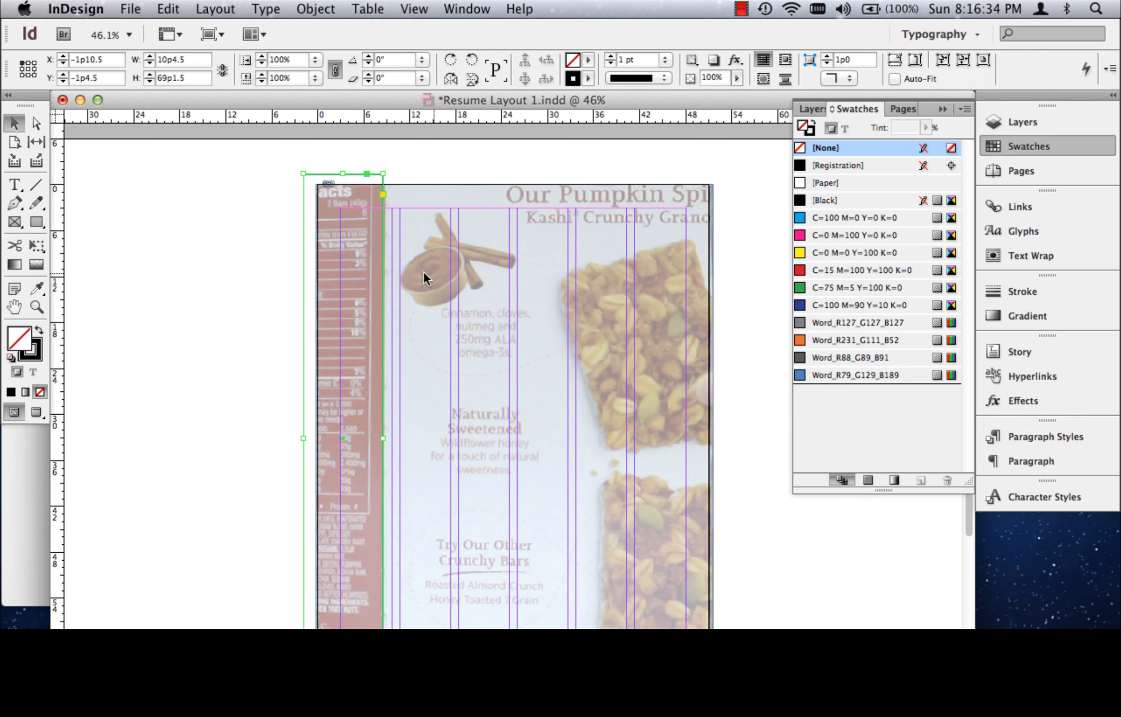
click(942, 108)
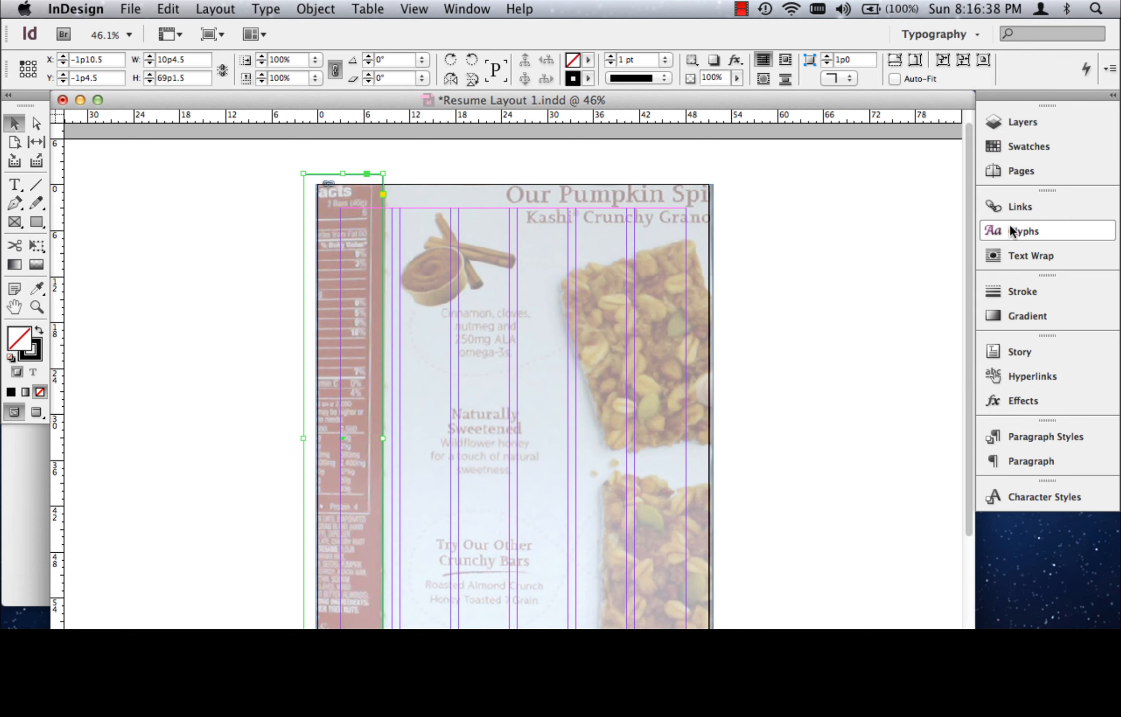
click(1025, 123)
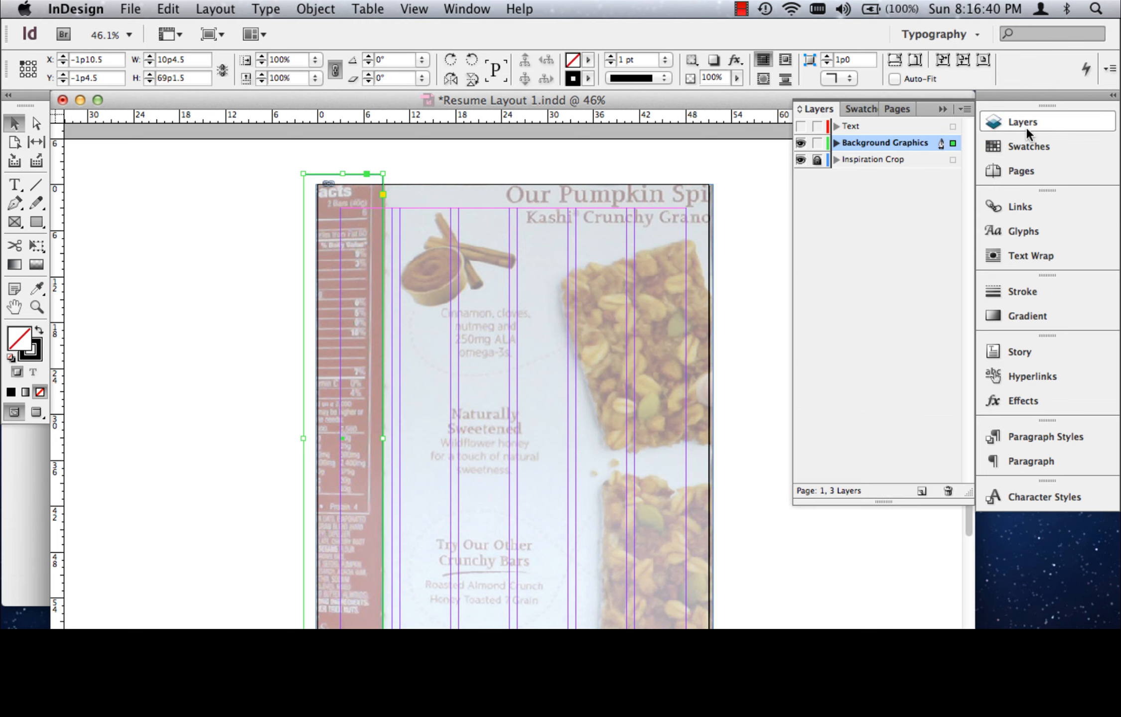
click(819, 159)
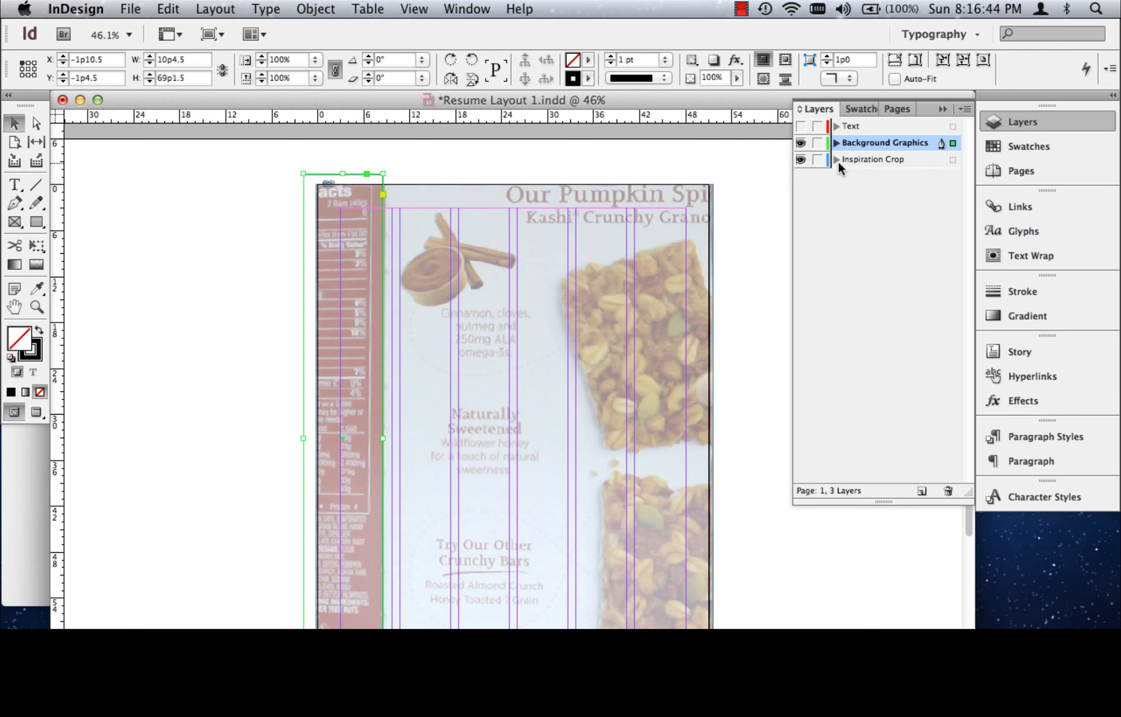
click(837, 161)
click(859, 162)
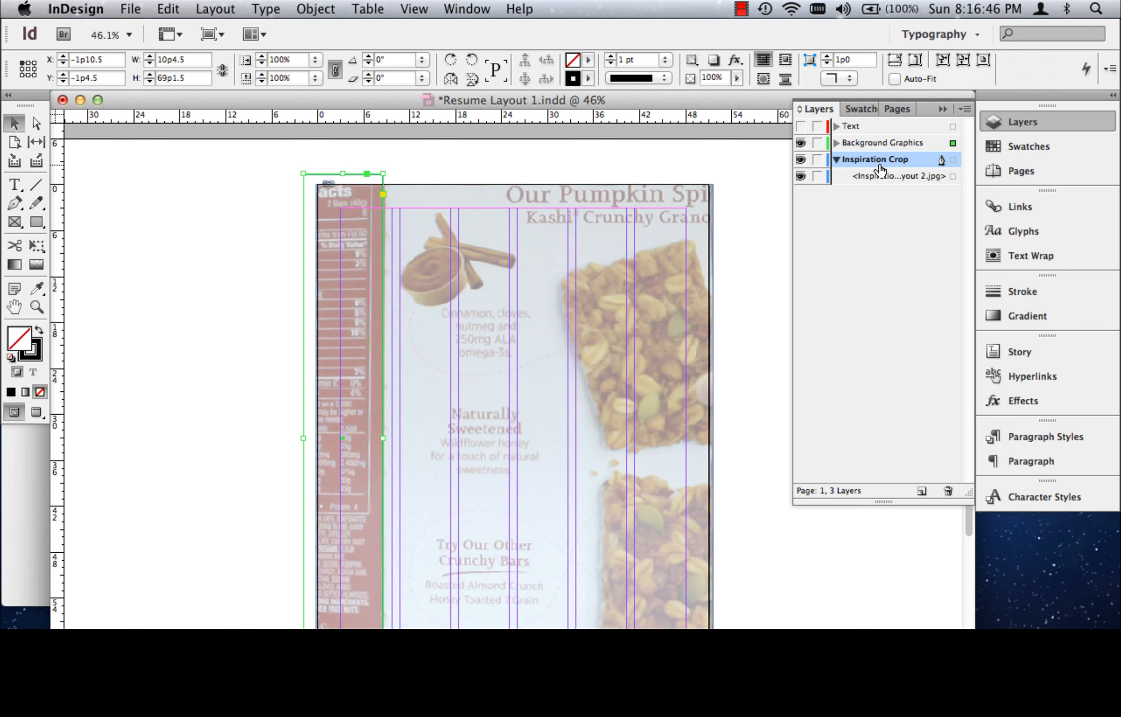
double_click(867, 159)
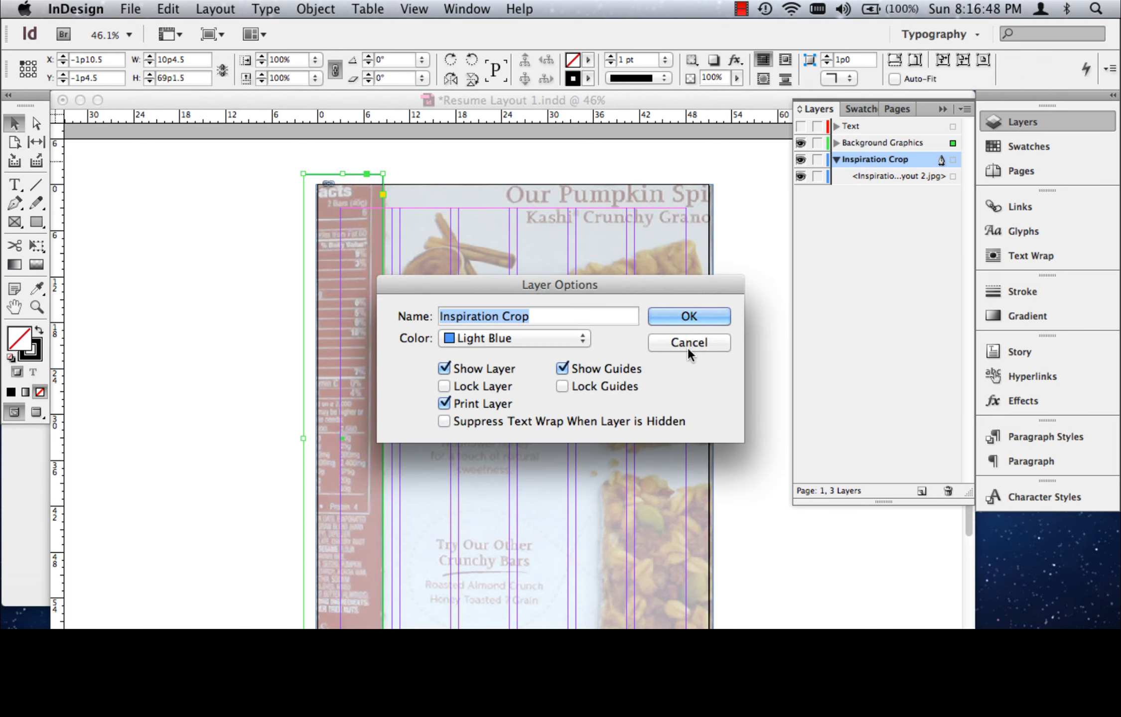
click(710, 343)
click(890, 179)
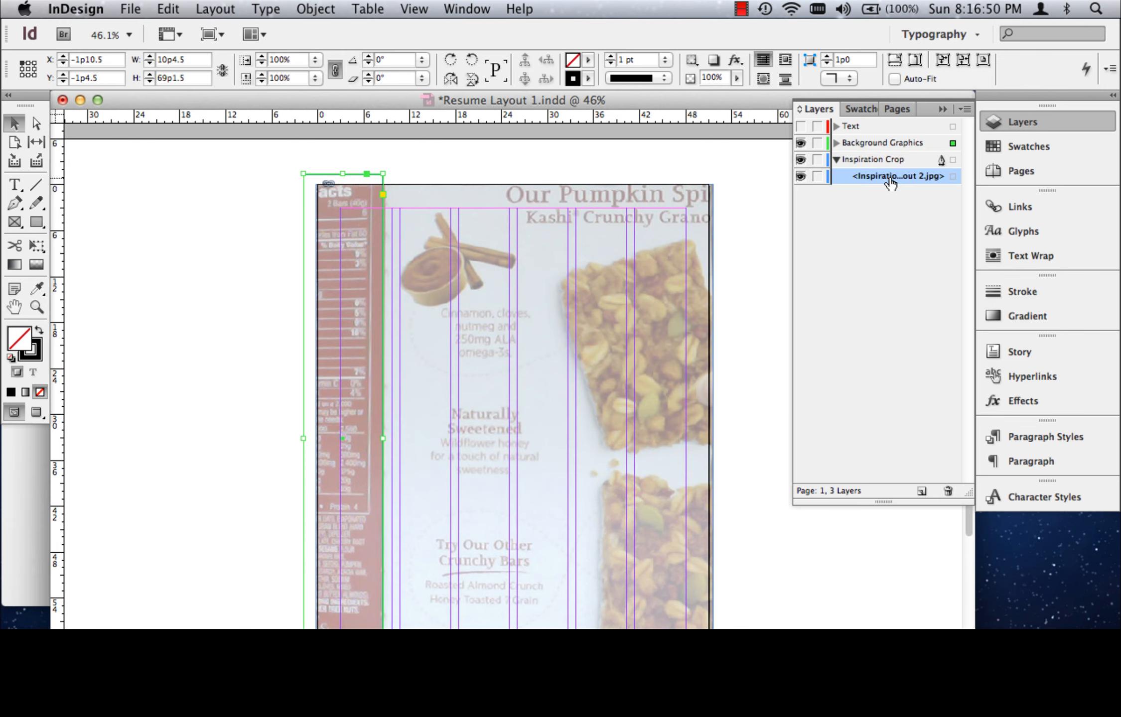
click(1024, 402)
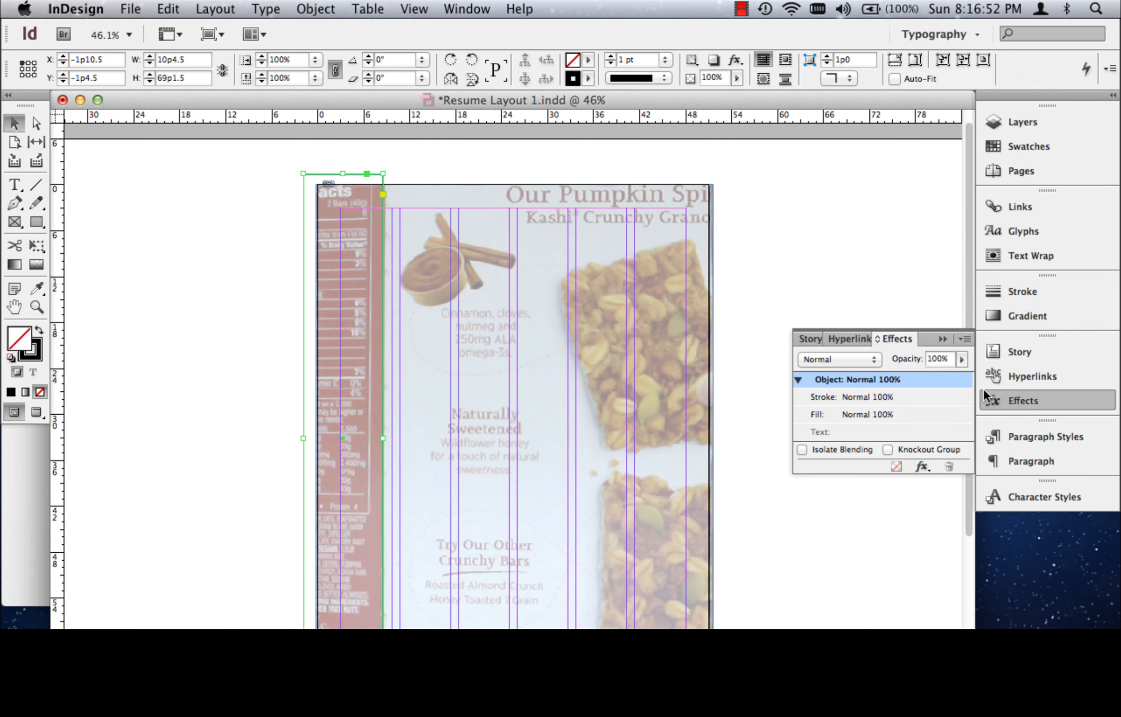
click(1018, 122)
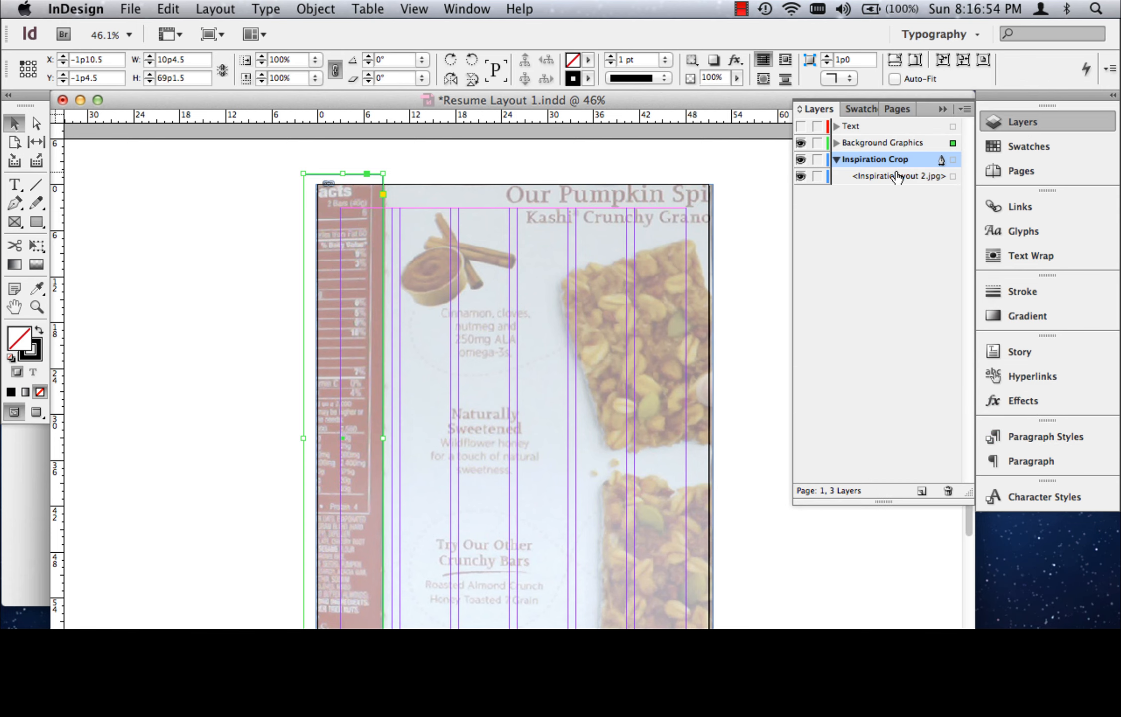
Set the opacity of the inspiration photo inside its frame to 100%
click(1023, 403)
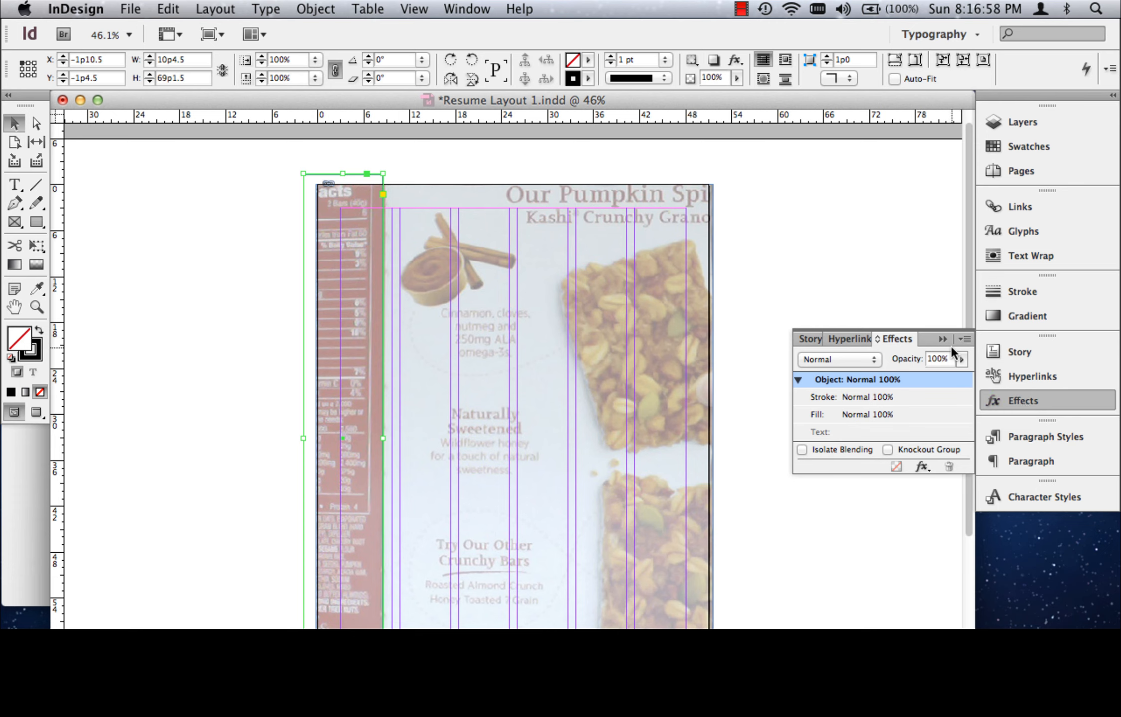
click(963, 359)
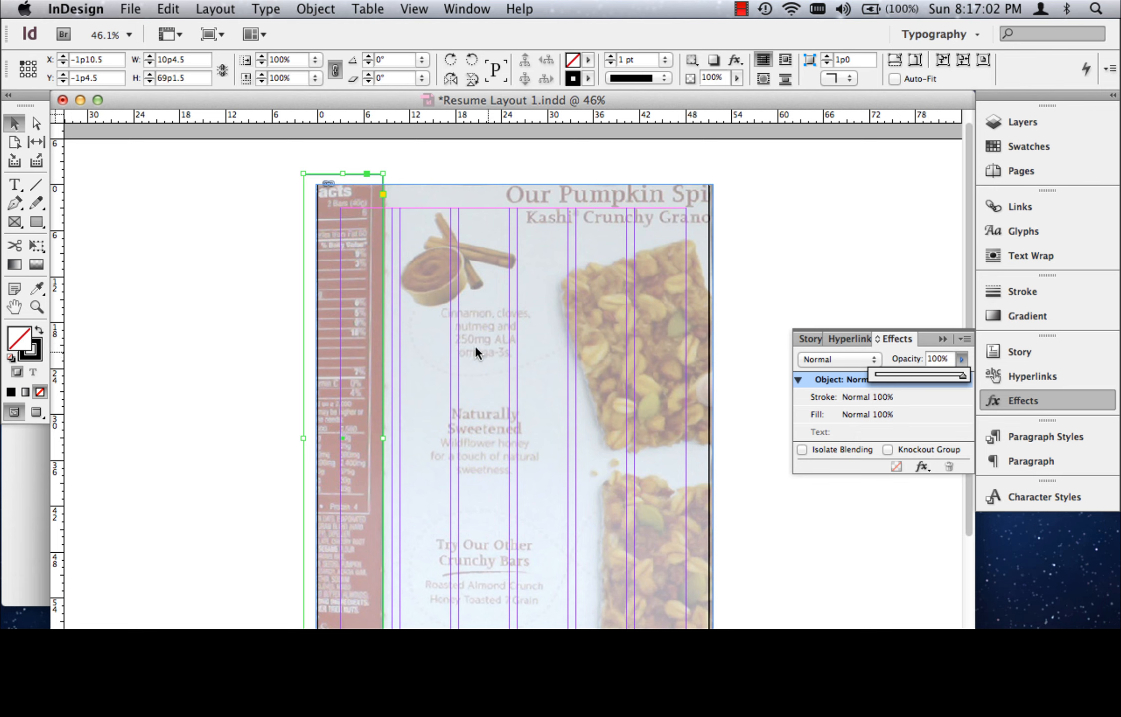
click(36, 123)
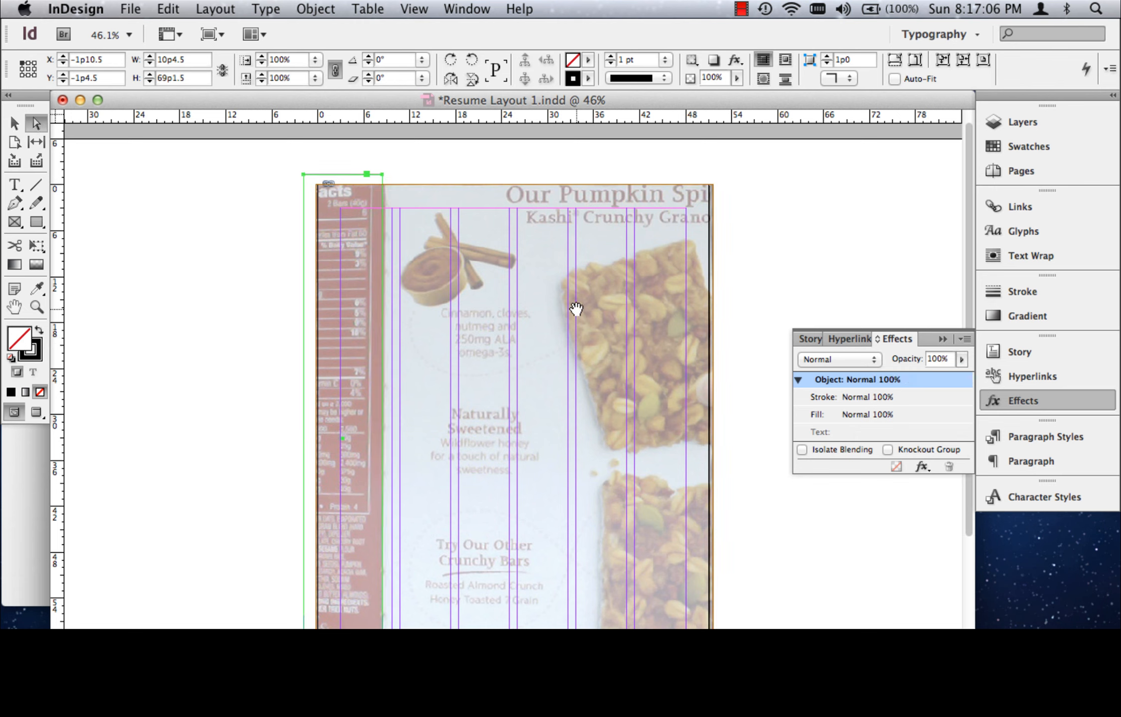
click(570, 327)
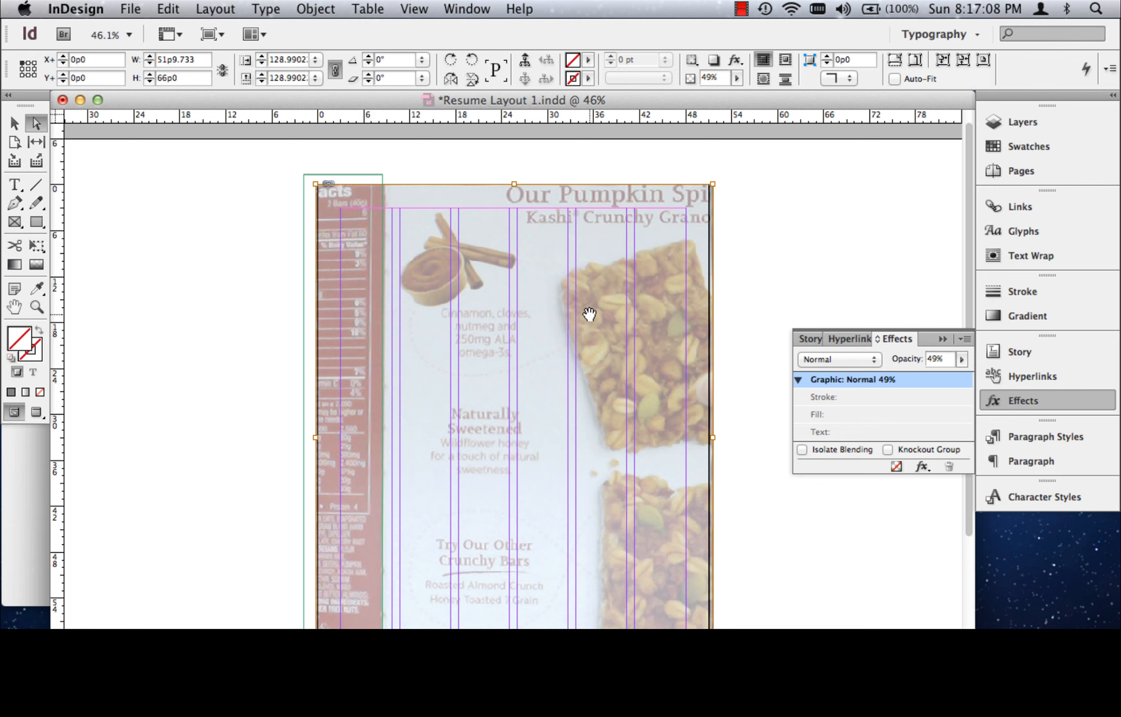
click(962, 359)
drag(977, 374, 1015, 375)
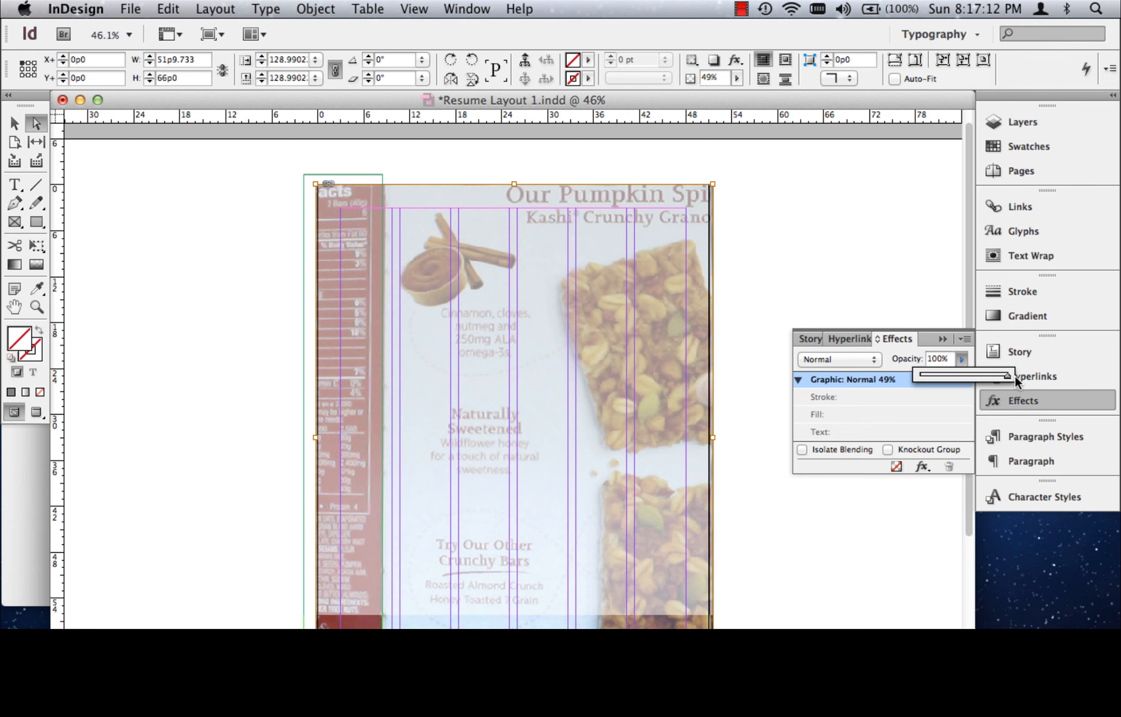
Try lowering the opacity of the photo's frame to 42% and restore it to 100%
click(15, 125)
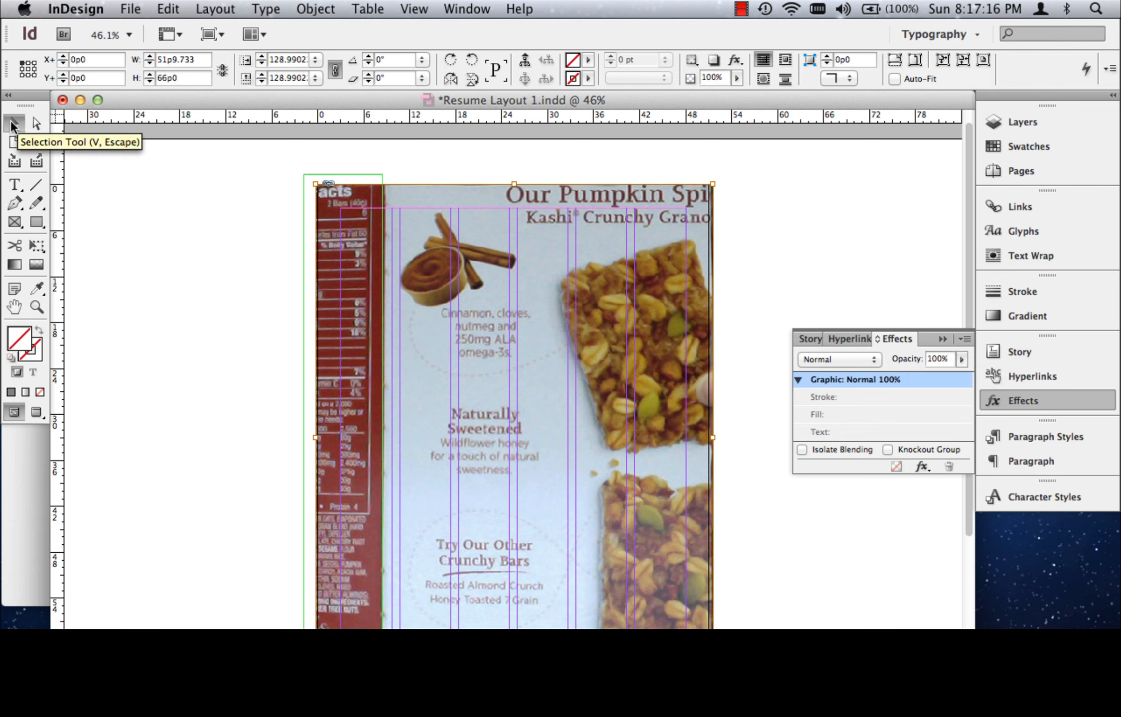
click(670, 271)
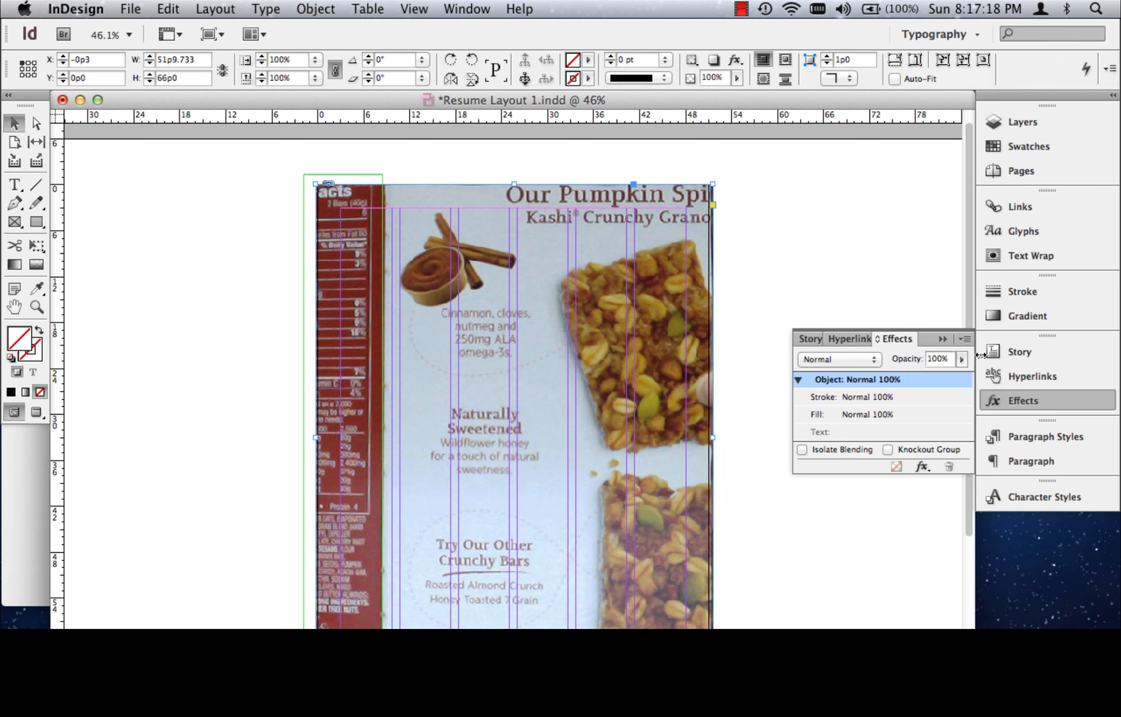
click(962, 359)
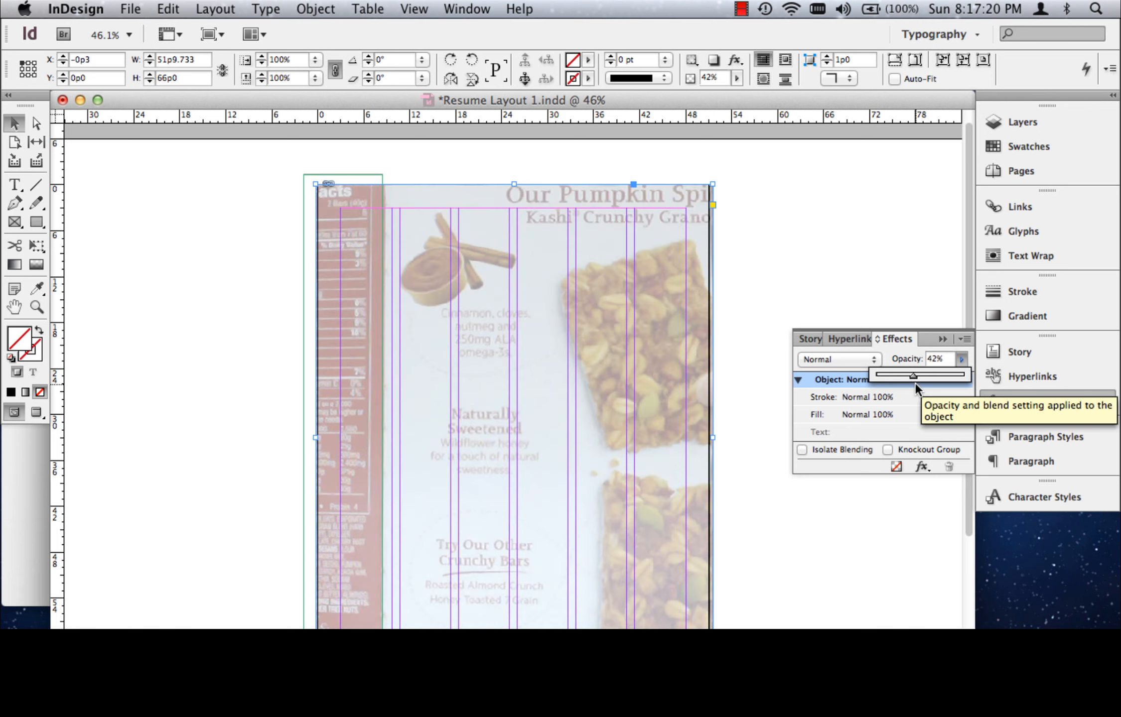
drag(913, 378, 979, 374)
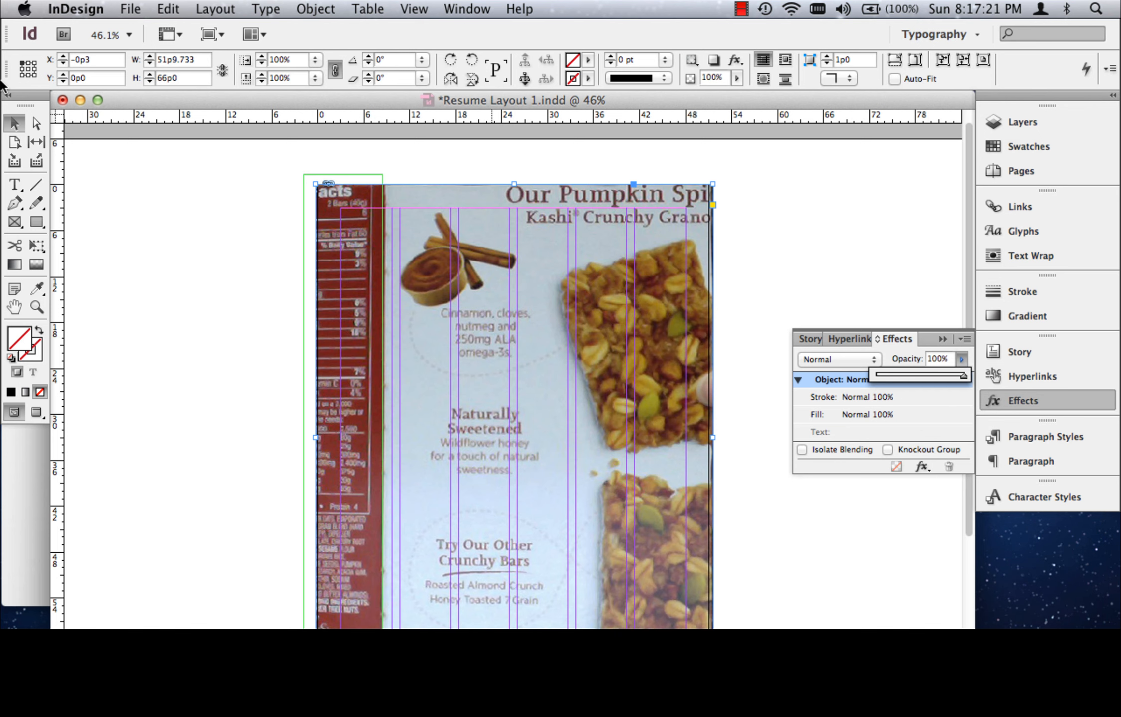
Shift the inspiration photo about 0p4 to the right within its frame and deselect everything
click(36, 124)
drag(448, 218, 451, 218)
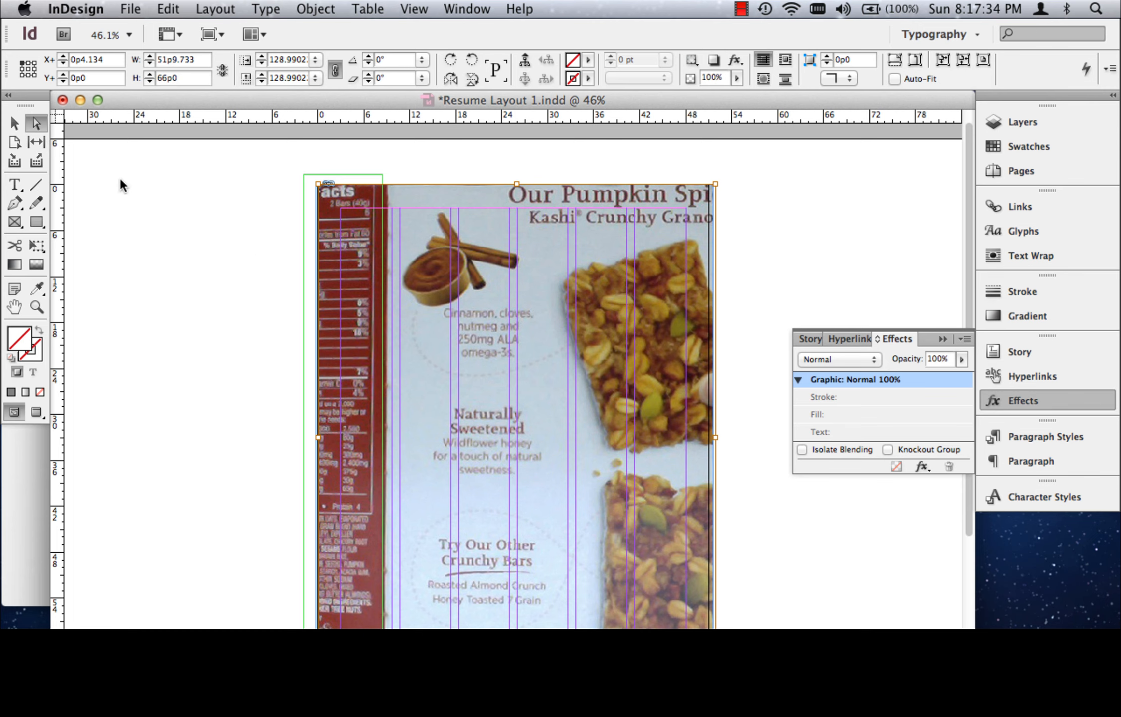
click(14, 123)
click(174, 180)
click(433, 232)
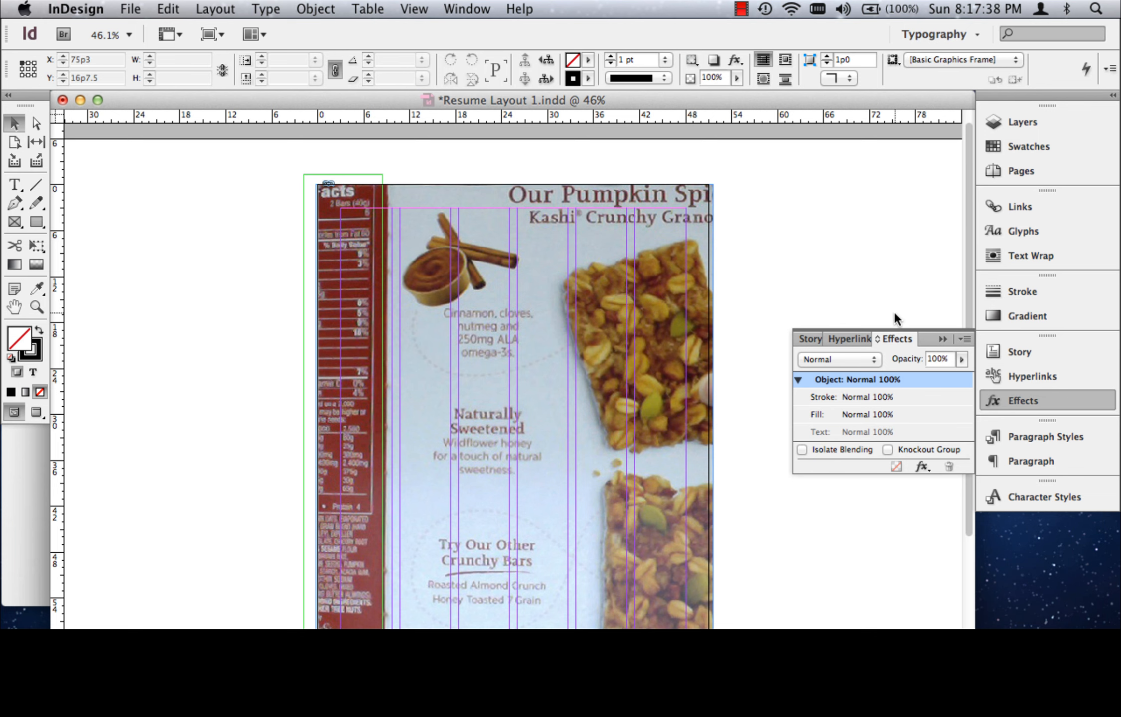
Sample the dark red of the photo's strip as the fill color with the Eyedropper, working from a close-up of the strip
scroll(856, 292, down, 3)
scroll(855, 290, up, 2)
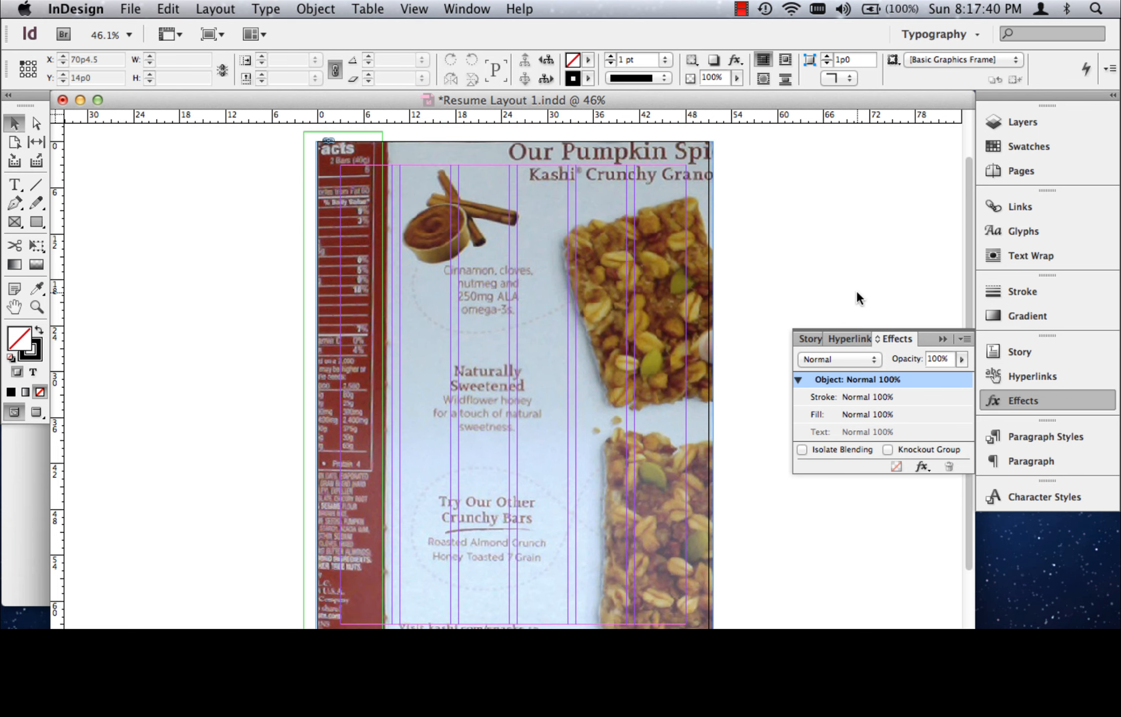
click(1026, 145)
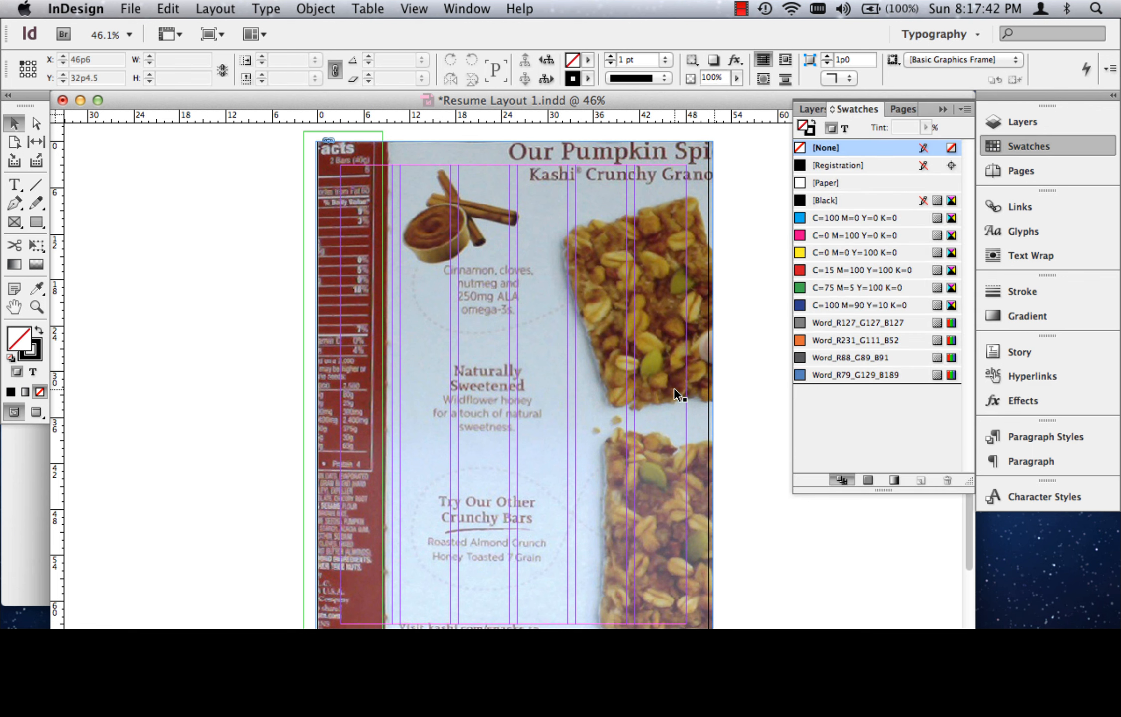
click(36, 288)
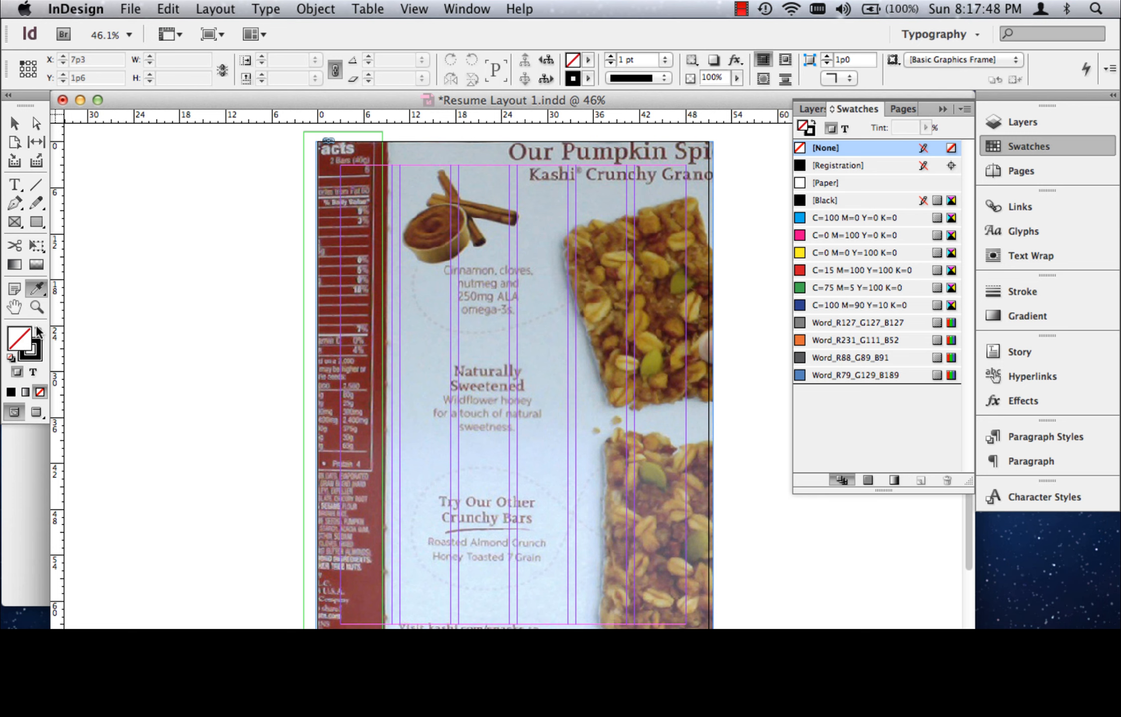
key(z)
drag(326, 164, 451, 244)
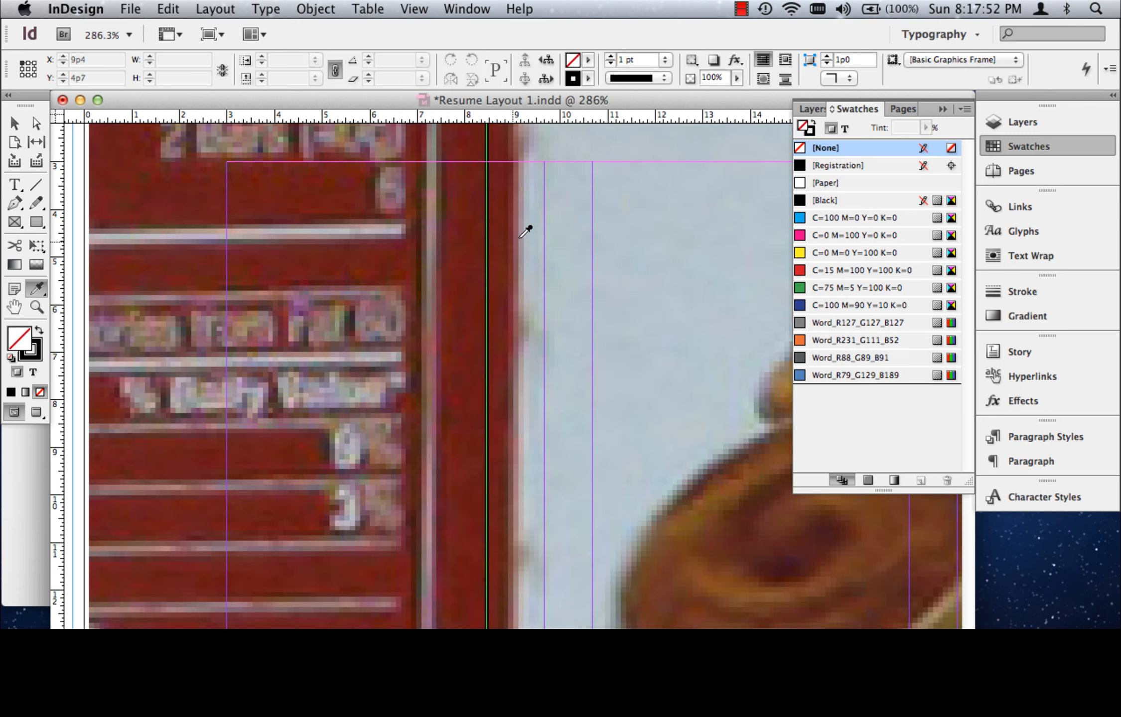
click(486, 204)
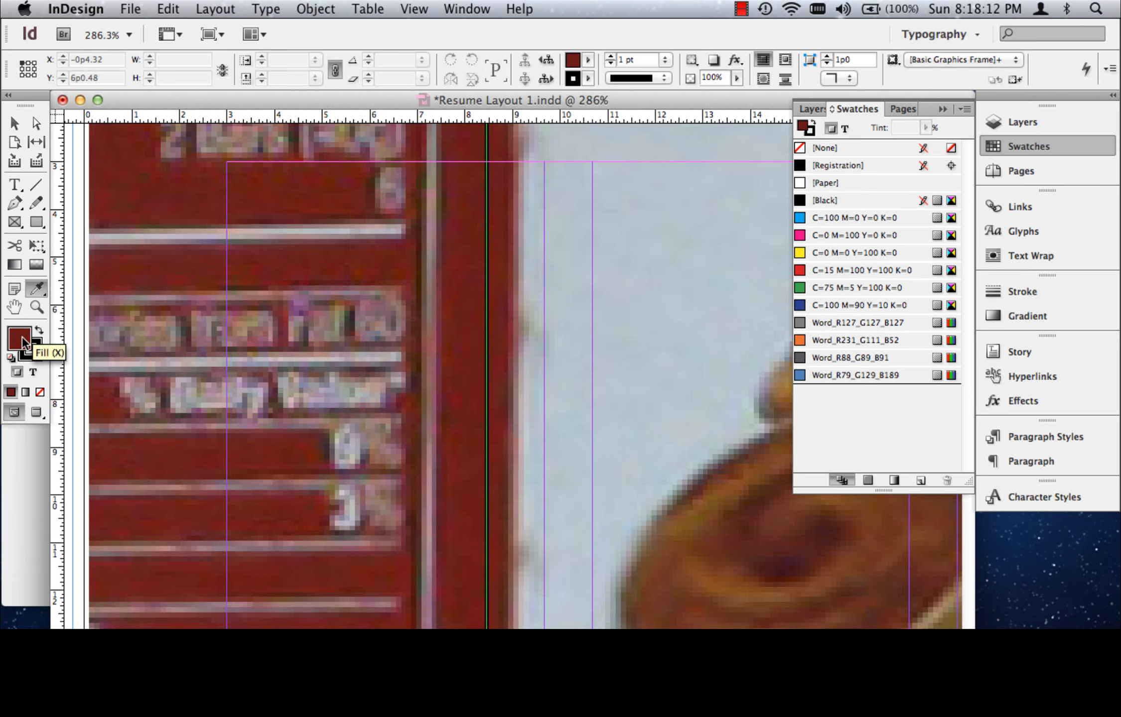
Add the sampled dark red fill to the swatches and change that swatch's color mode to CMYK
mouse_move(19, 340)
mouse_down()
mouse_move(95, 341)
mouse_move(19, 340)
mouse_up()
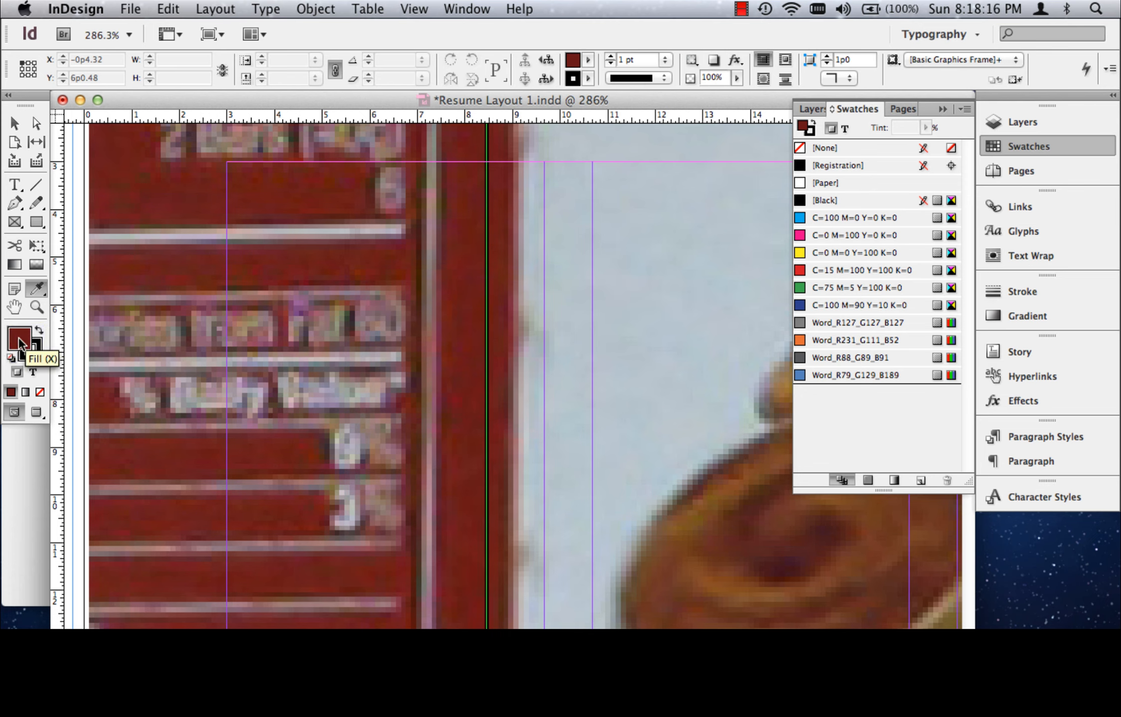
right_click(16, 339)
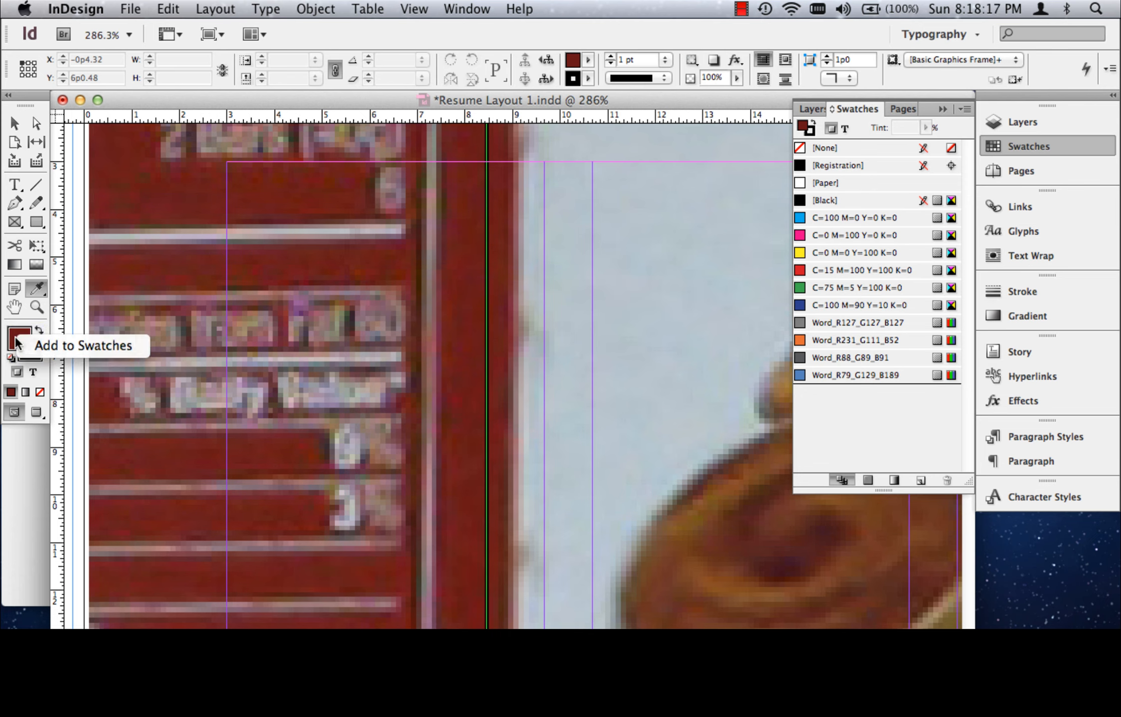
click(83, 344)
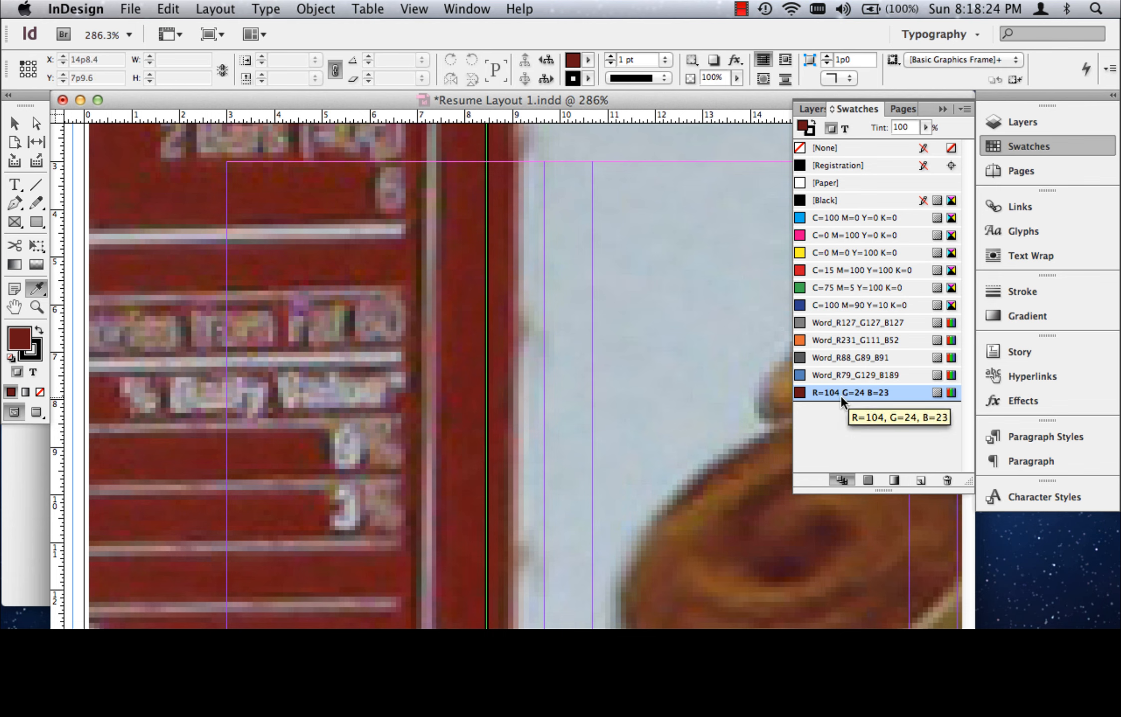
double_click(946, 393)
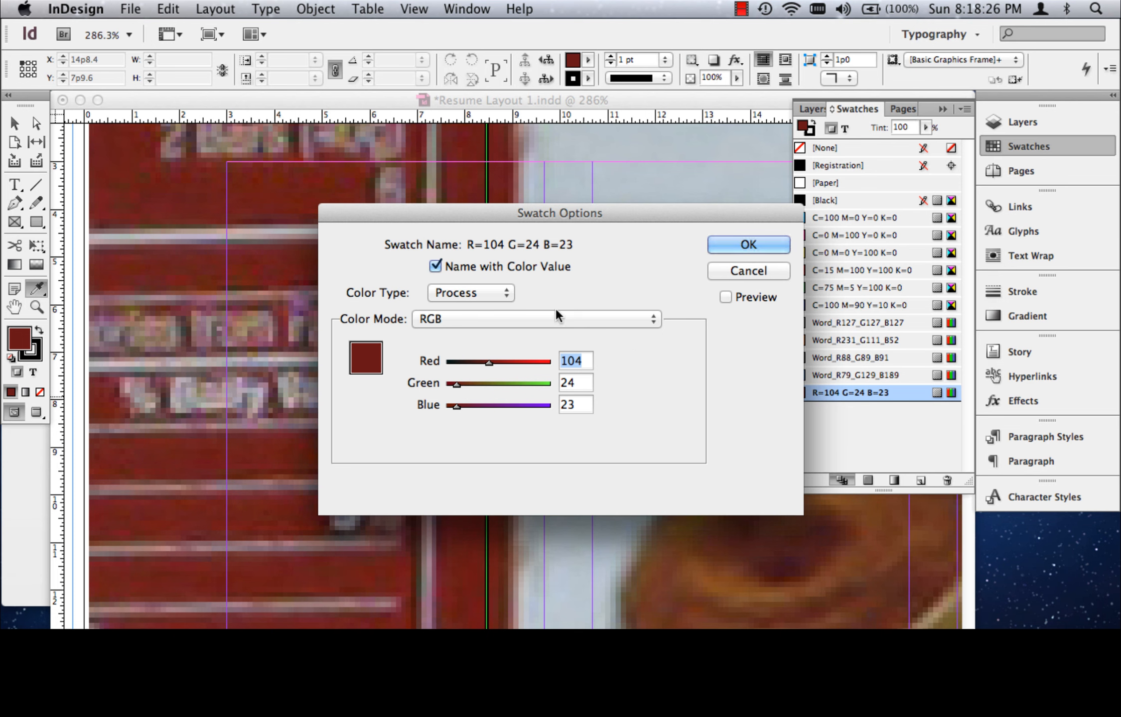
click(542, 317)
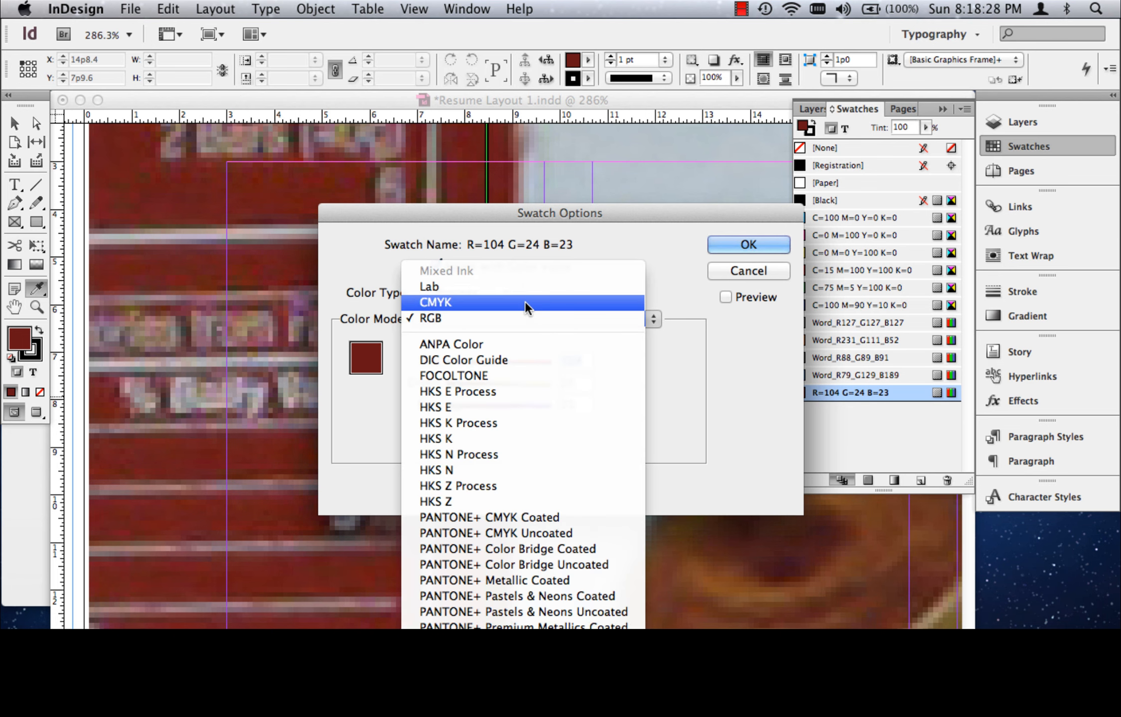
click(525, 301)
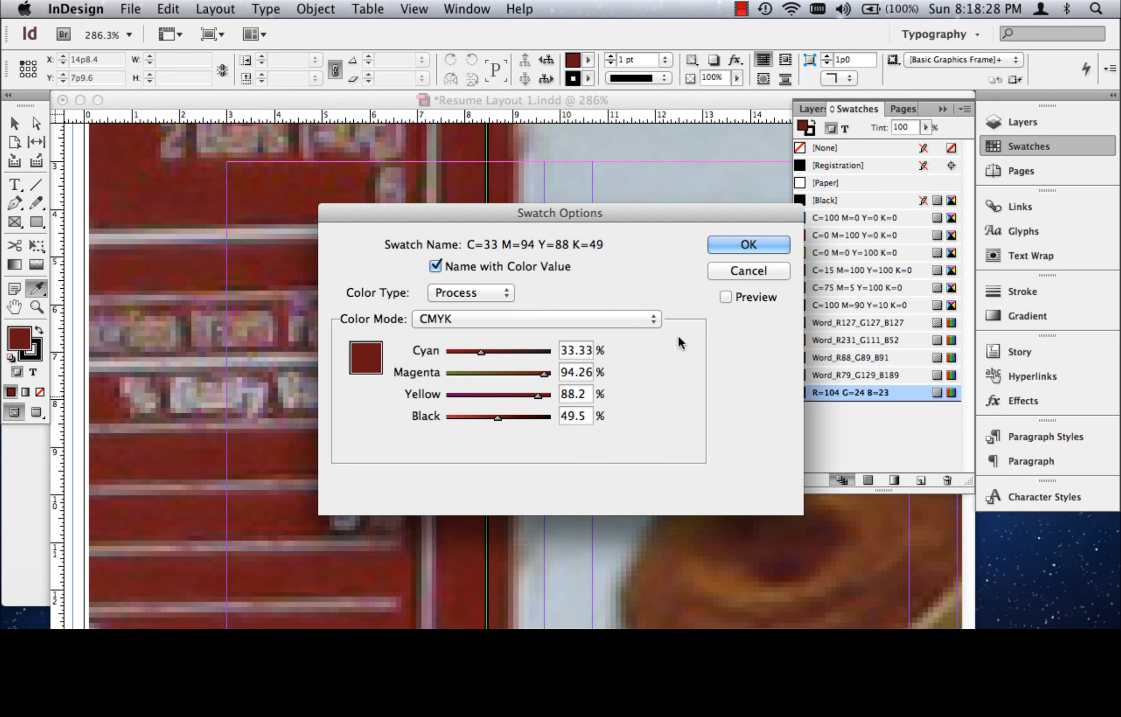
click(745, 246)
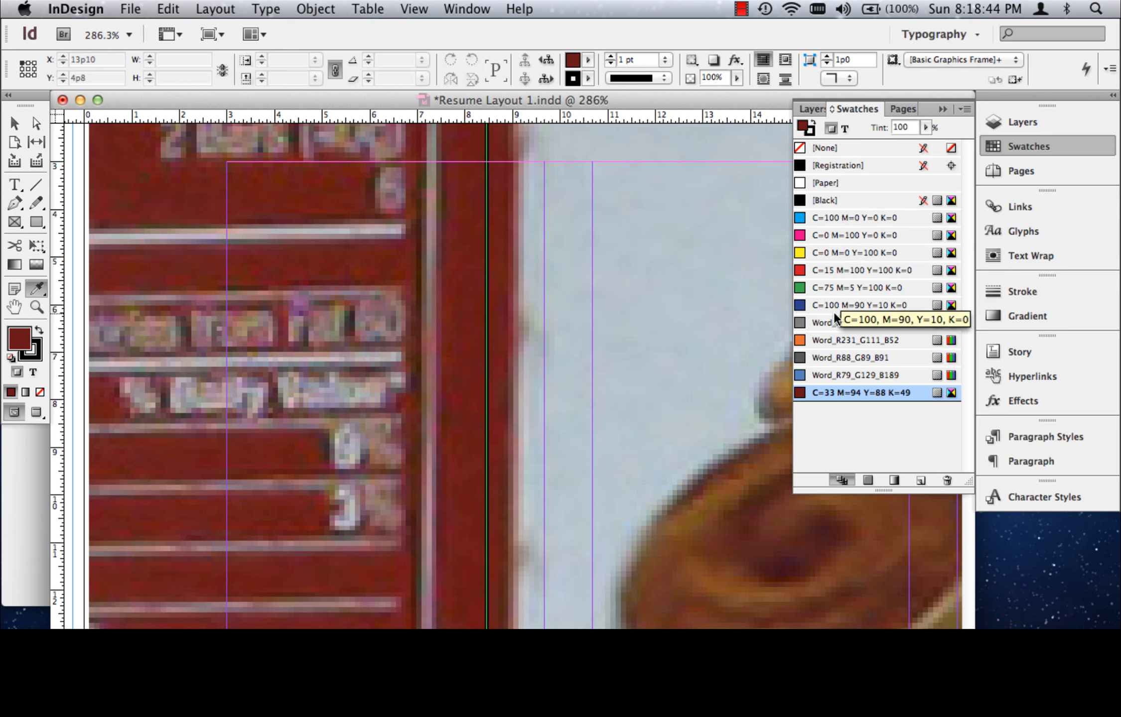
Convert the Word_R79_G129_B189 and Word_R88_G89_B91 swatches from RGB to CMYK
double_click(852, 374)
click(500, 320)
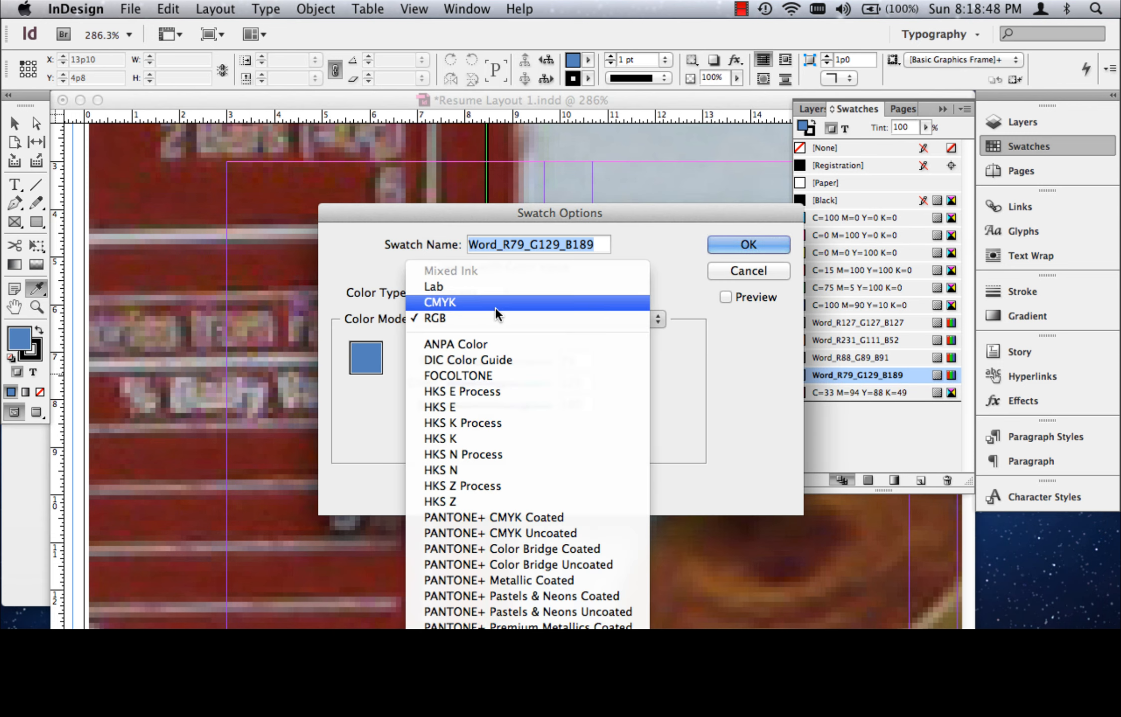
click(495, 304)
click(780, 249)
double_click(857, 358)
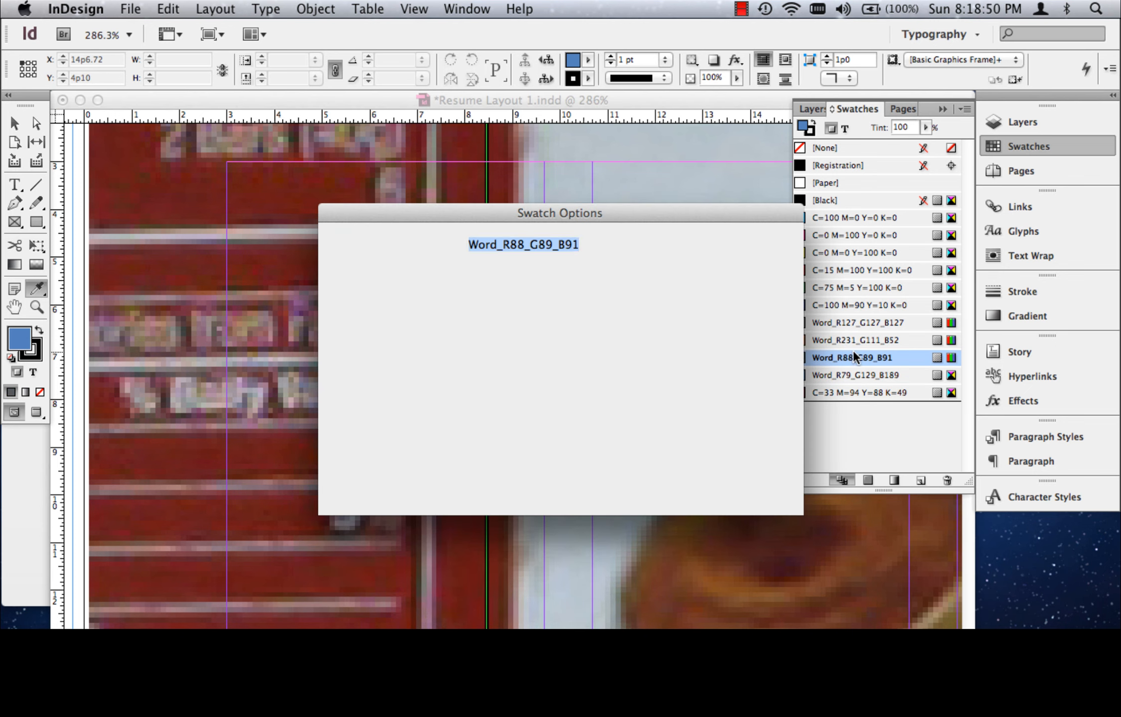
click(498, 319)
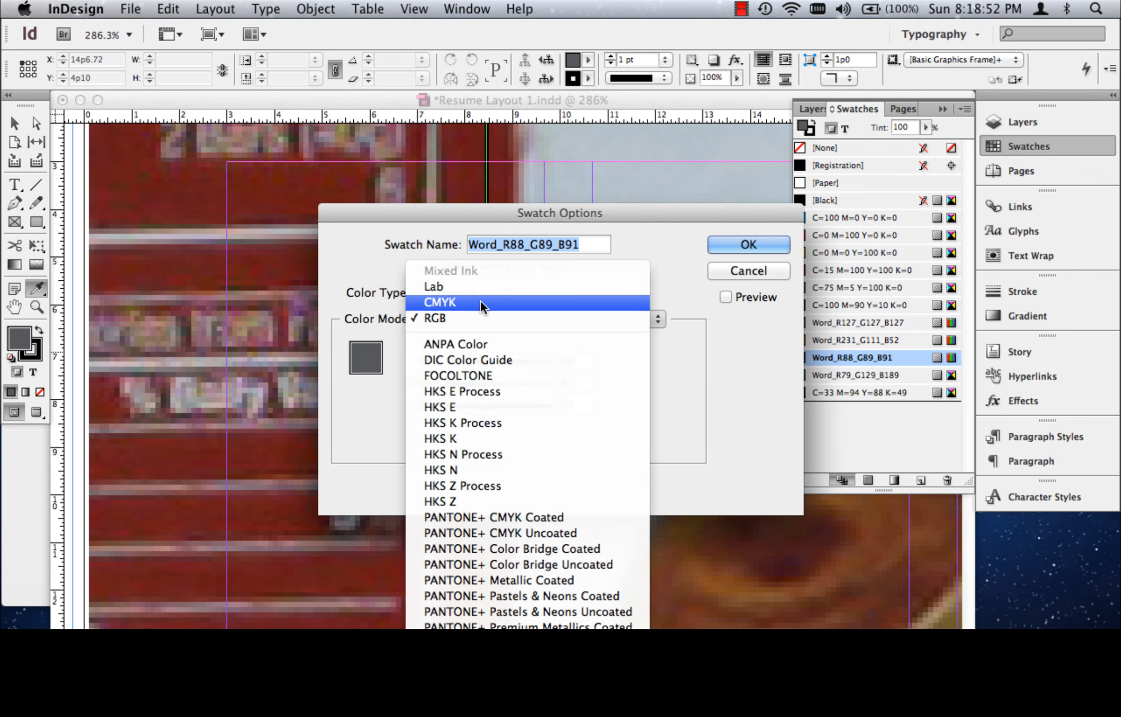
click(480, 302)
click(747, 244)
Convert the Word_R231_G111_B52 and Word_R127_G127_B127 swatches from RGB to CMYK
click(881, 339)
double_click(880, 339)
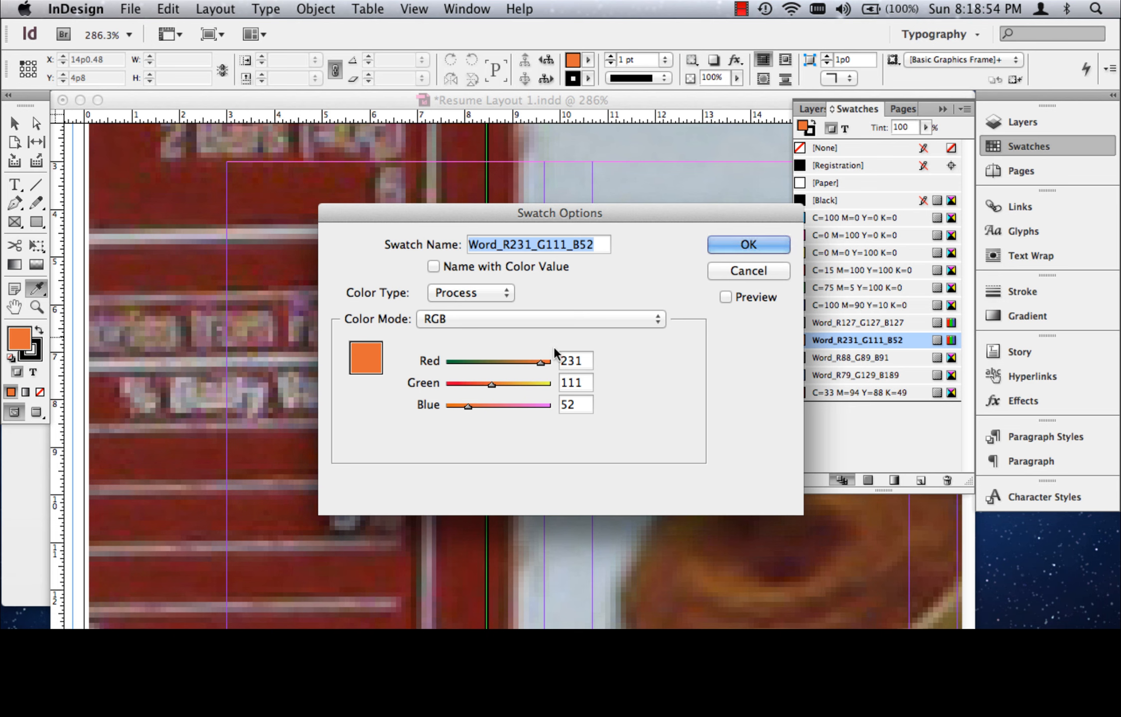
click(516, 318)
click(507, 302)
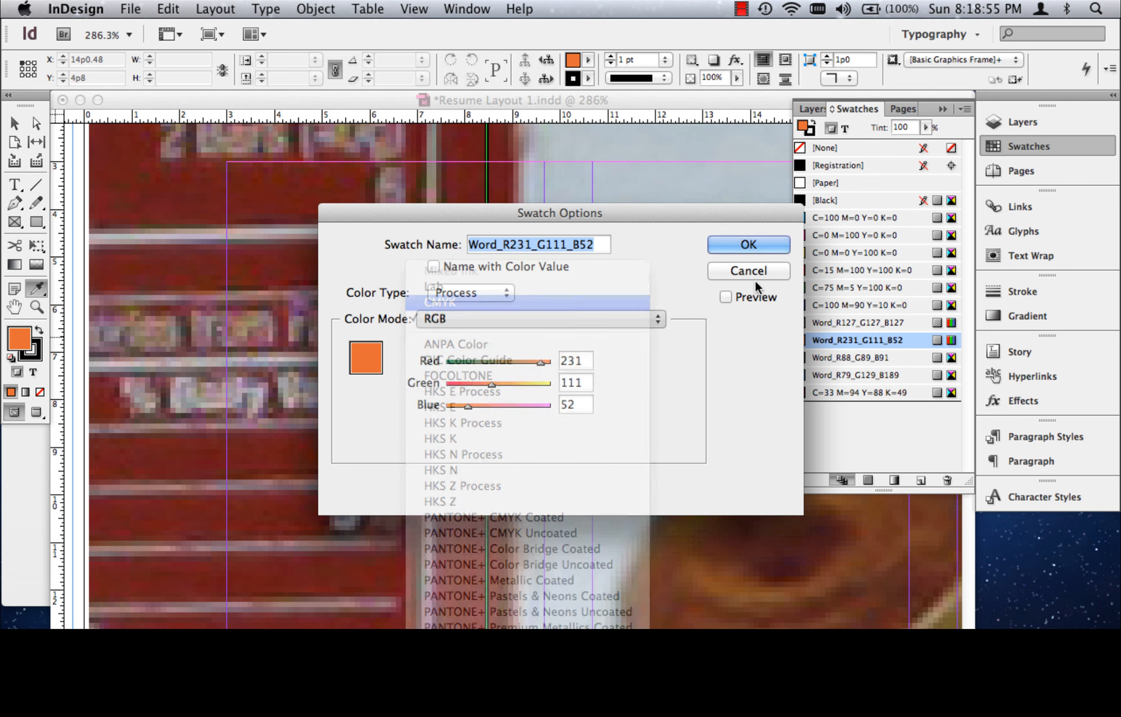
click(771, 244)
click(874, 321)
double_click(873, 321)
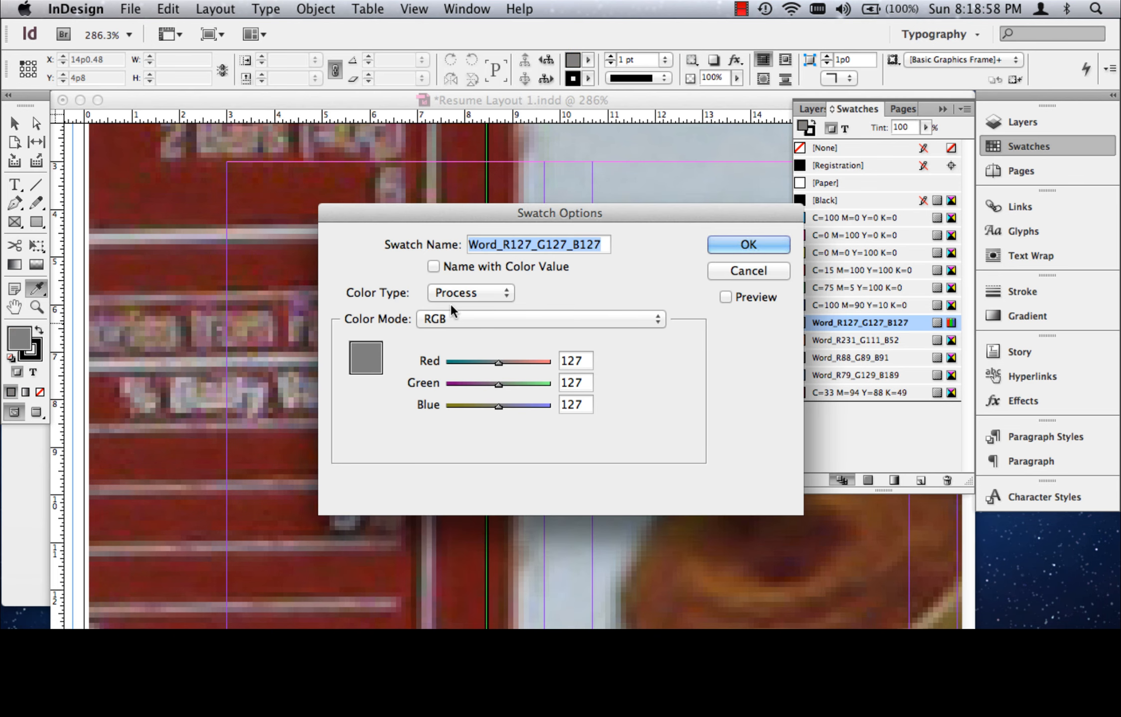
click(471, 319)
click(463, 302)
click(780, 246)
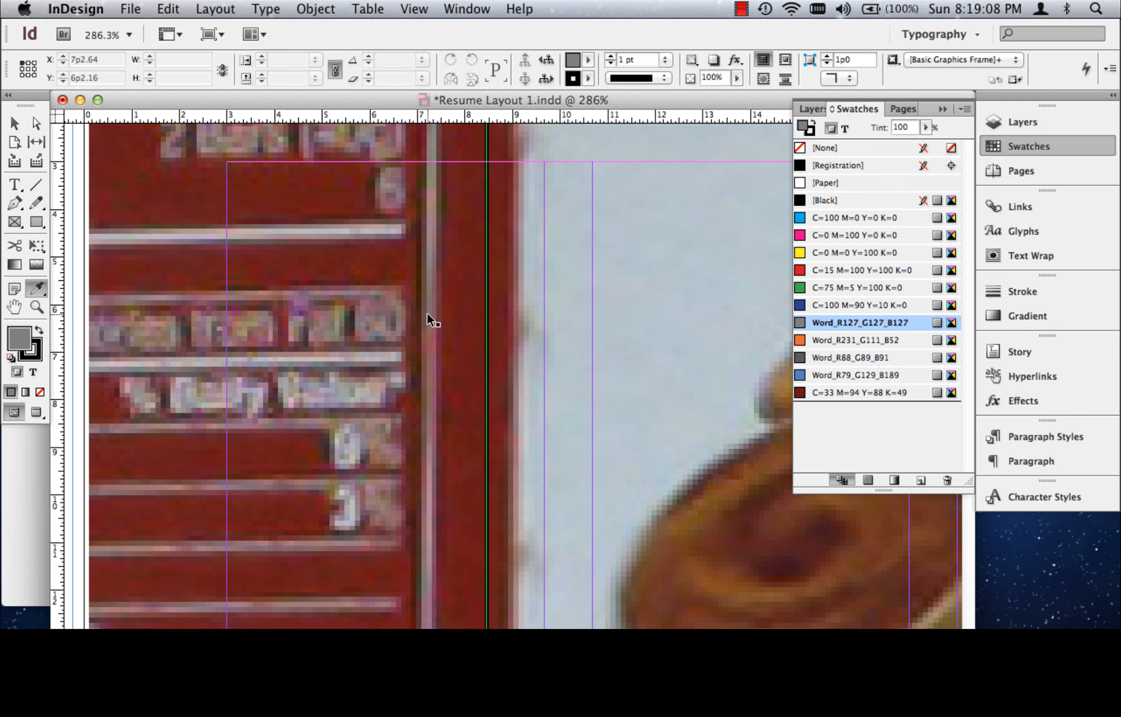
Fill the tall rectangle over the red strip with the C=33 M=94 Y=88 K=49 swatch
key(super+0)
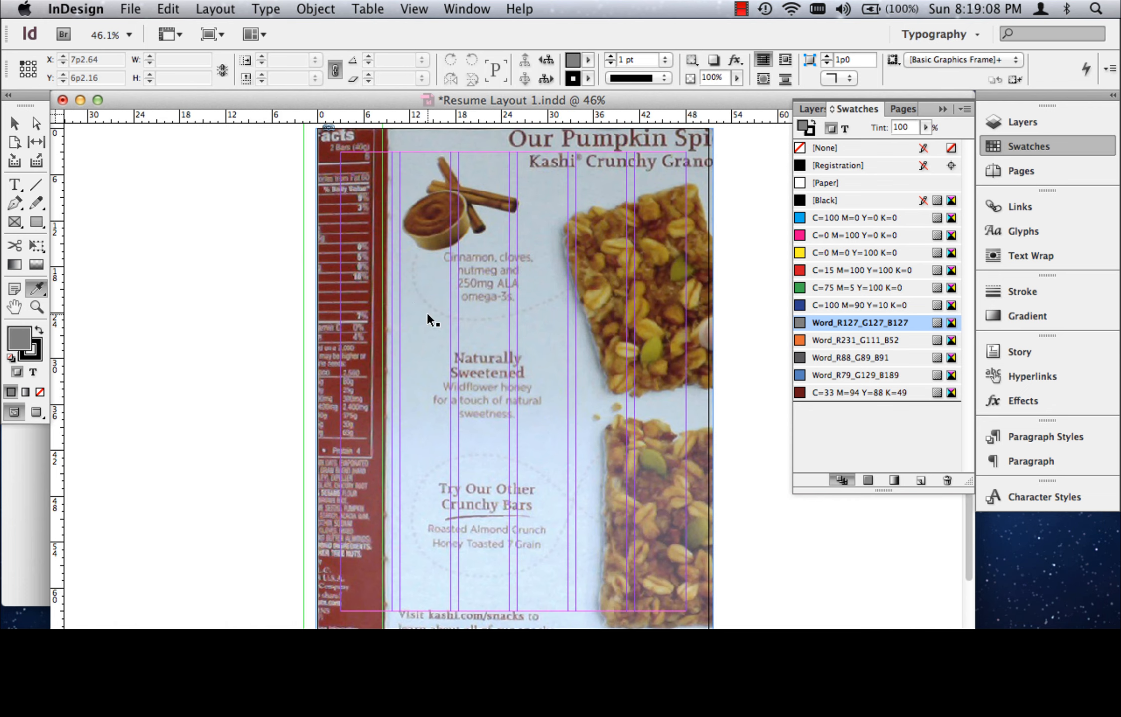
click(13, 123)
click(302, 190)
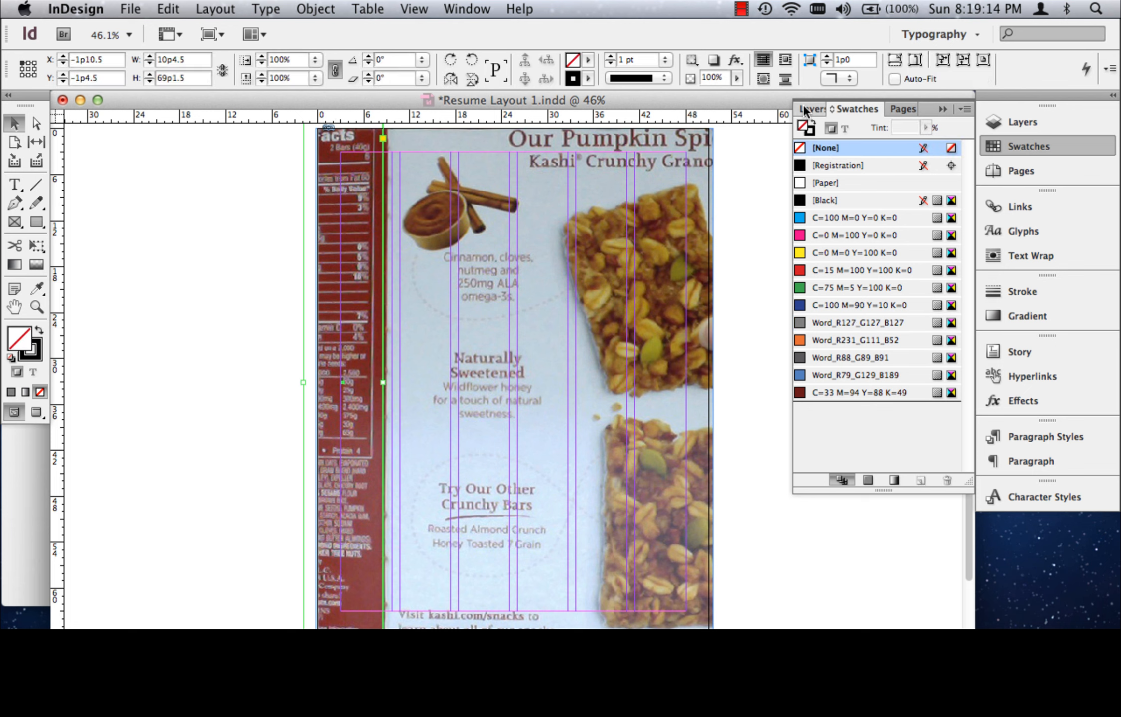
click(839, 393)
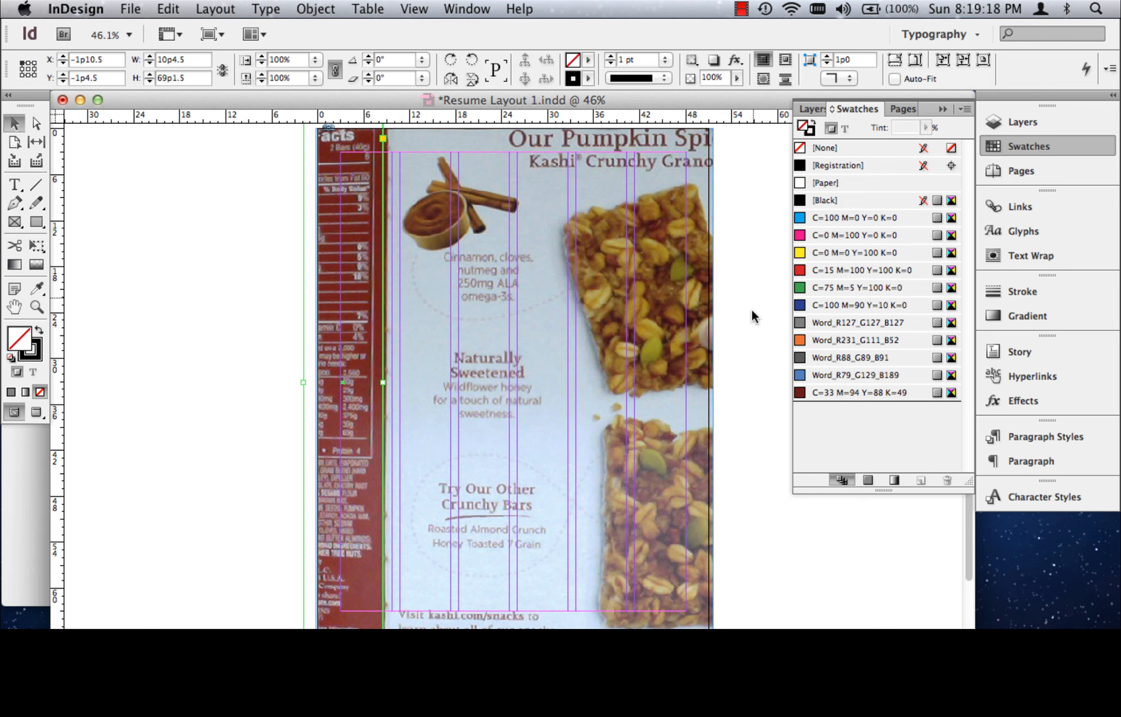
click(873, 393)
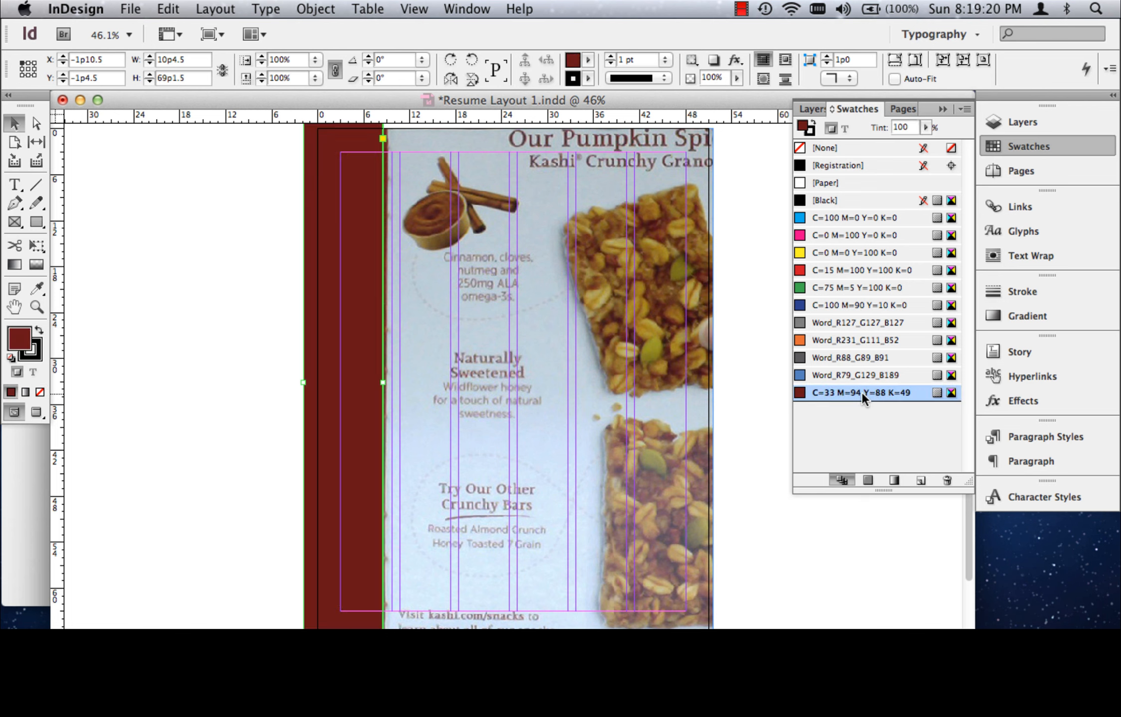
Remove the stroke from the tall dark red rectangle, comparing it with a black stroke at close range, and deselect the rectangle
click(811, 131)
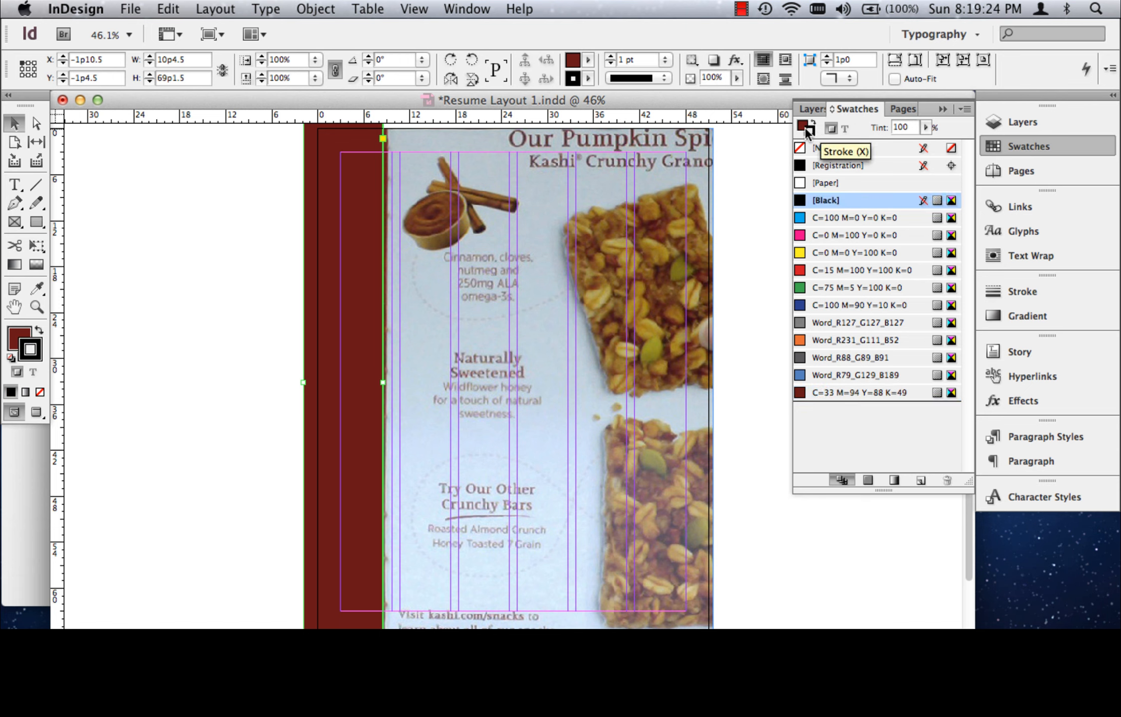
click(819, 148)
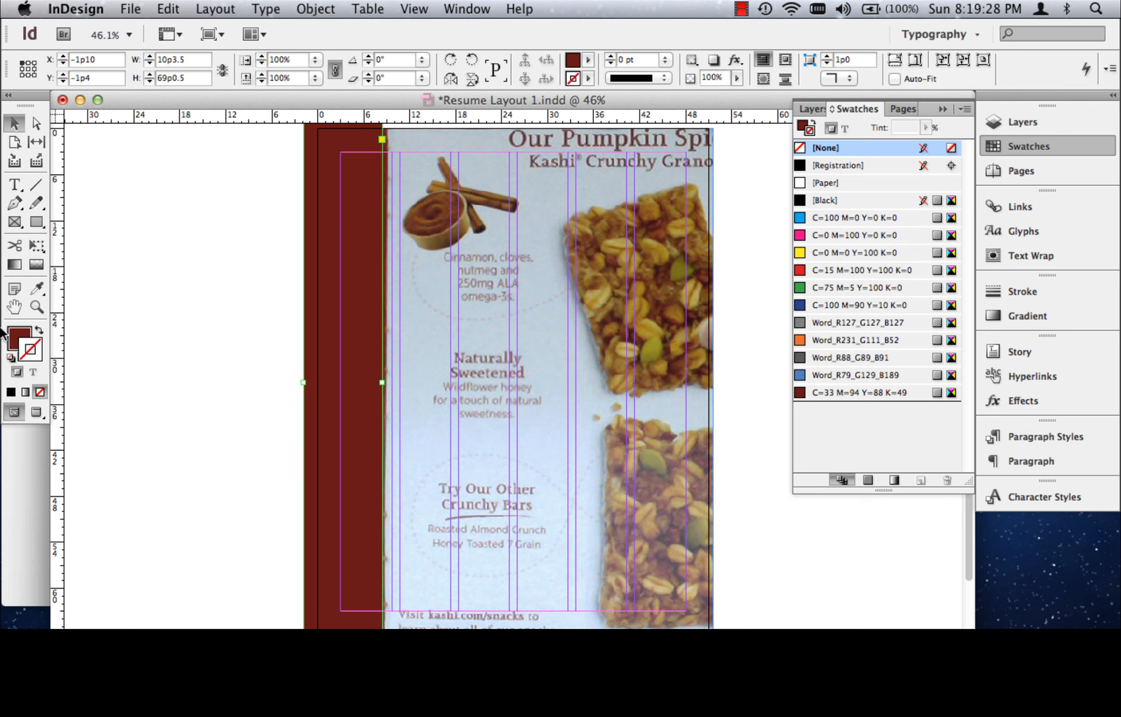
click(36, 308)
drag(247, 156, 451, 305)
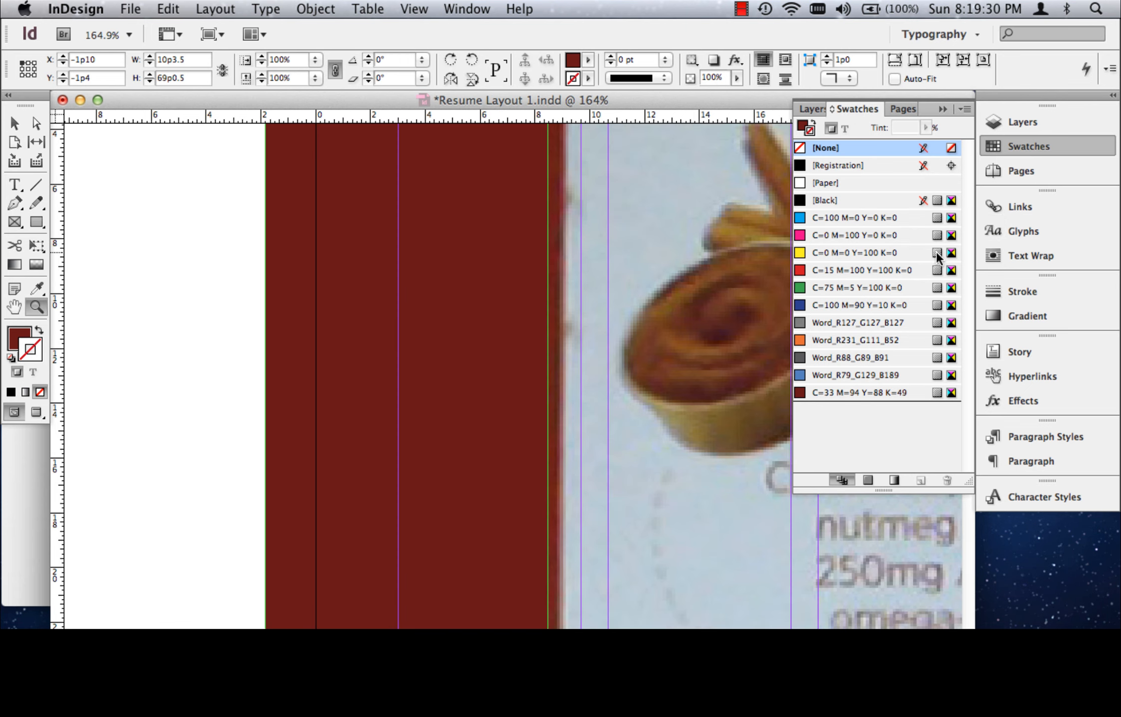
click(825, 199)
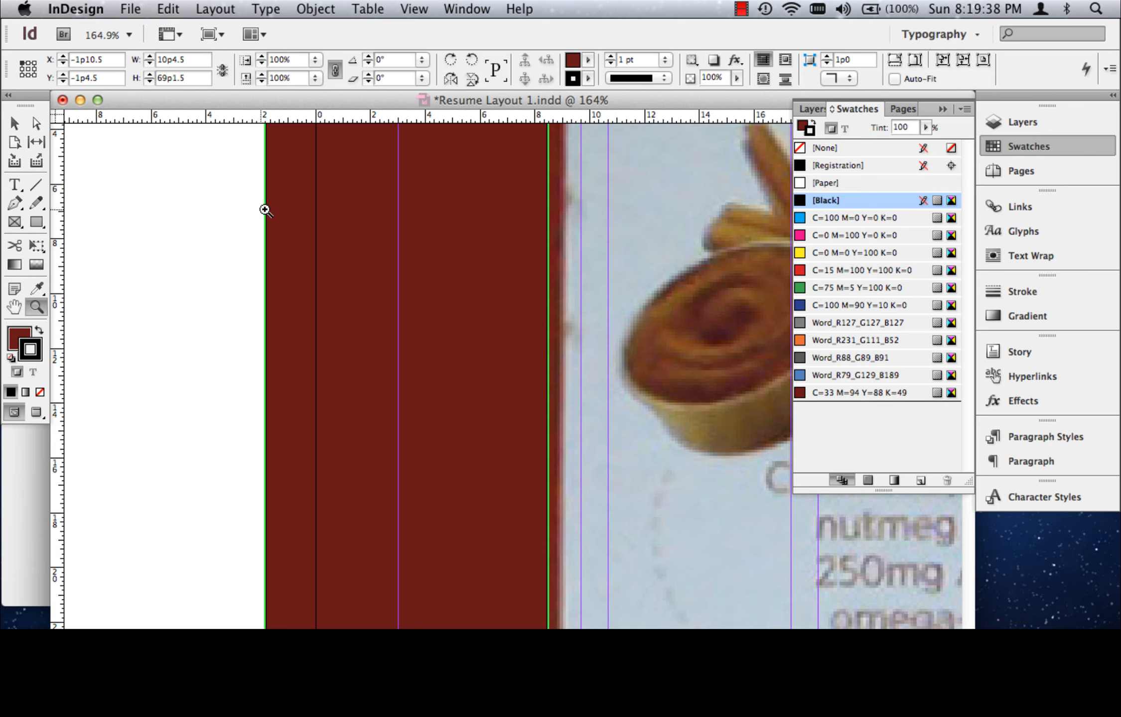
click(824, 149)
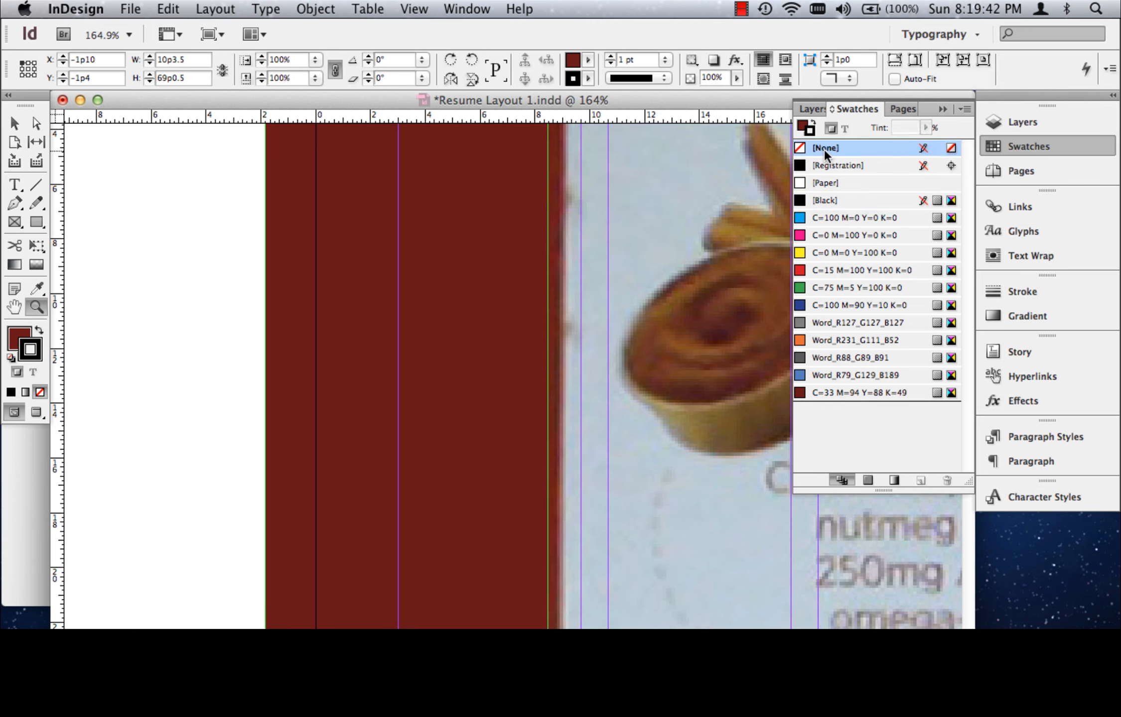
click(15, 123)
click(72, 202)
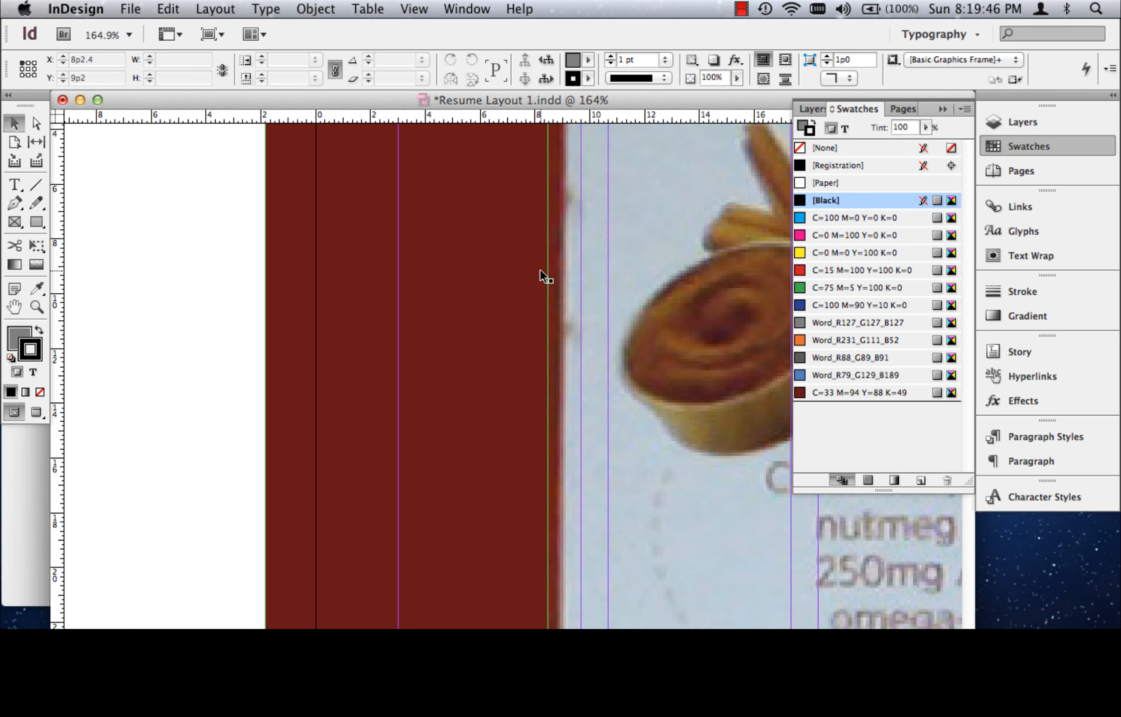
key(super+0)
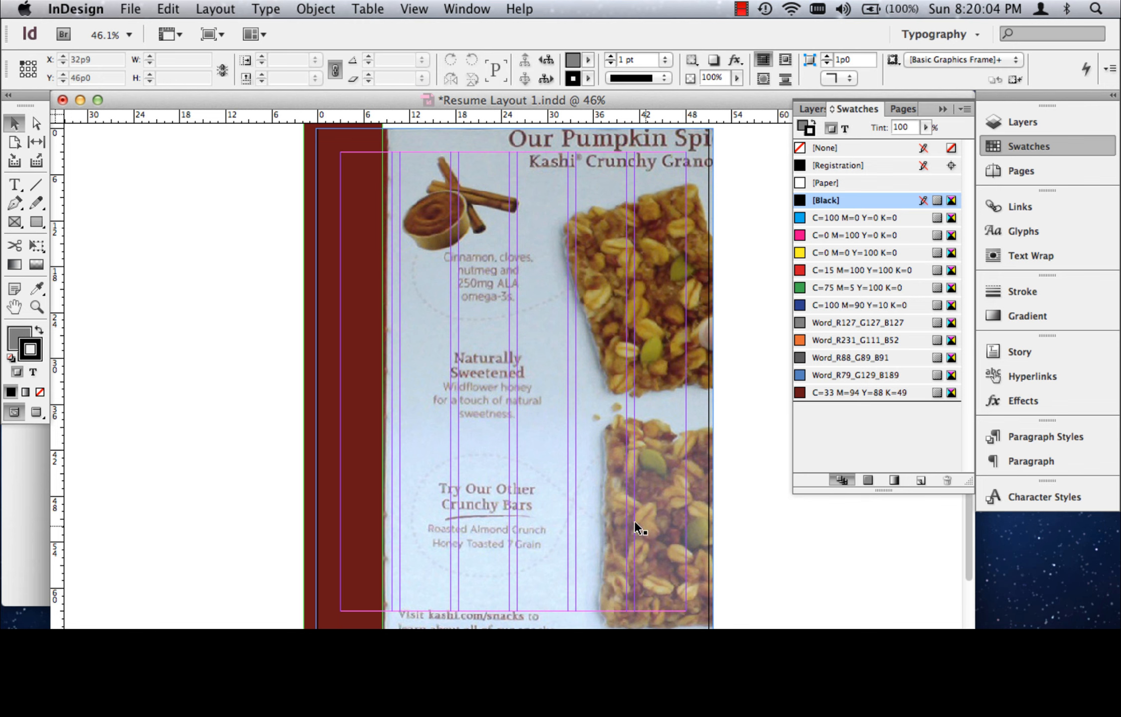
click(35, 305)
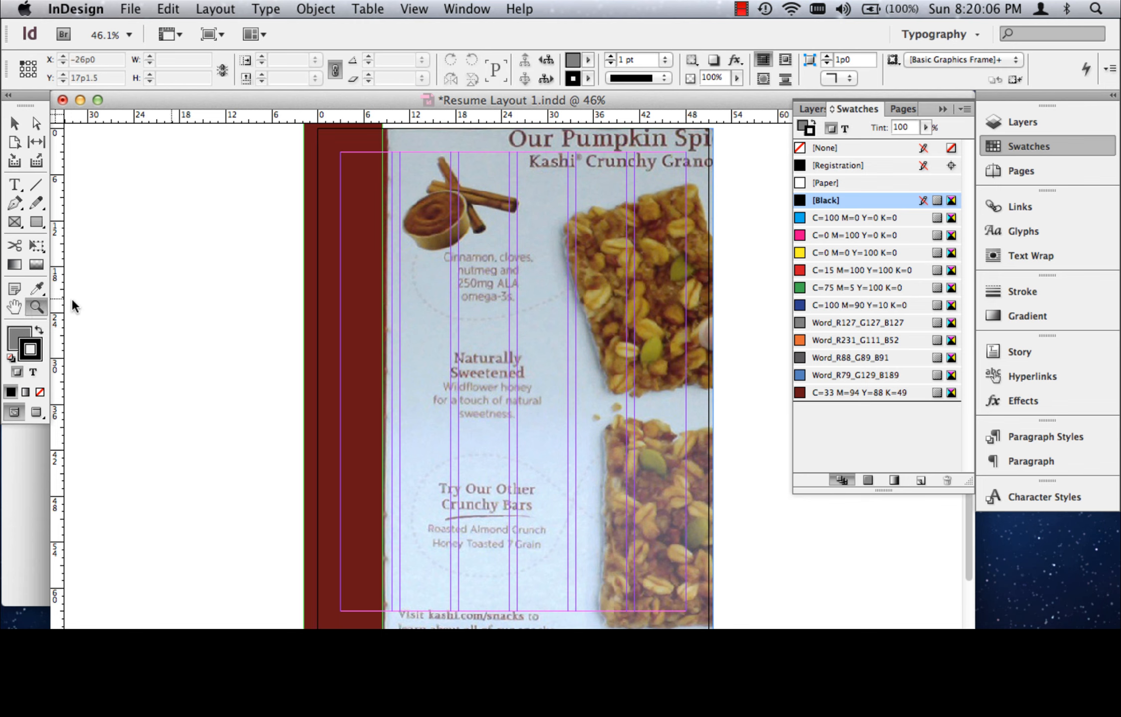
drag(249, 168, 806, 407)
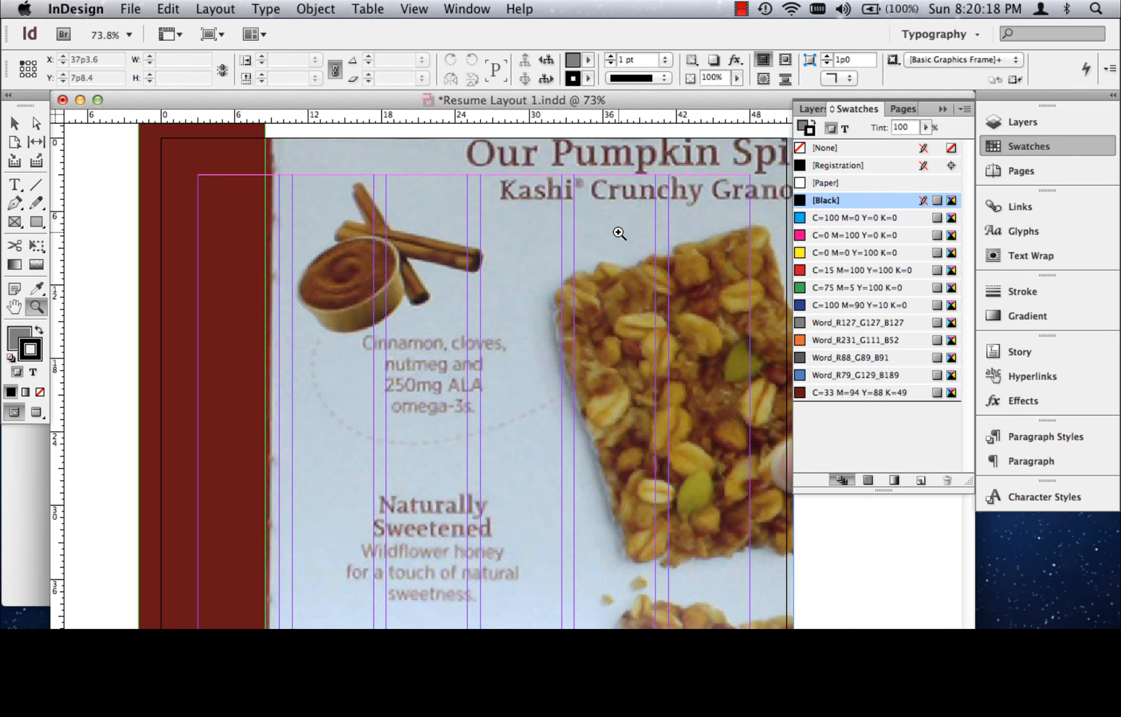
key(super+minus)
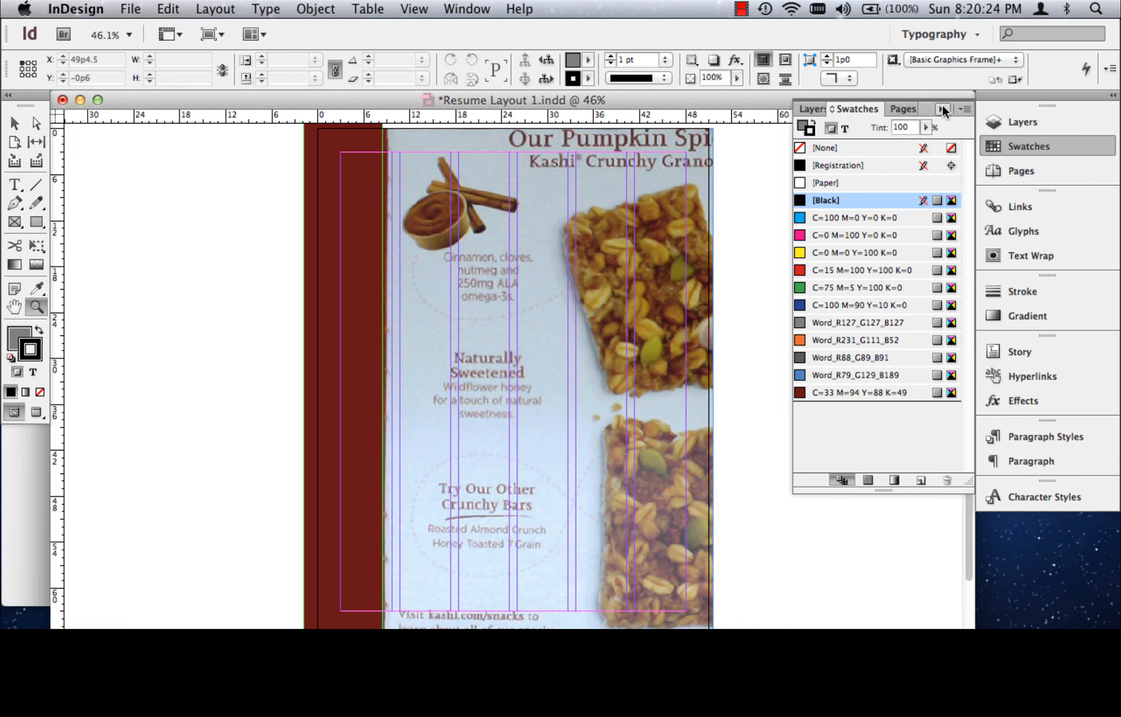
Start a curved Pen tool path on the pasteboard beside the page, its first arc about 12p10 wide and 6p10 high
click(15, 203)
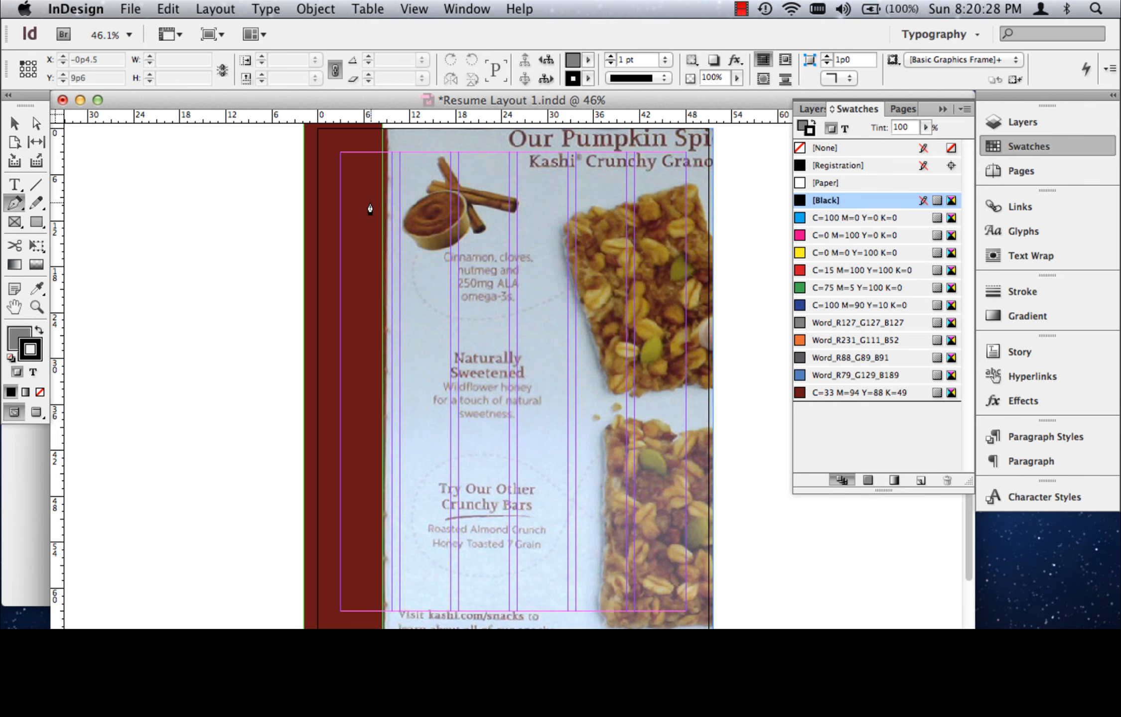
click(193, 166)
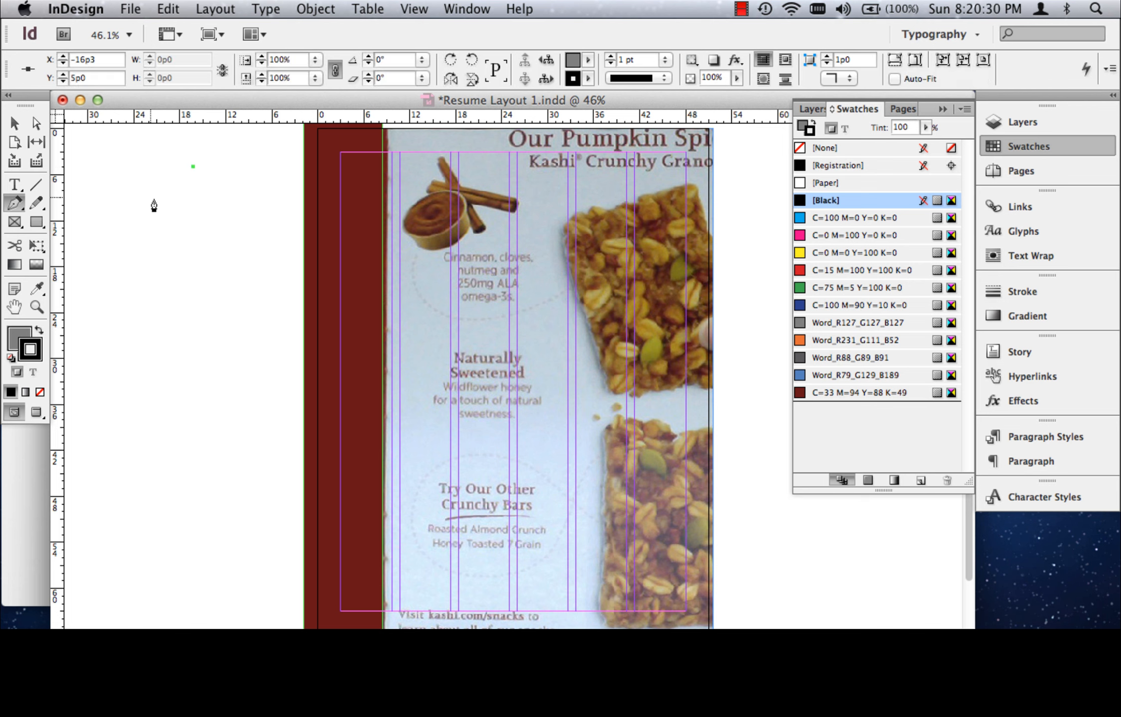
click(94, 213)
drag(96, 273, 93, 270)
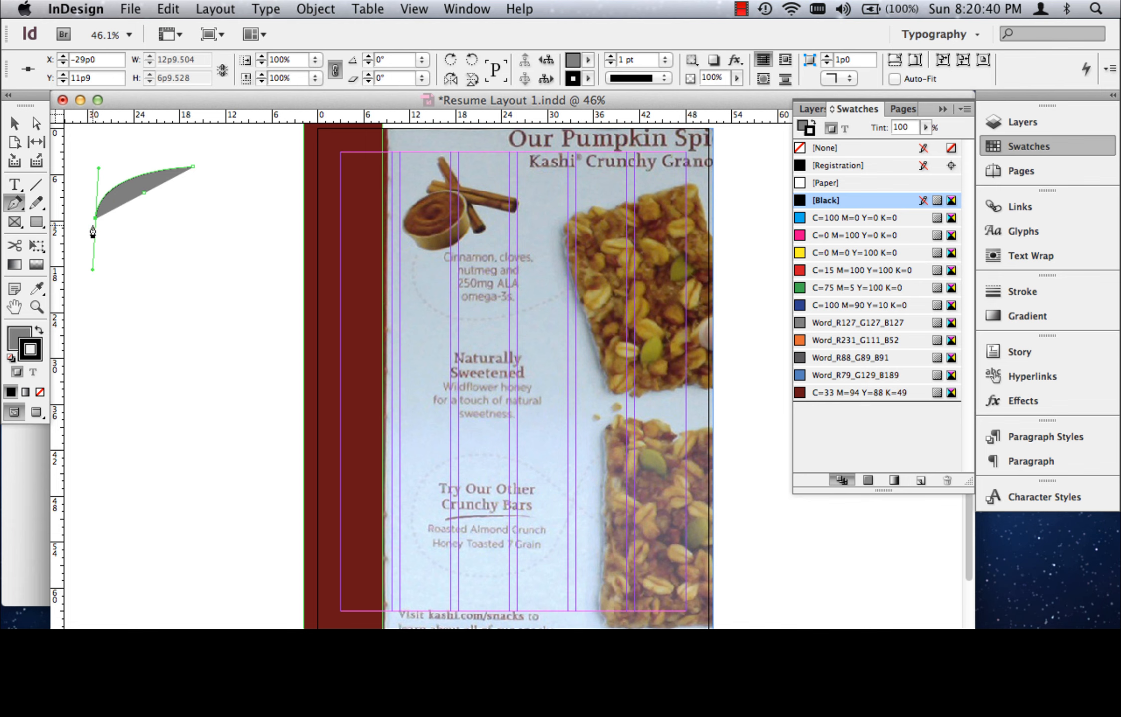
Set the curved path's fill to None and its stroke to the C=33 M=94 Y=88 K=49 swatch
click(804, 131)
click(825, 147)
click(812, 132)
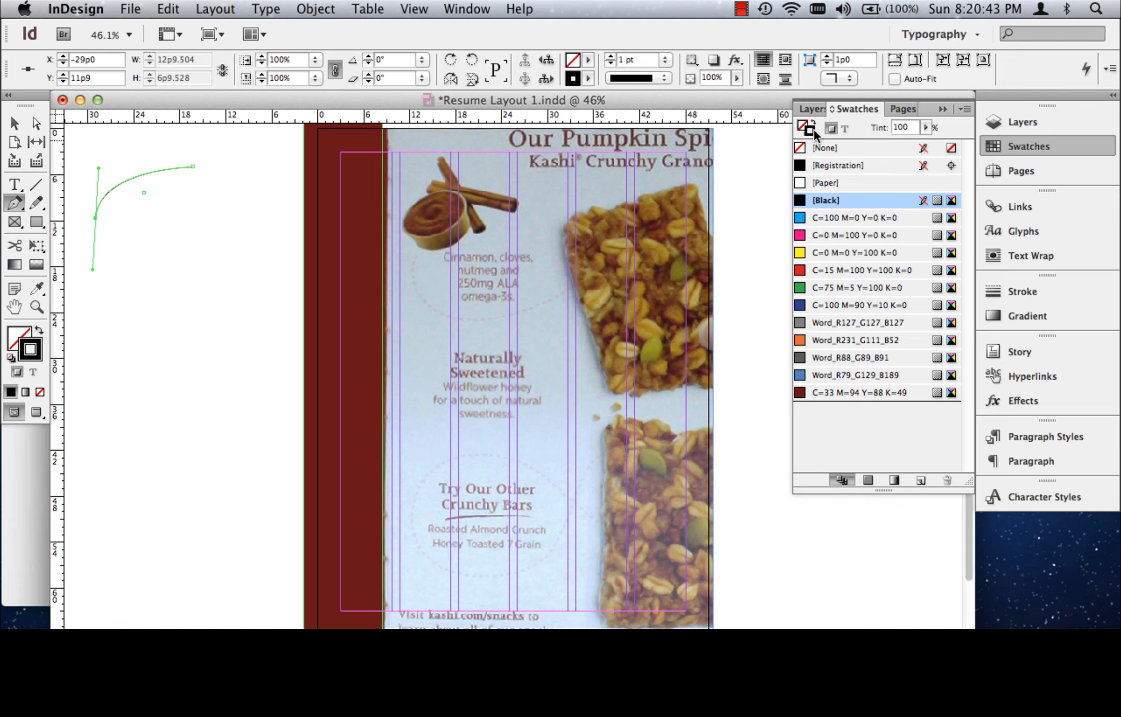
click(855, 393)
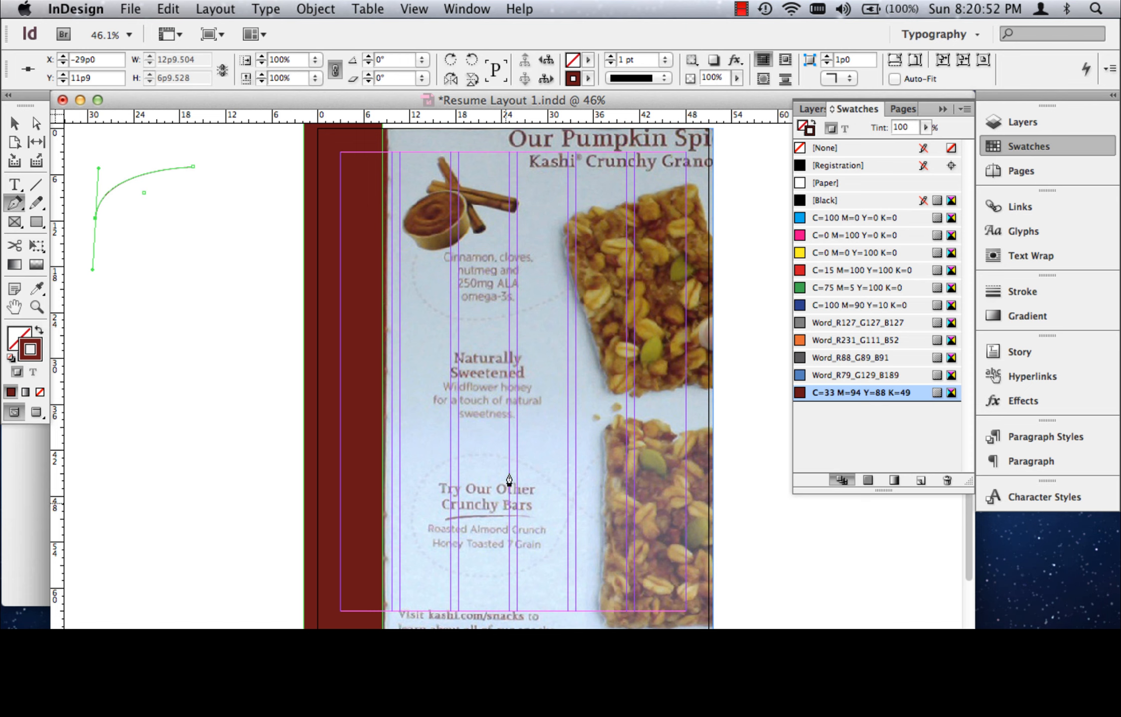
Extend the path as a winding curve that crosses itself and ends on the page past the red strip, about 48p8 wide and 46p1 high
drag(122, 272, 176, 264)
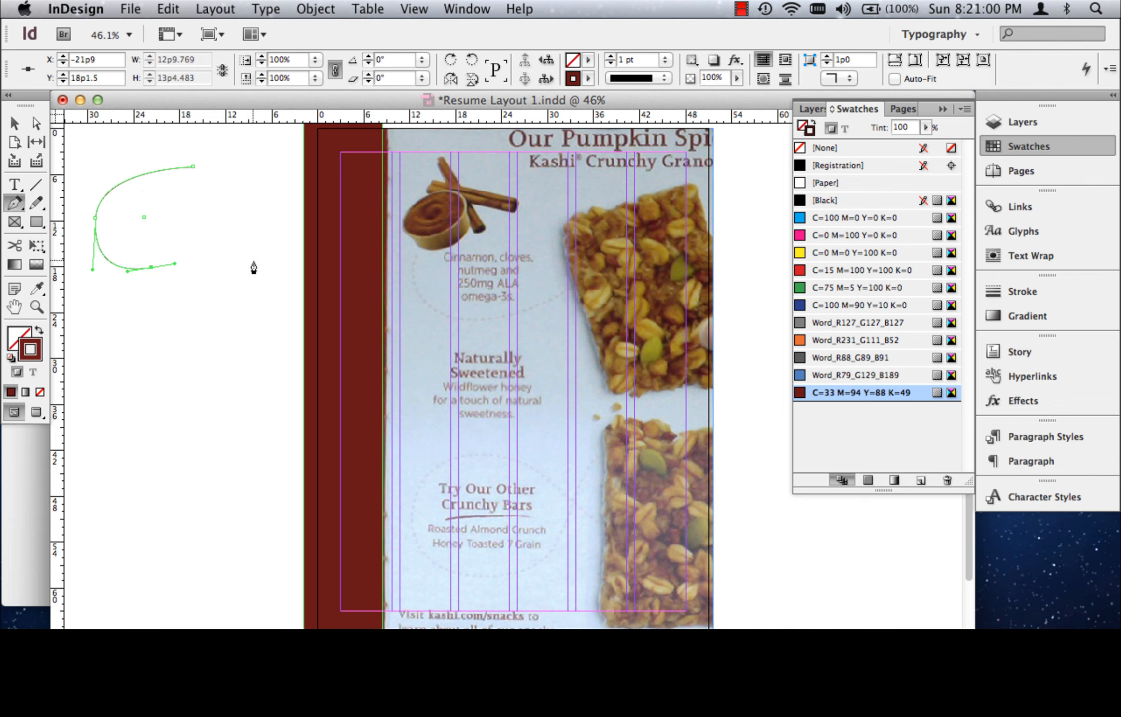
drag(295, 269, 301, 344)
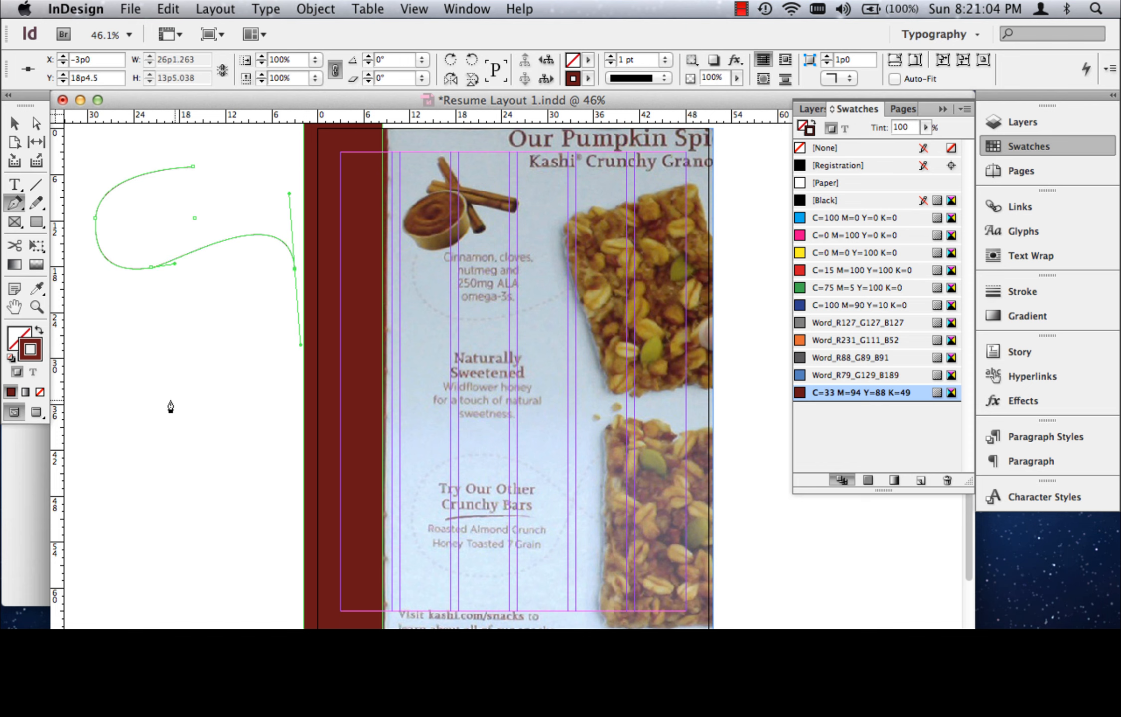
drag(185, 419, 68, 514)
key(super+z)
key(super+z)
drag(257, 392, 220, 410)
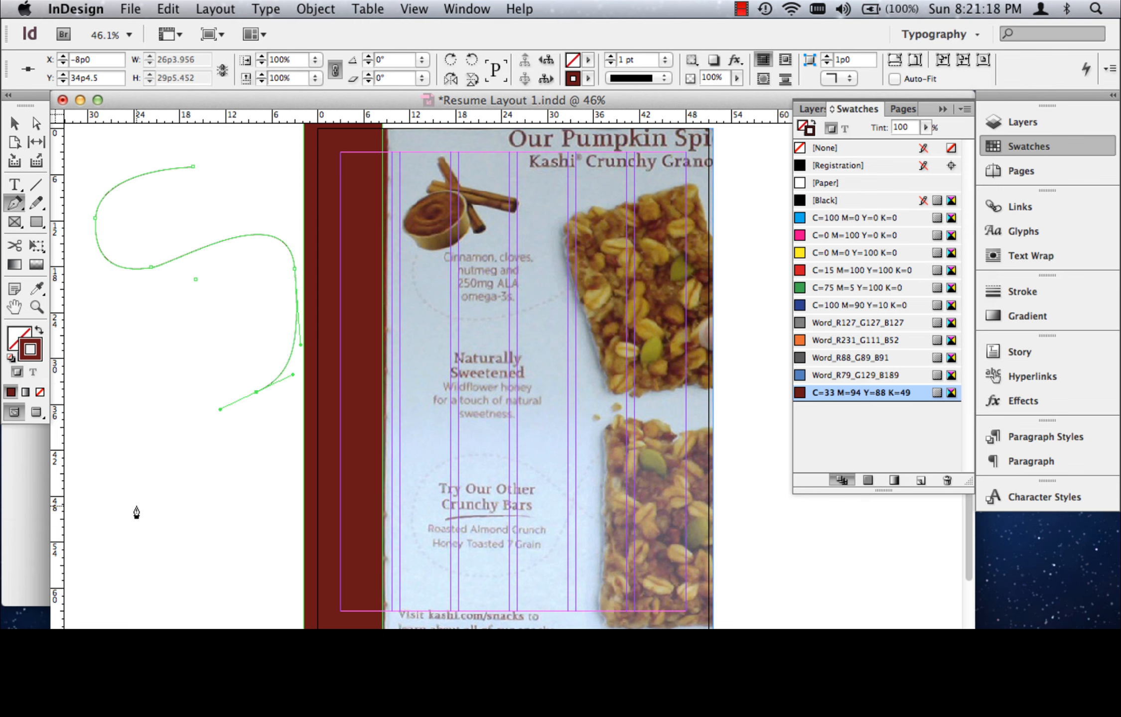
drag(141, 514, 102, 540)
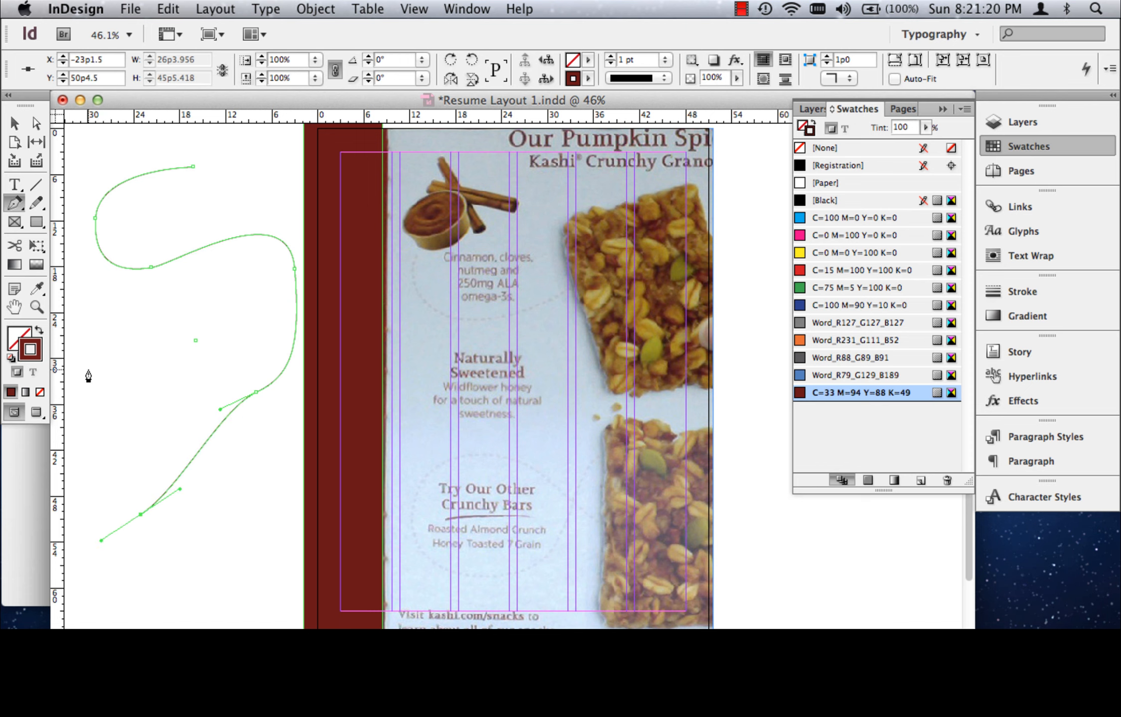
drag(82, 409, 149, 357)
drag(229, 445, 274, 476)
drag(334, 506, 377, 507)
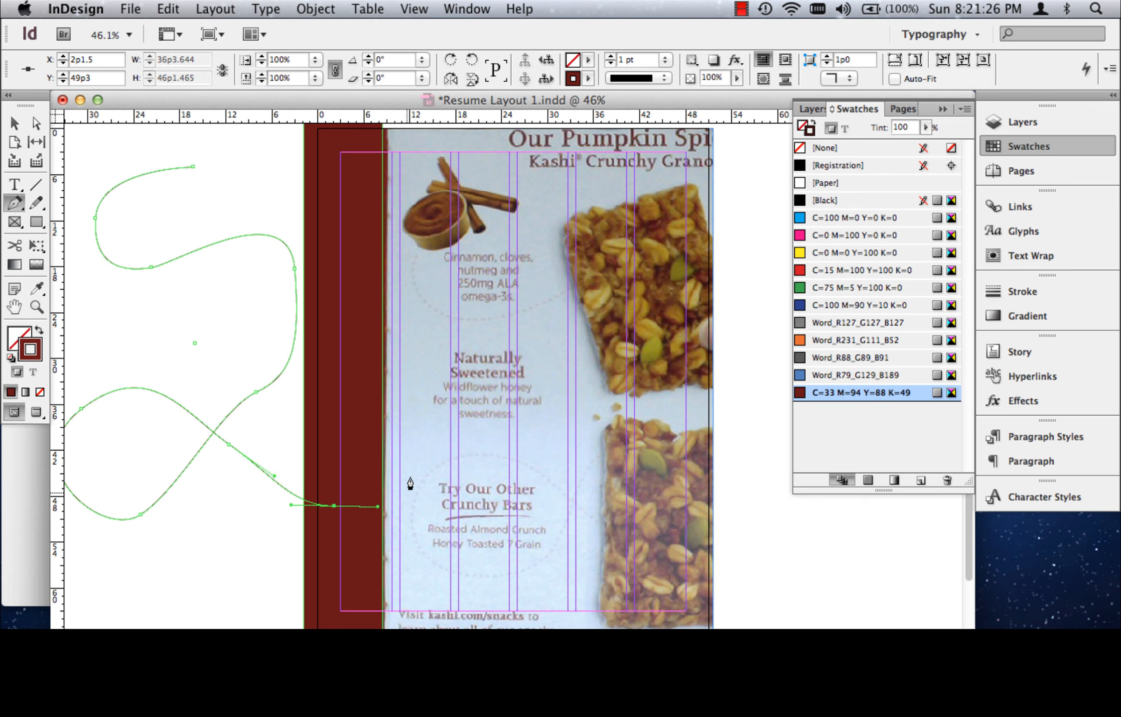
click(428, 509)
Select the finished curve and set its stroke type to Dashed after trying Dashed (4 and 4)
click(14, 123)
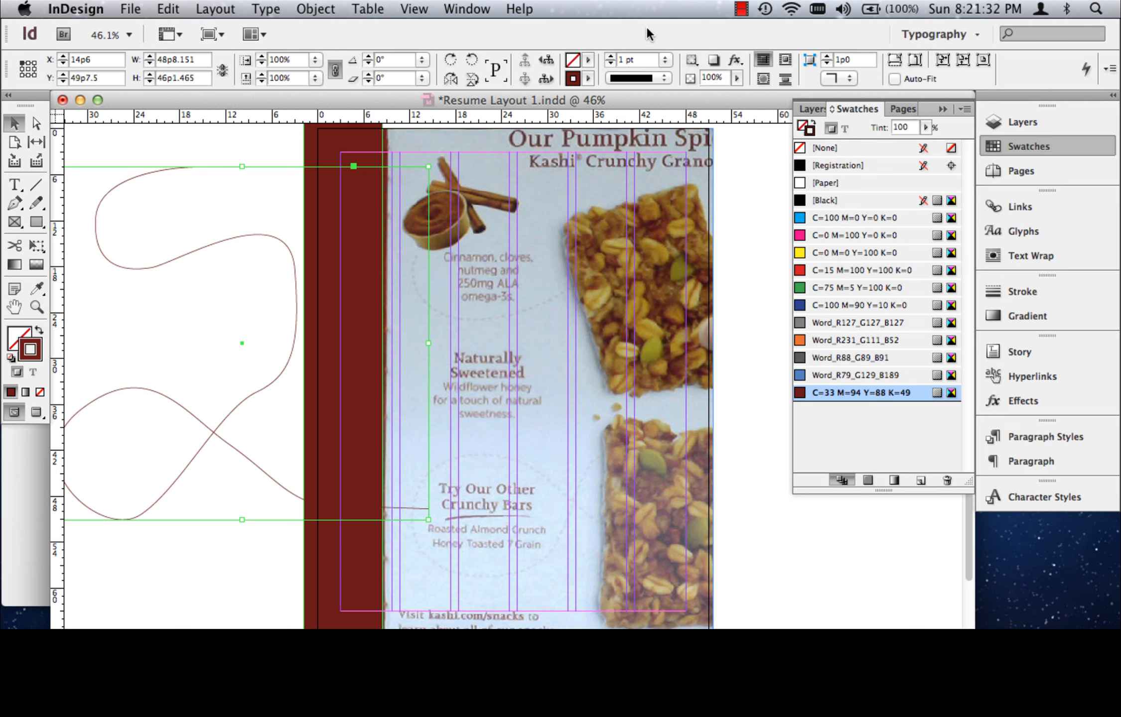
click(663, 78)
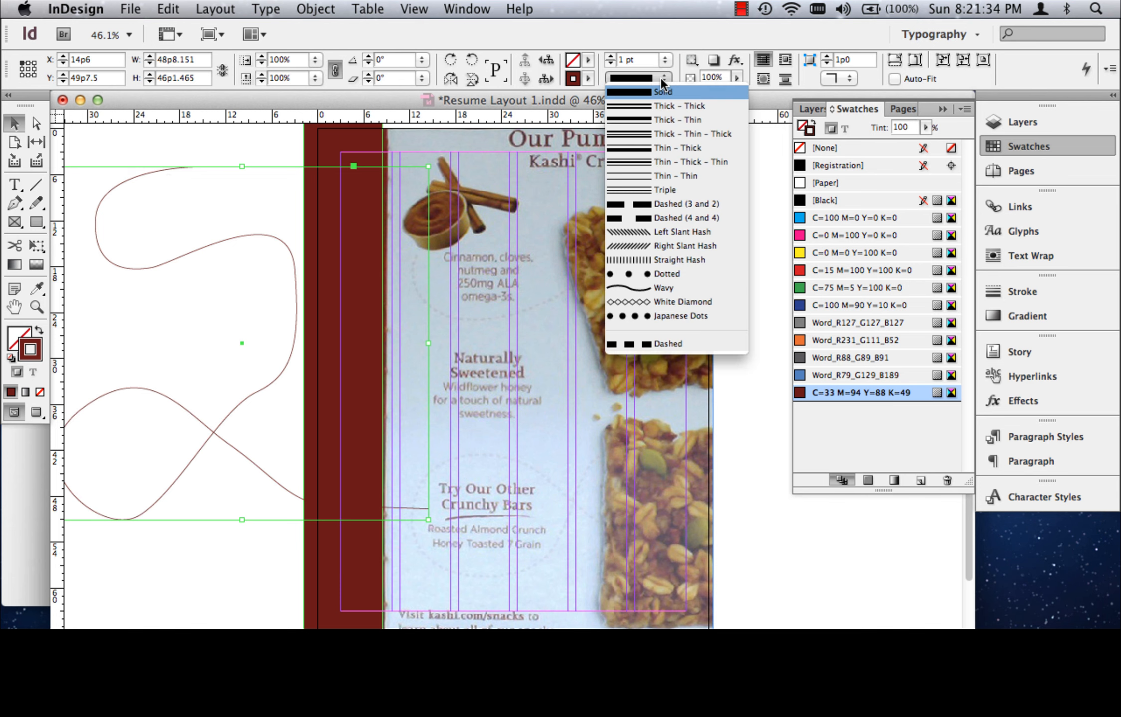
click(689, 218)
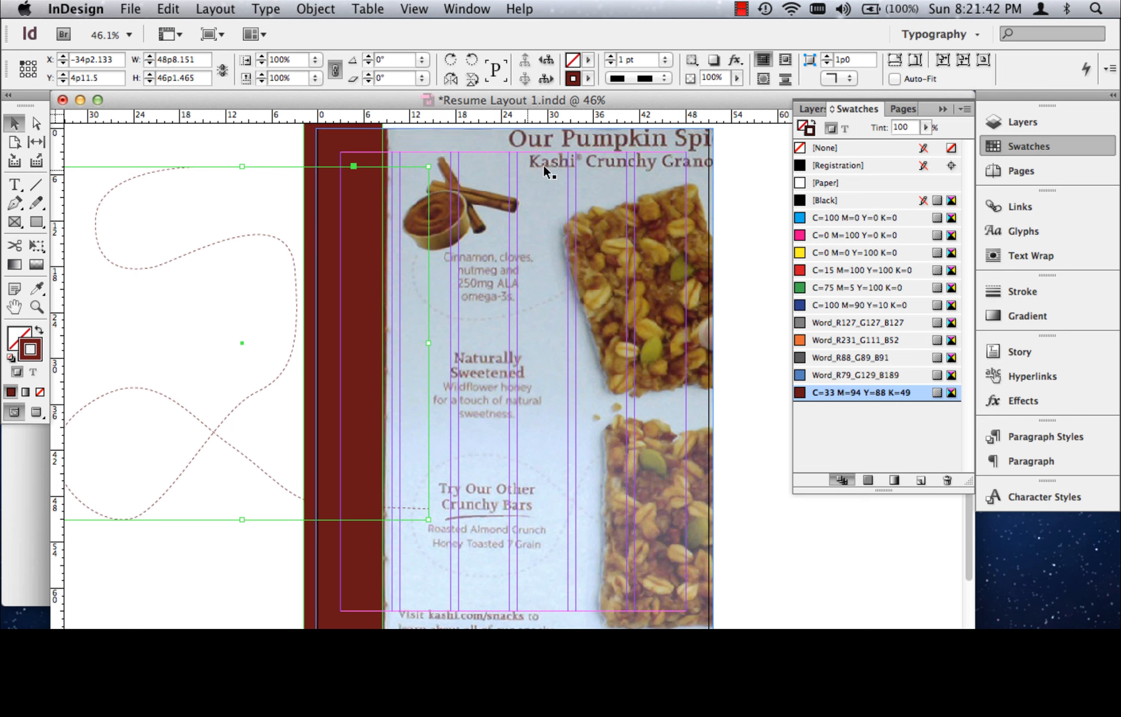
click(665, 78)
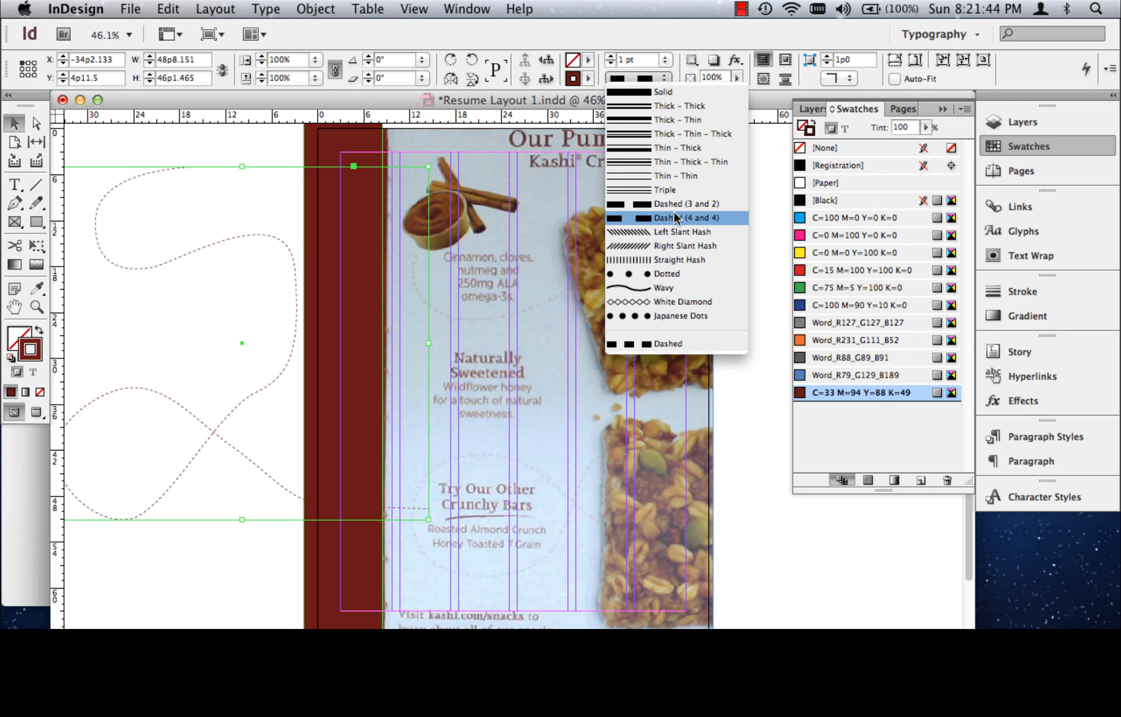
click(671, 345)
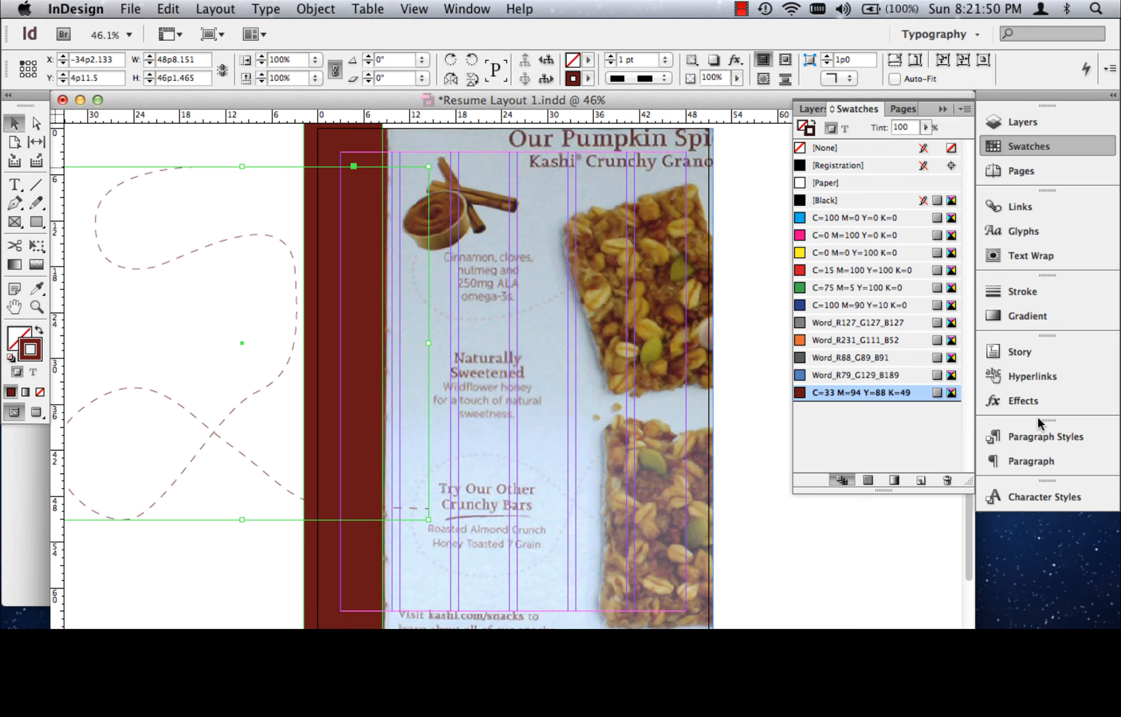
Try a 20 pt gap and a second 12 pt dash in the curve's dash pattern, and undo these values
click(1020, 292)
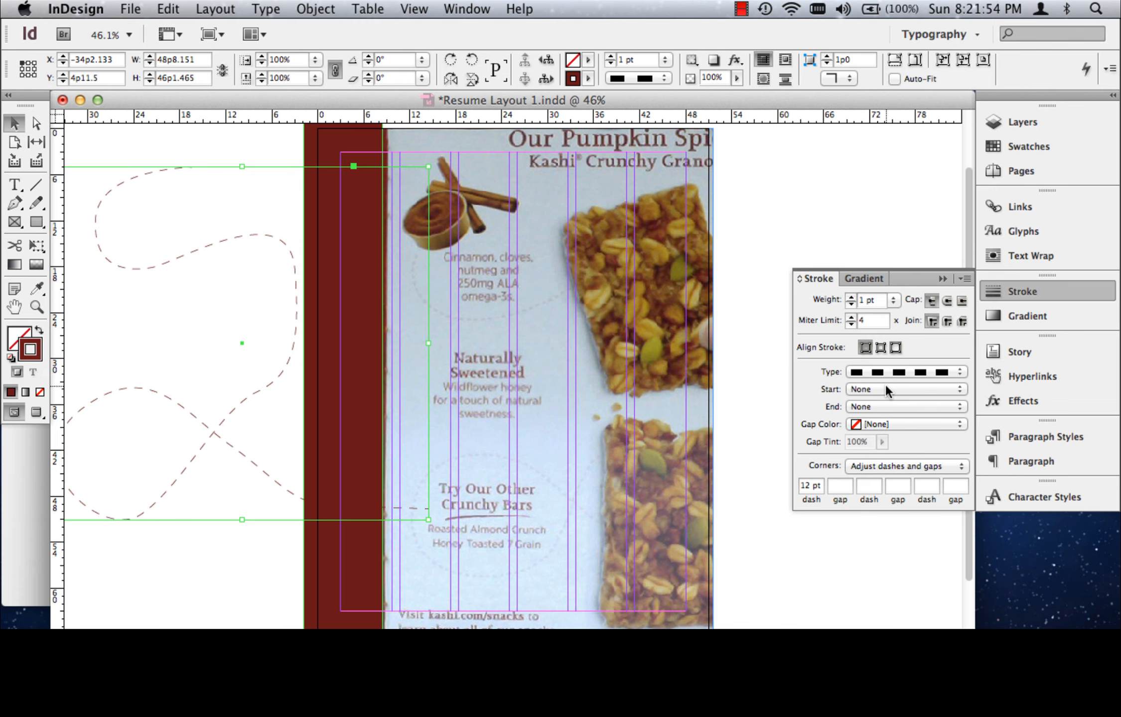
click(840, 486)
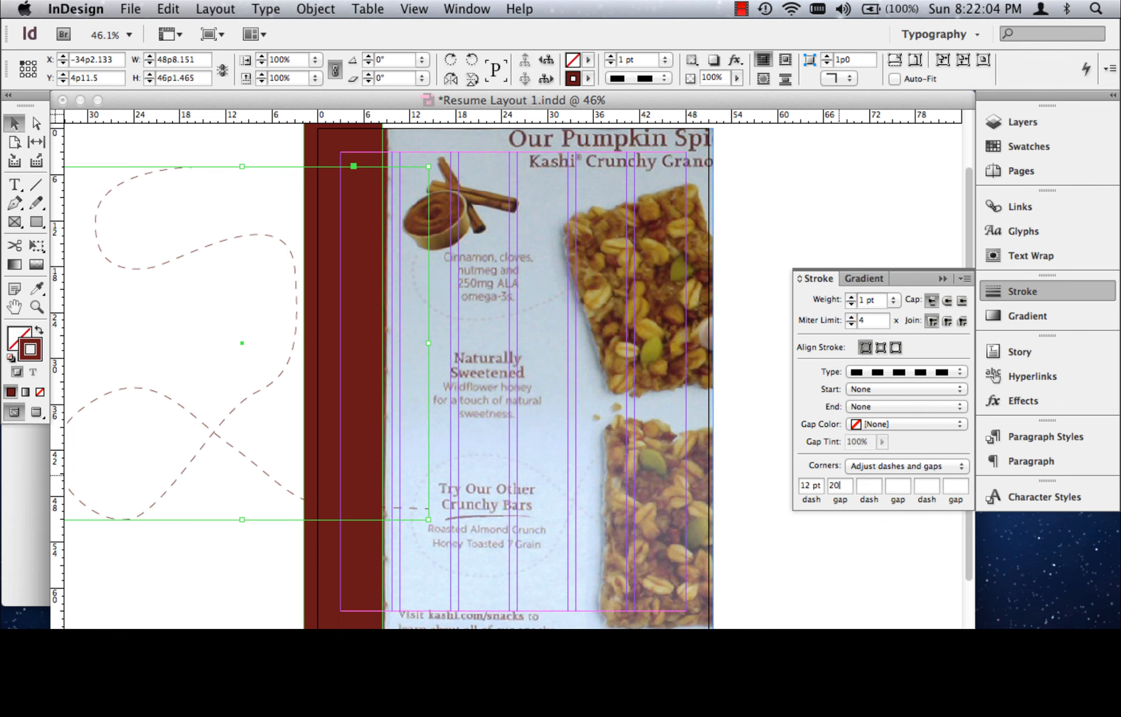
key(Tab)
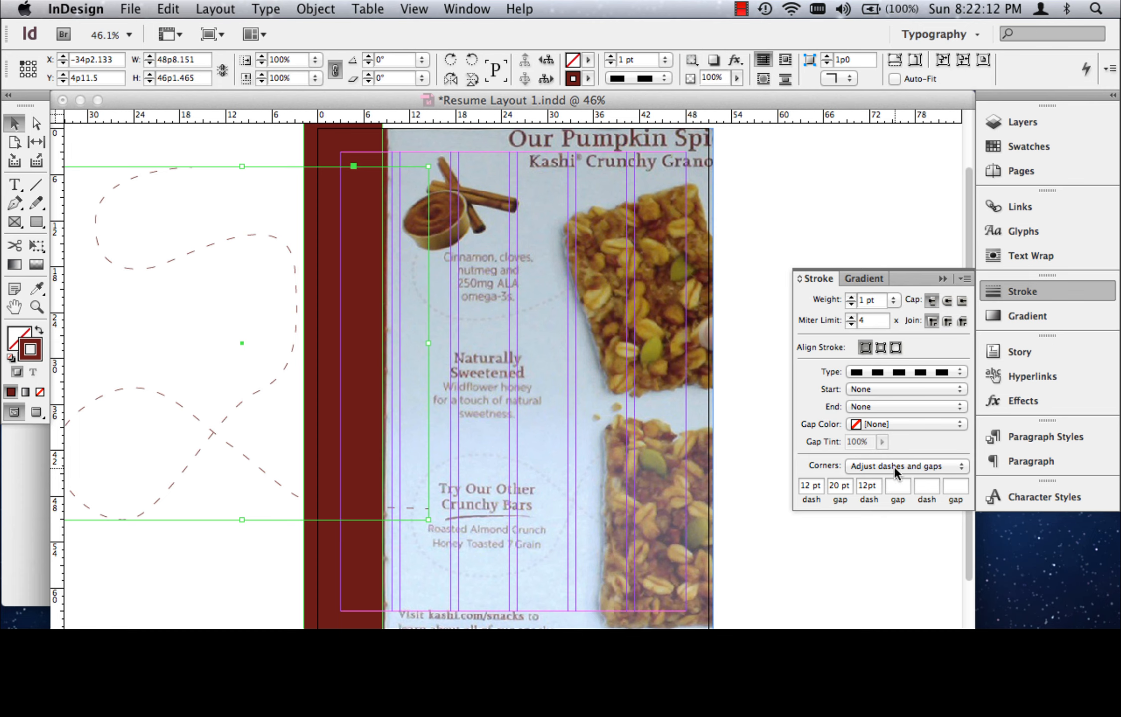
text(12pt)
key(Tab)
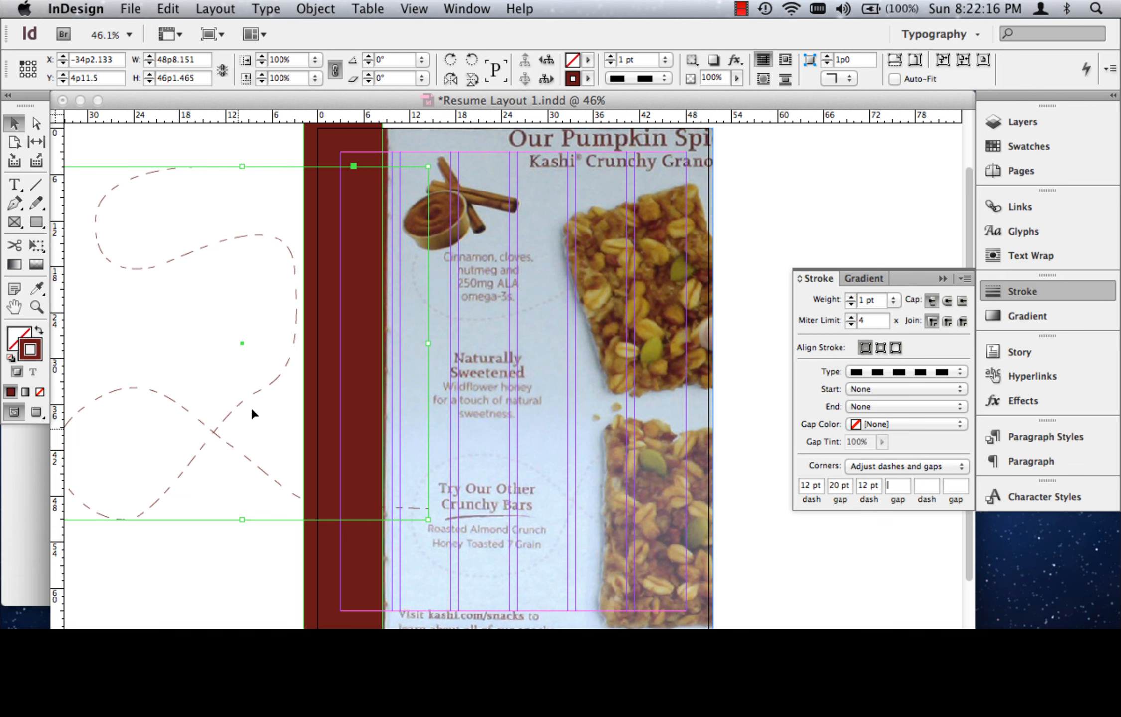
key(super+z)
key(super+z)
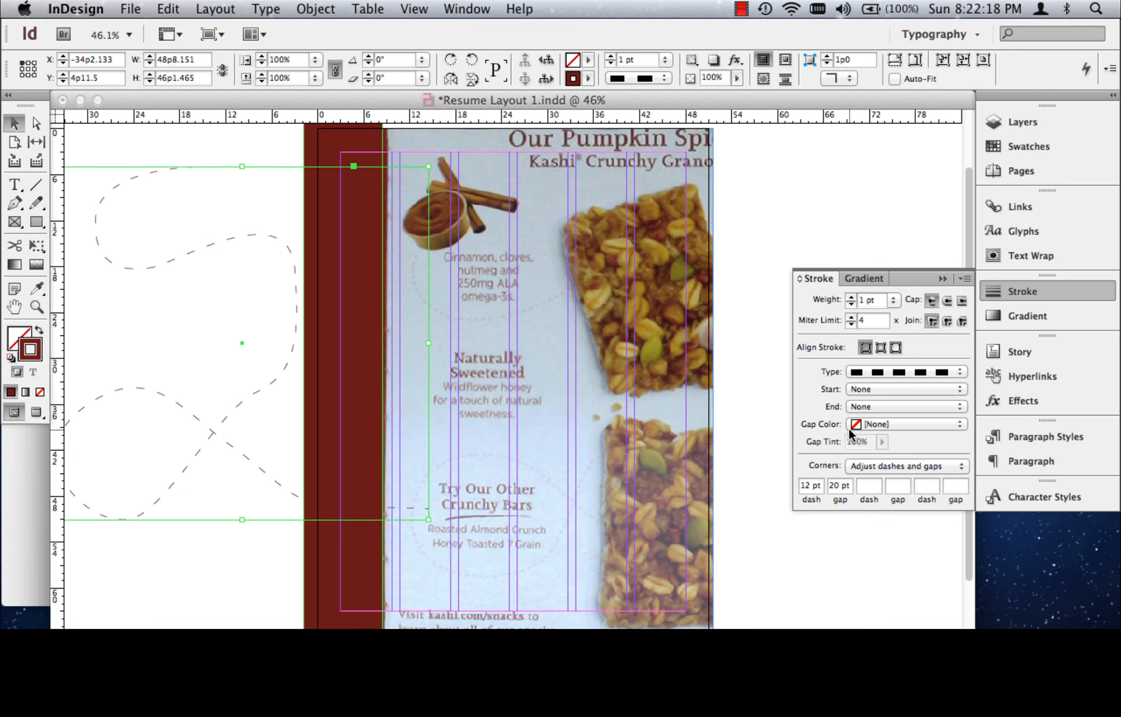
click(936, 276)
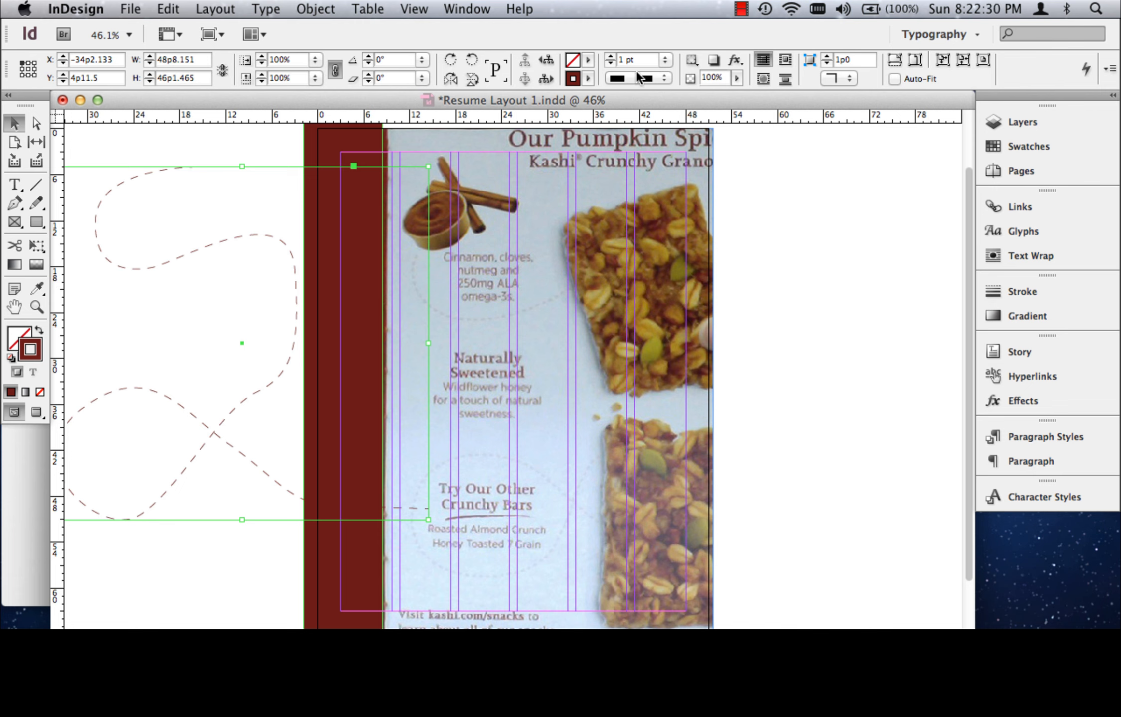
click(654, 79)
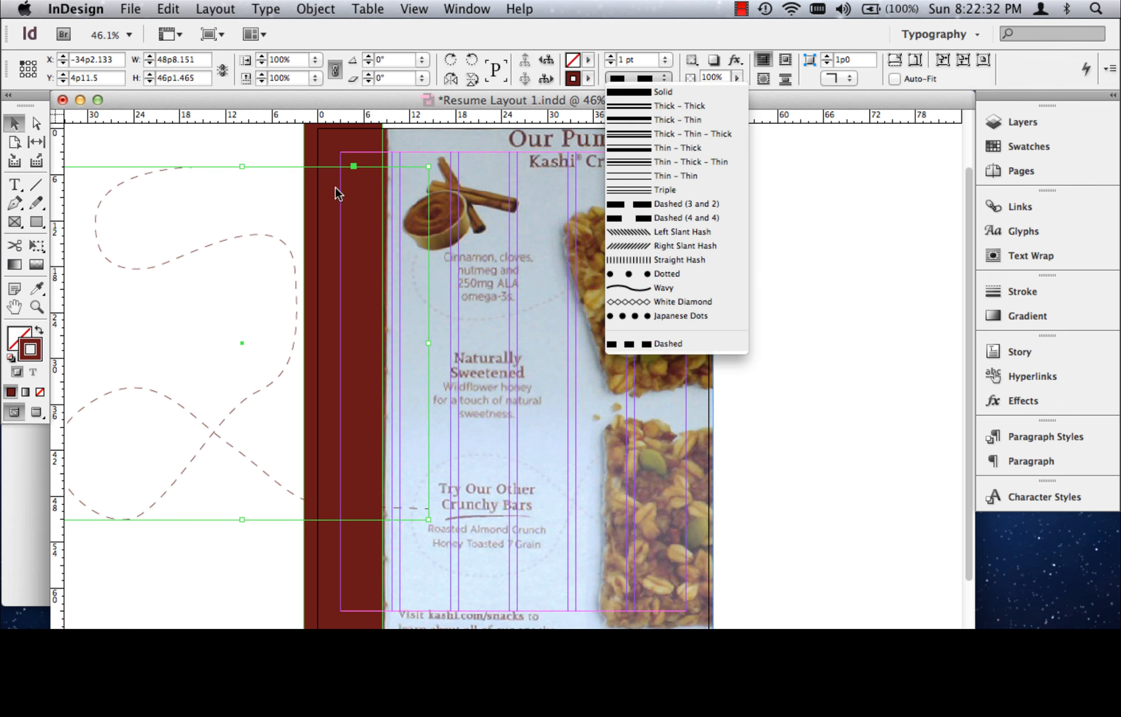
click(110, 152)
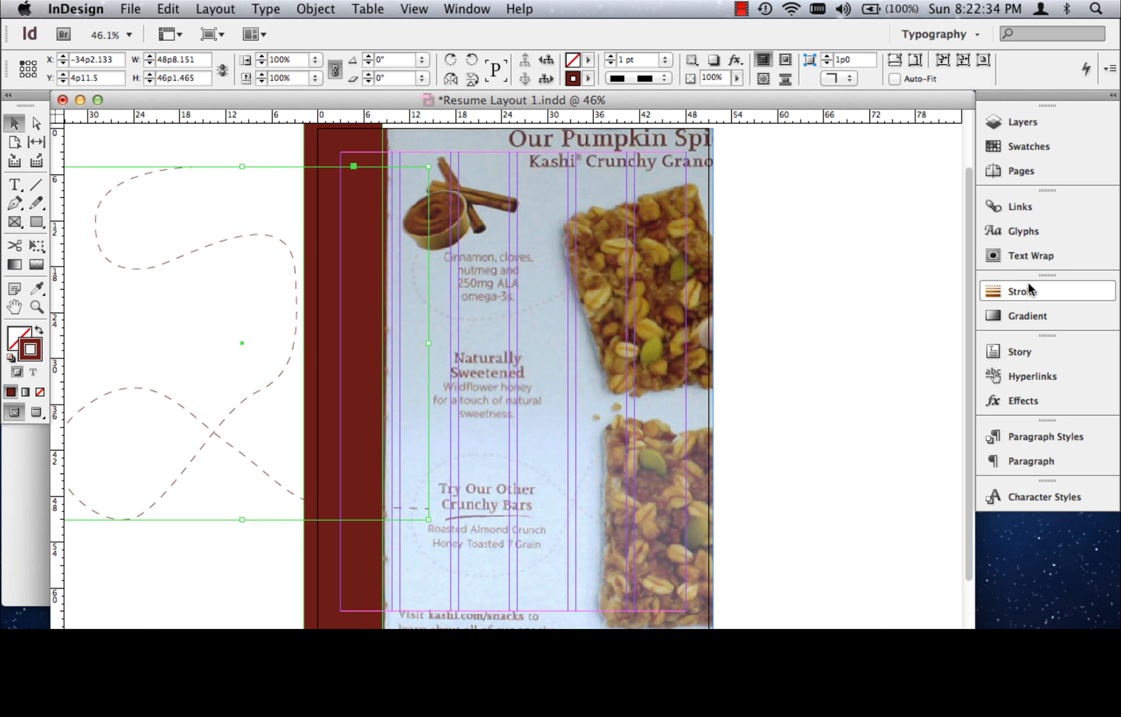
click(1021, 294)
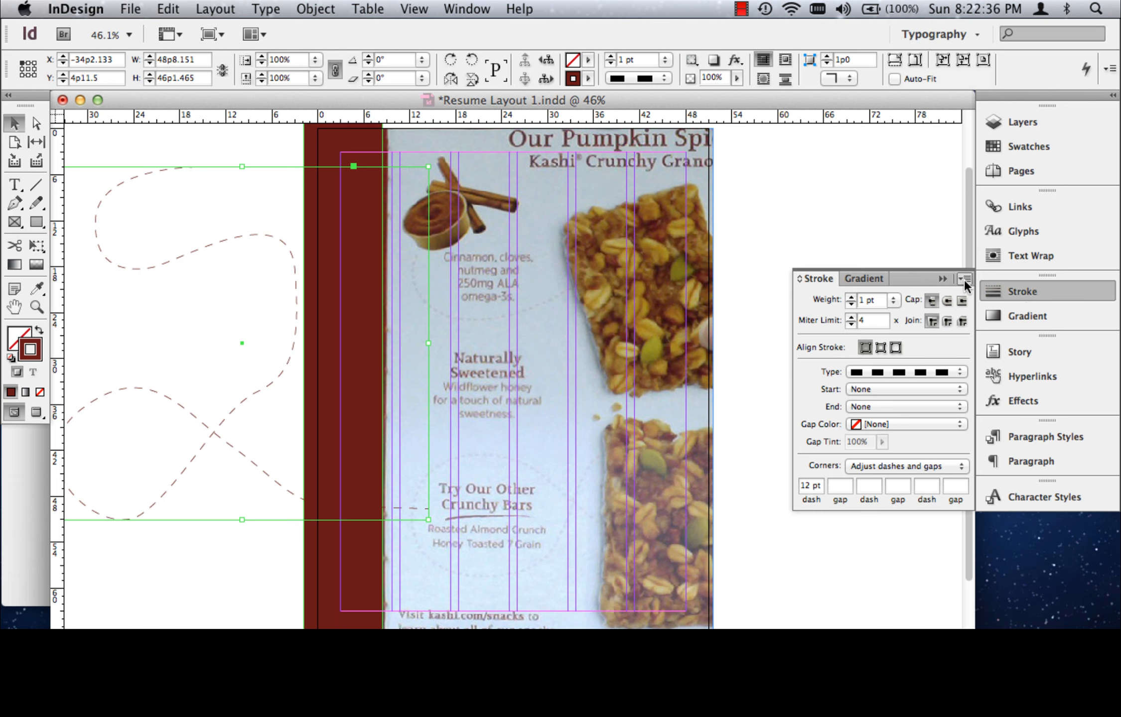
click(942, 279)
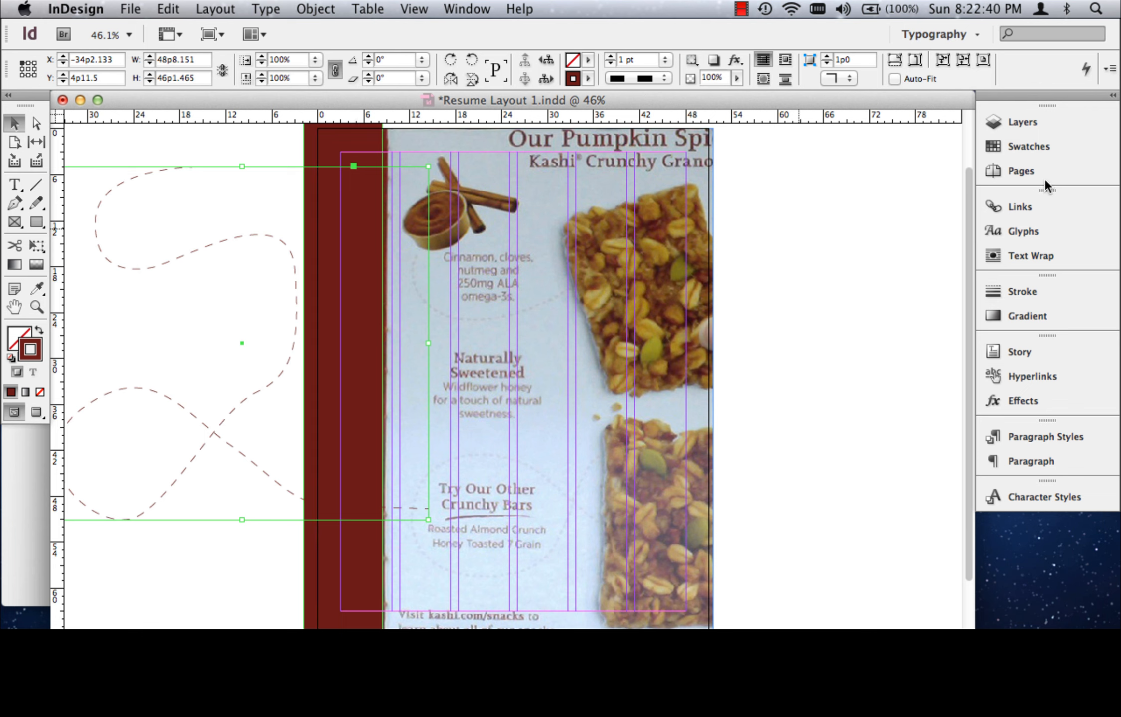
Show the Text layer, hide the inspiration photo, deselect the curve and preview the page without guides
click(1032, 123)
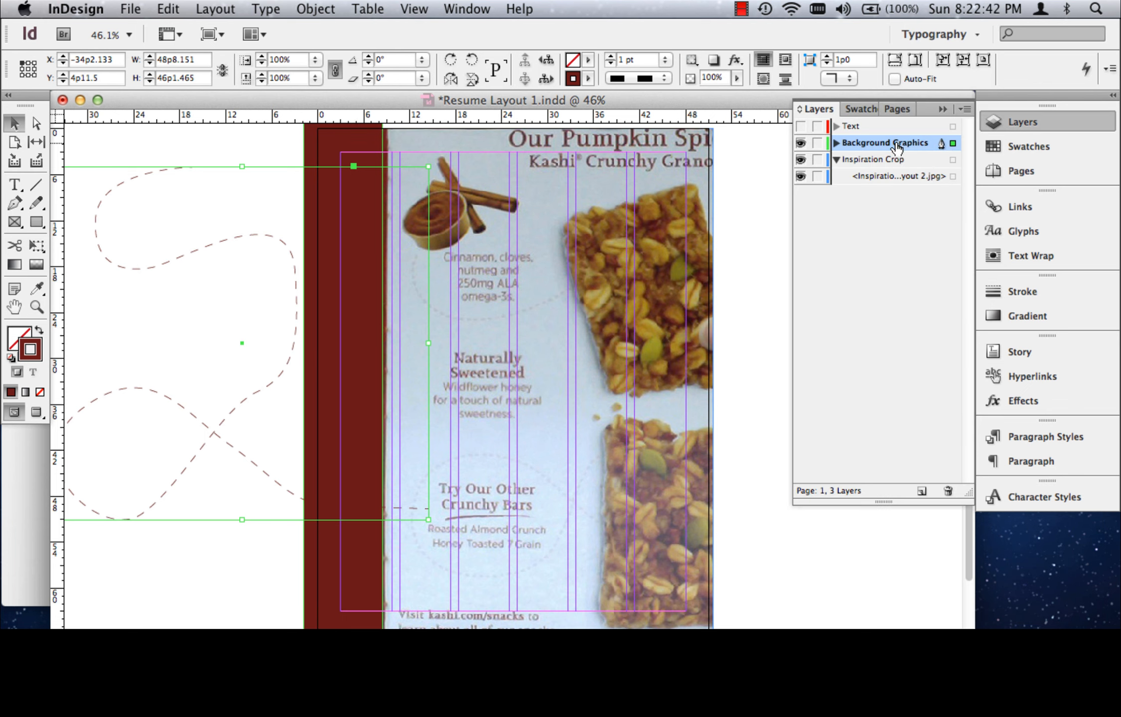
click(801, 126)
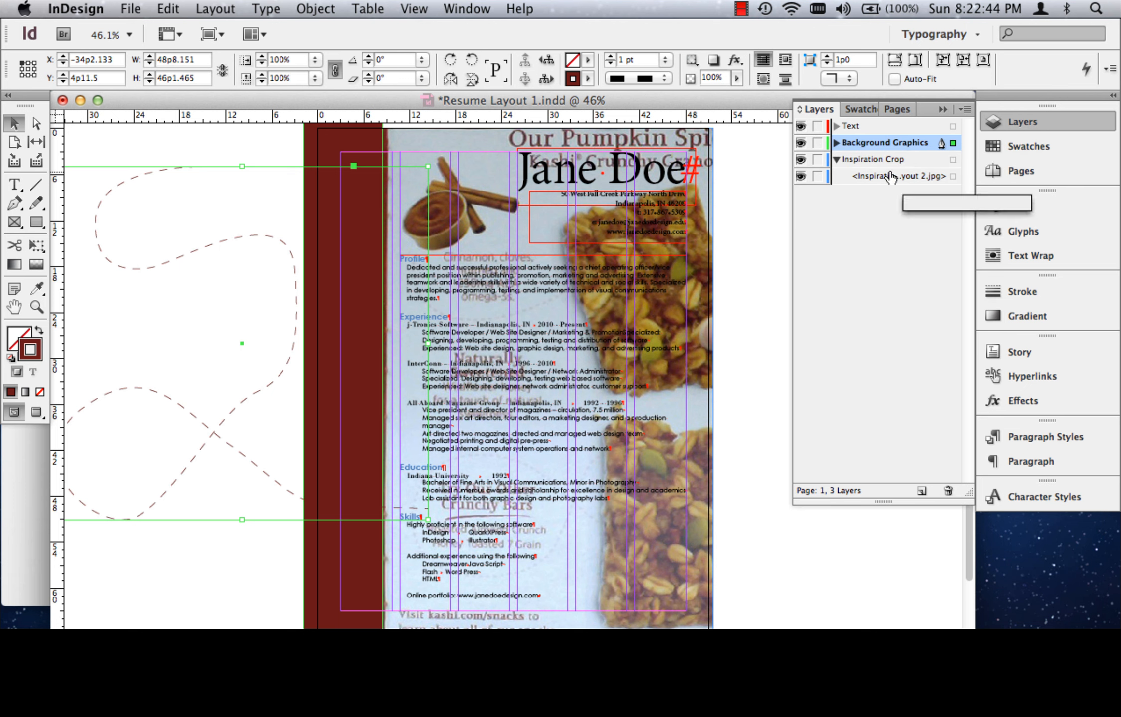
click(801, 176)
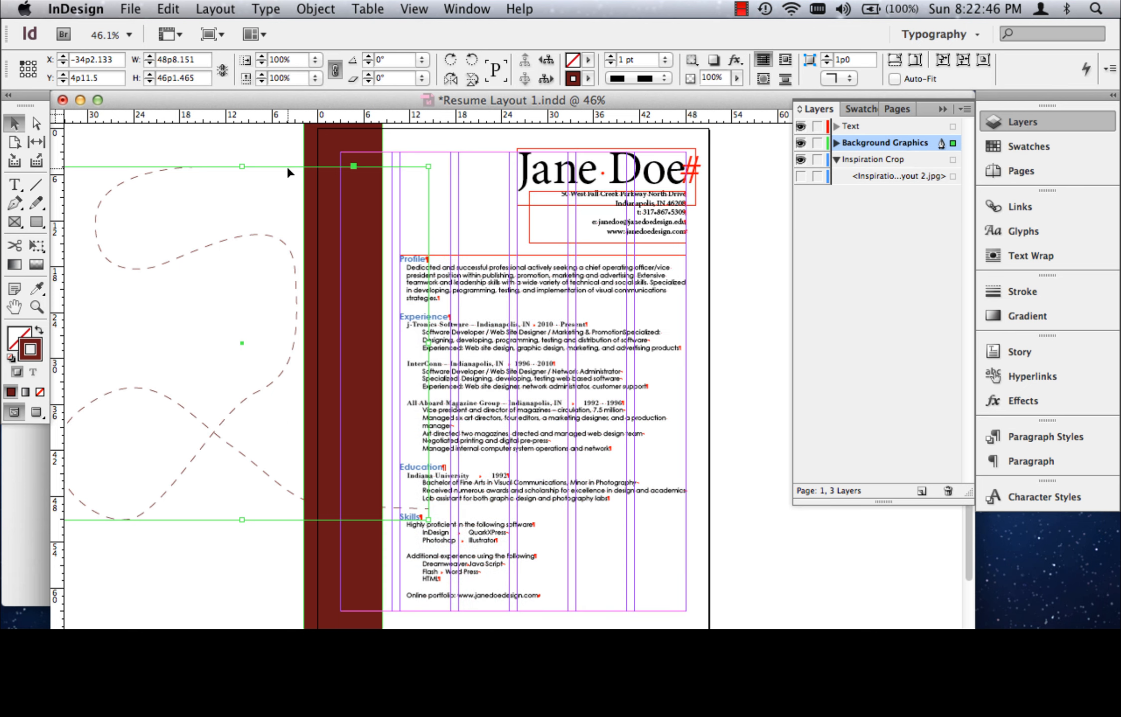
click(775, 238)
key(w)
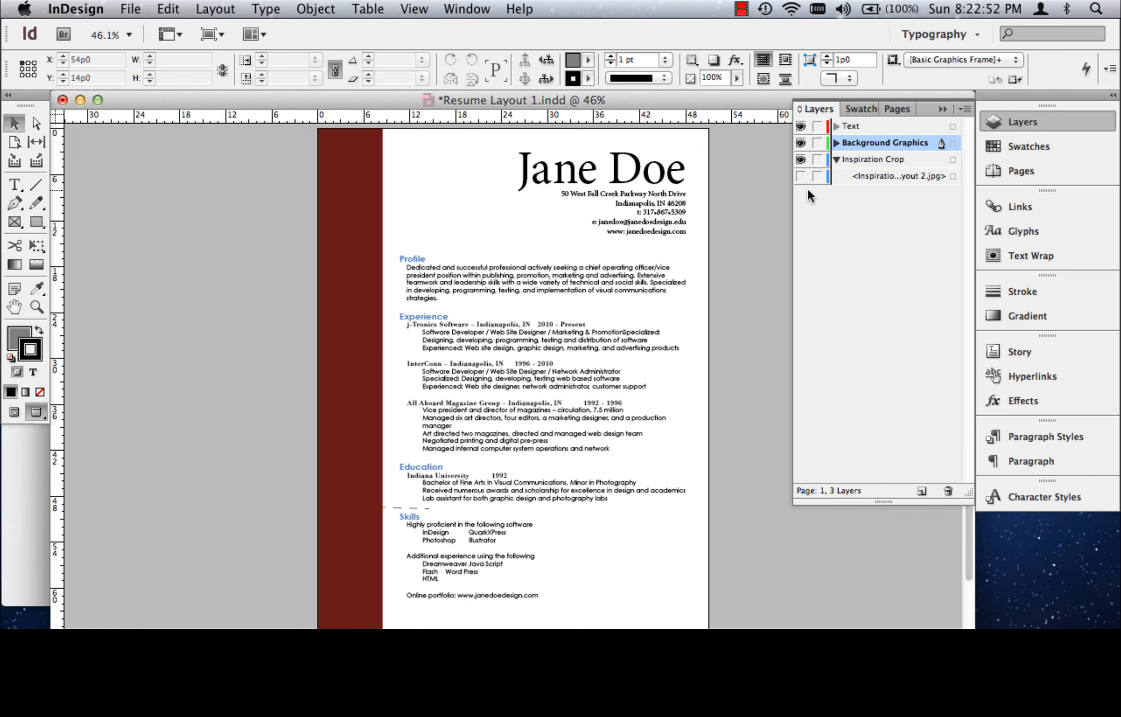
Recolor the large name heading of the resume with the C=33 M=94 Y=88 K=49 swatch
click(37, 307)
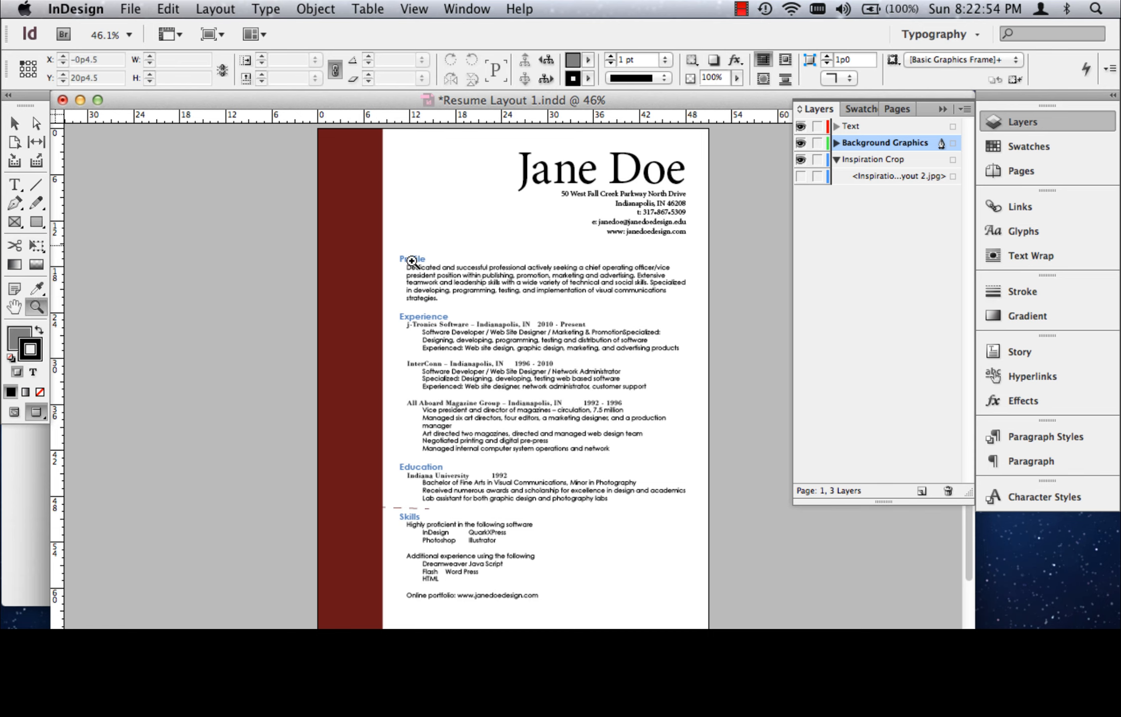
drag(374, 138, 787, 371)
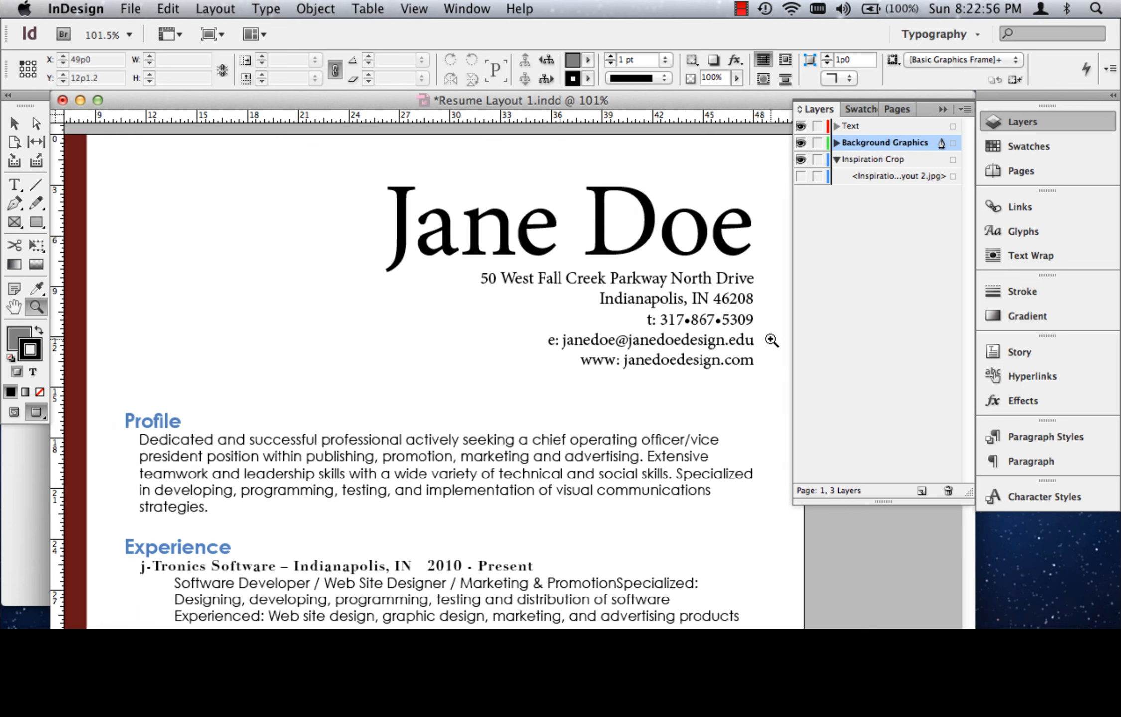
click(14, 185)
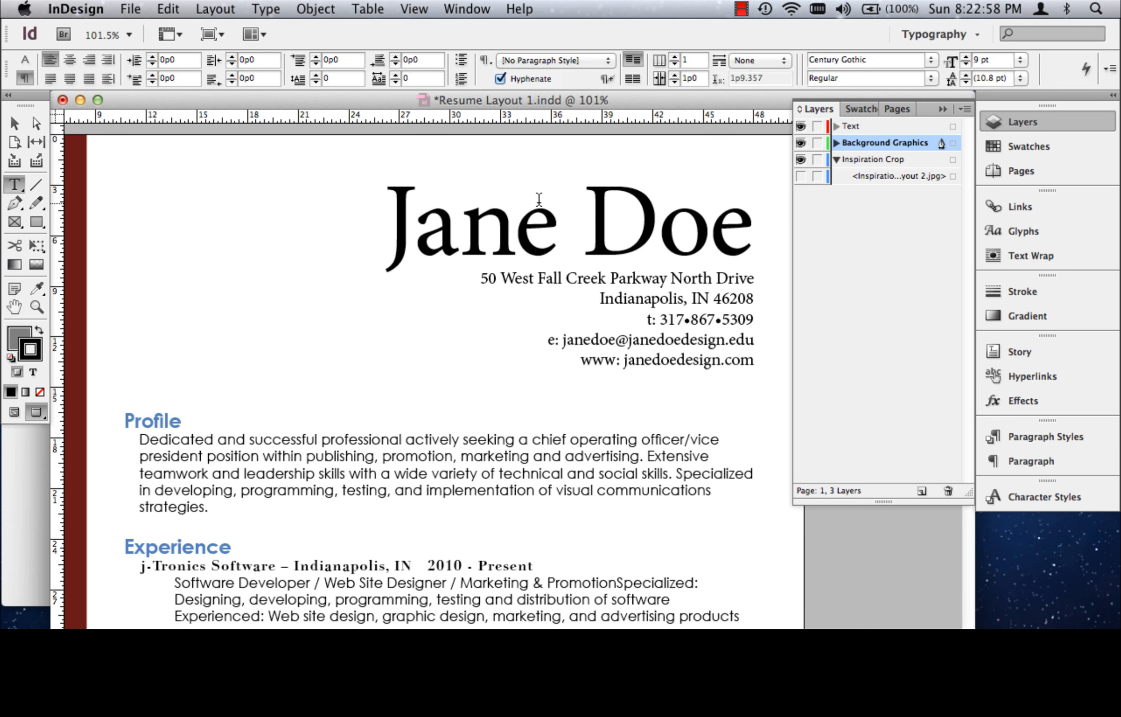
double_click(591, 196)
click(591, 195)
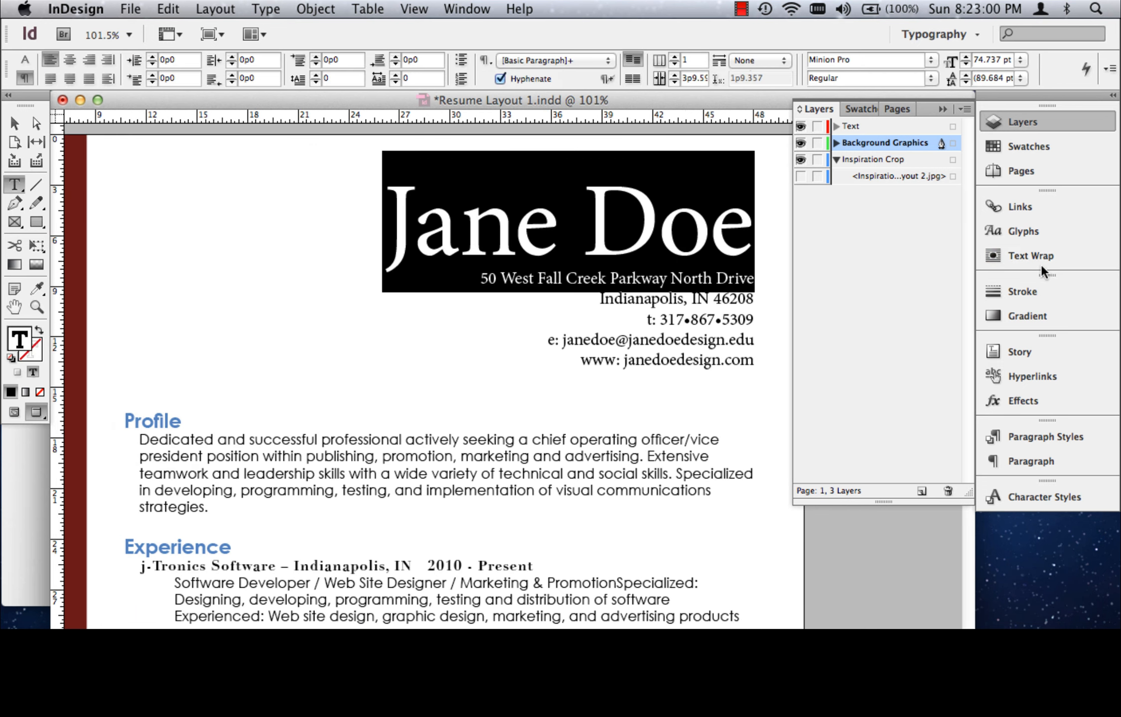
click(1029, 146)
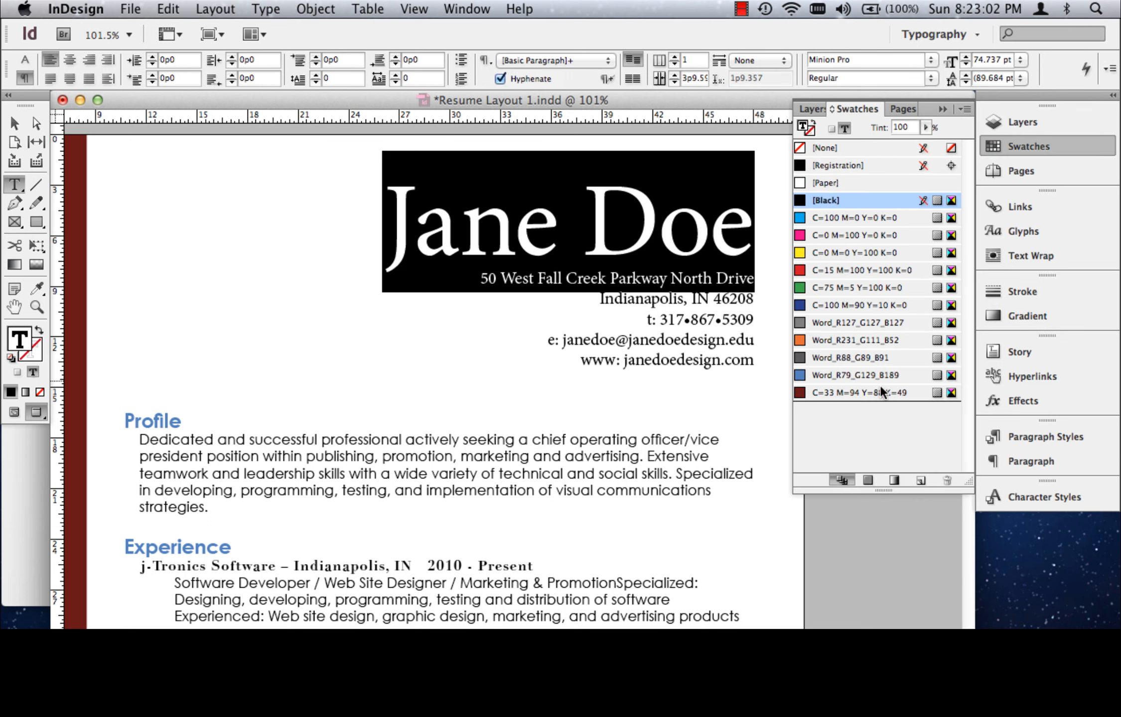
click(857, 393)
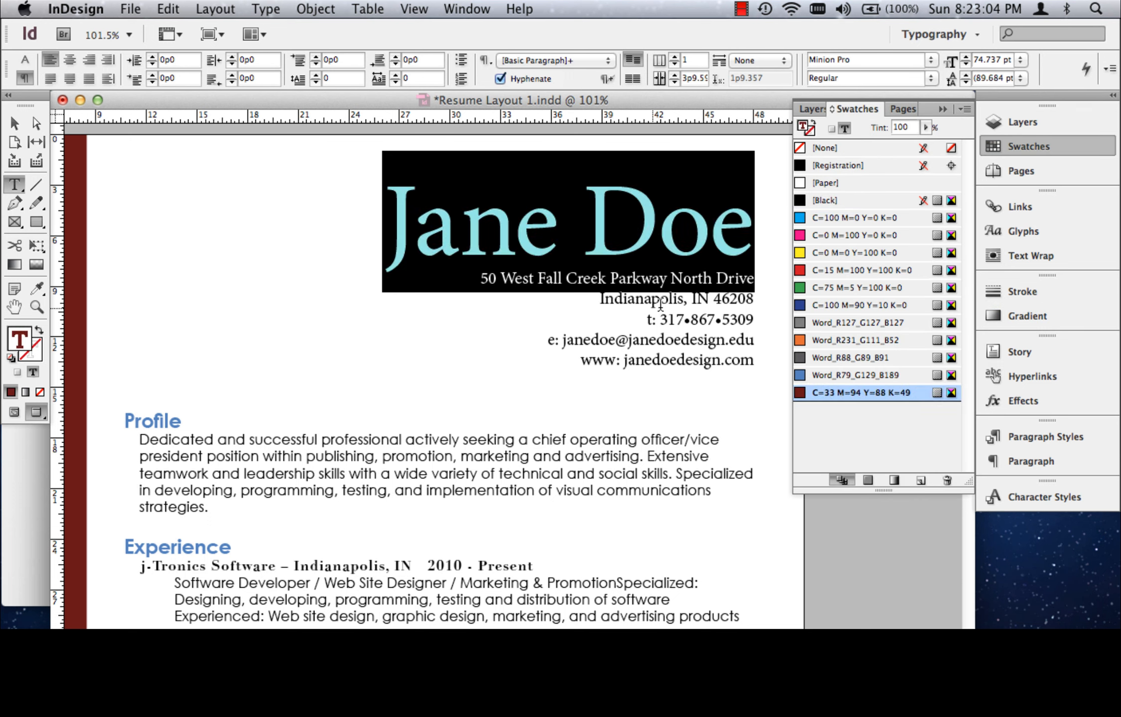
Apply the C=33 M=94 Y=88 K=49 swatch directly to the Profile heading
double_click(140, 421)
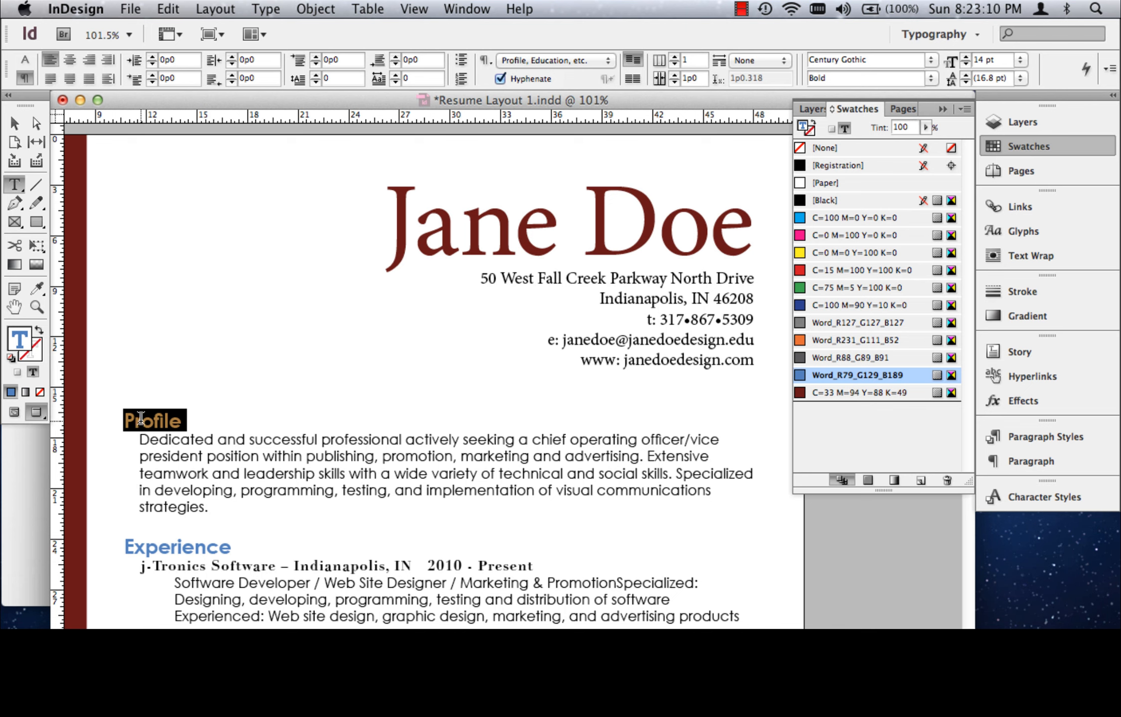
click(870, 393)
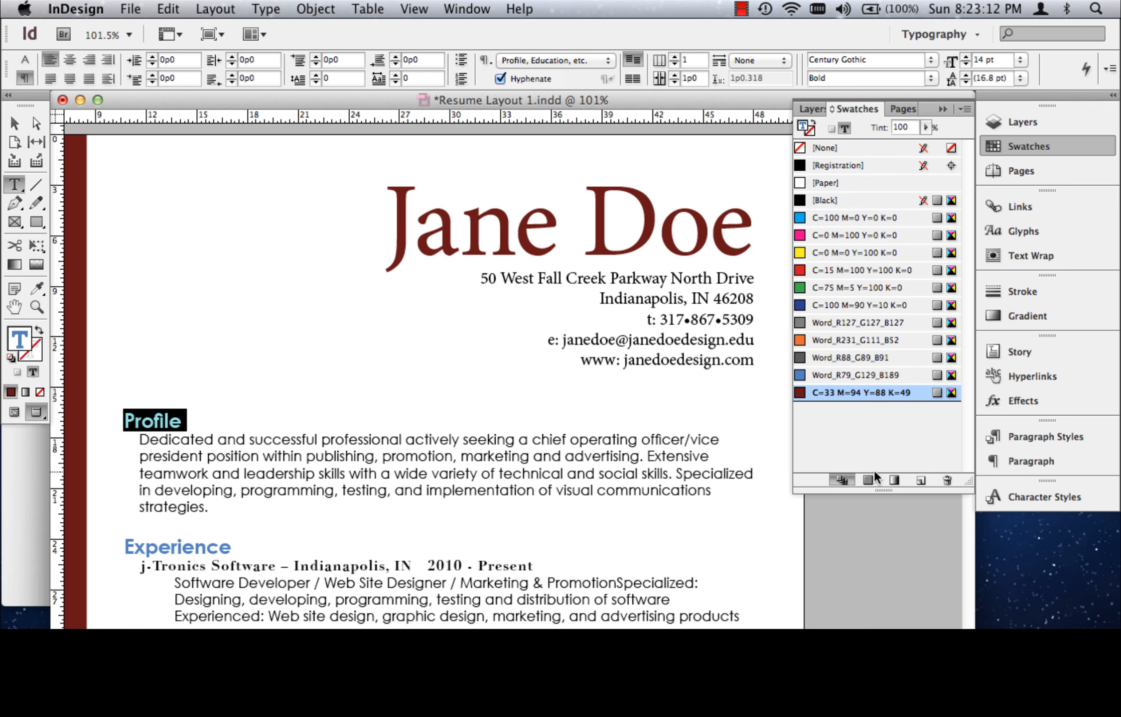
click(150, 491)
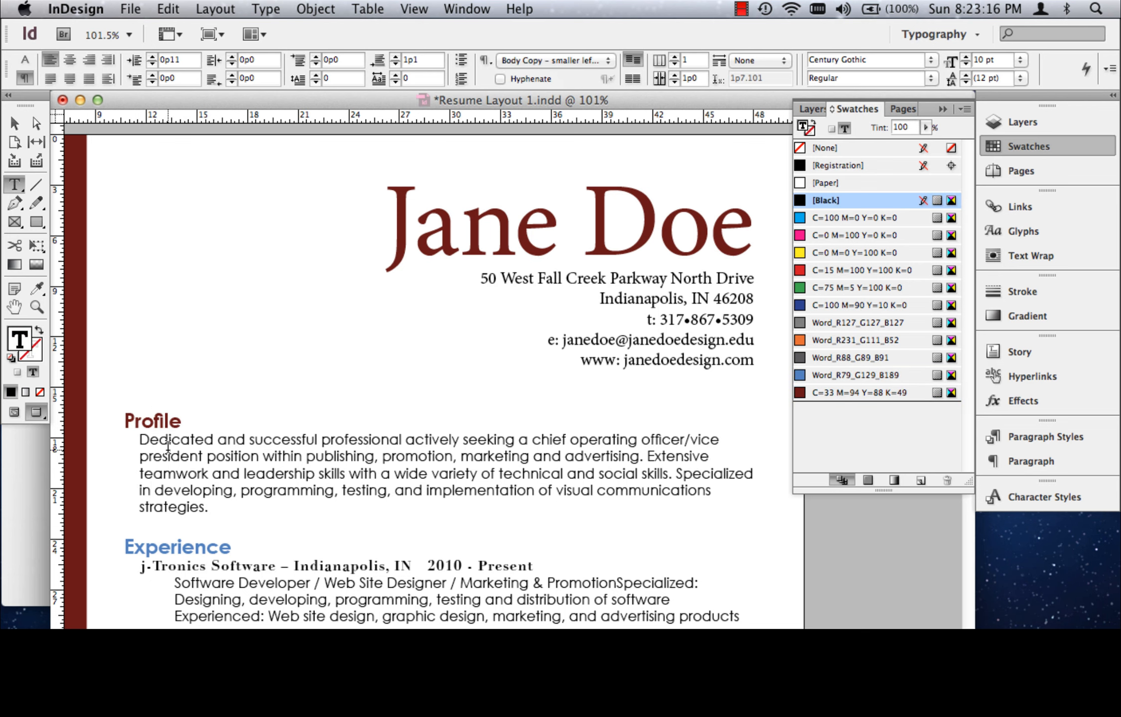
key(super+0)
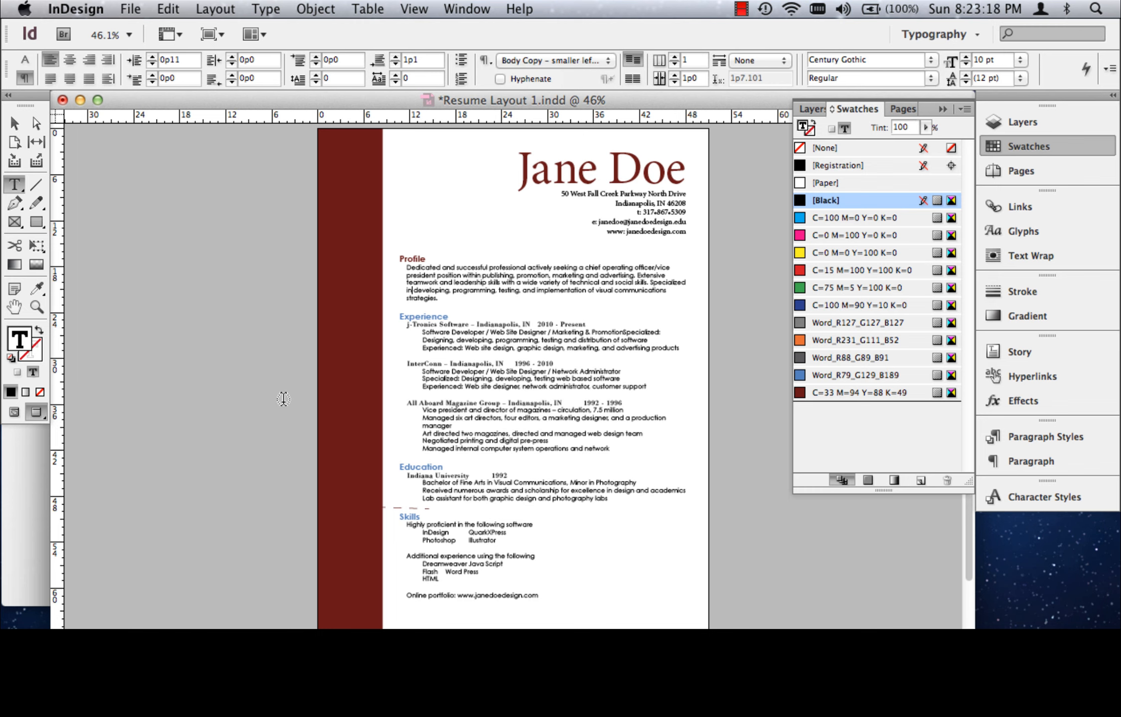
Change the character color of the "Profile, Education, etc." paragraph style to C=33 M=94 Y=88 K=49
double_click(414, 258)
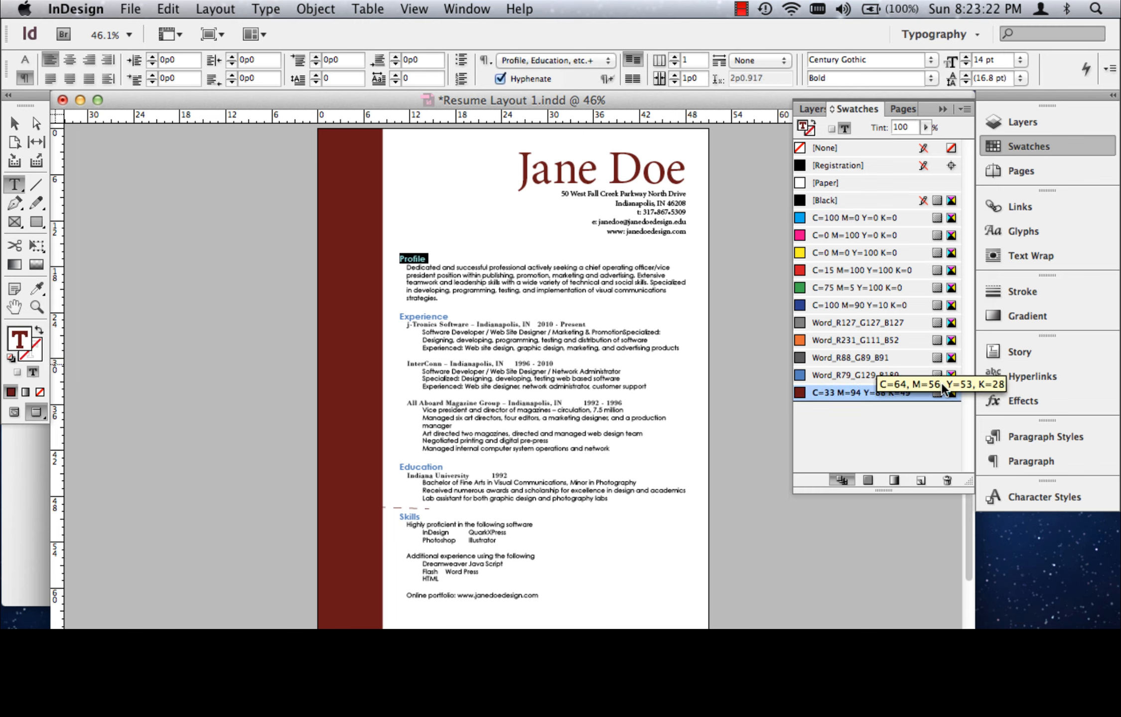
click(1067, 437)
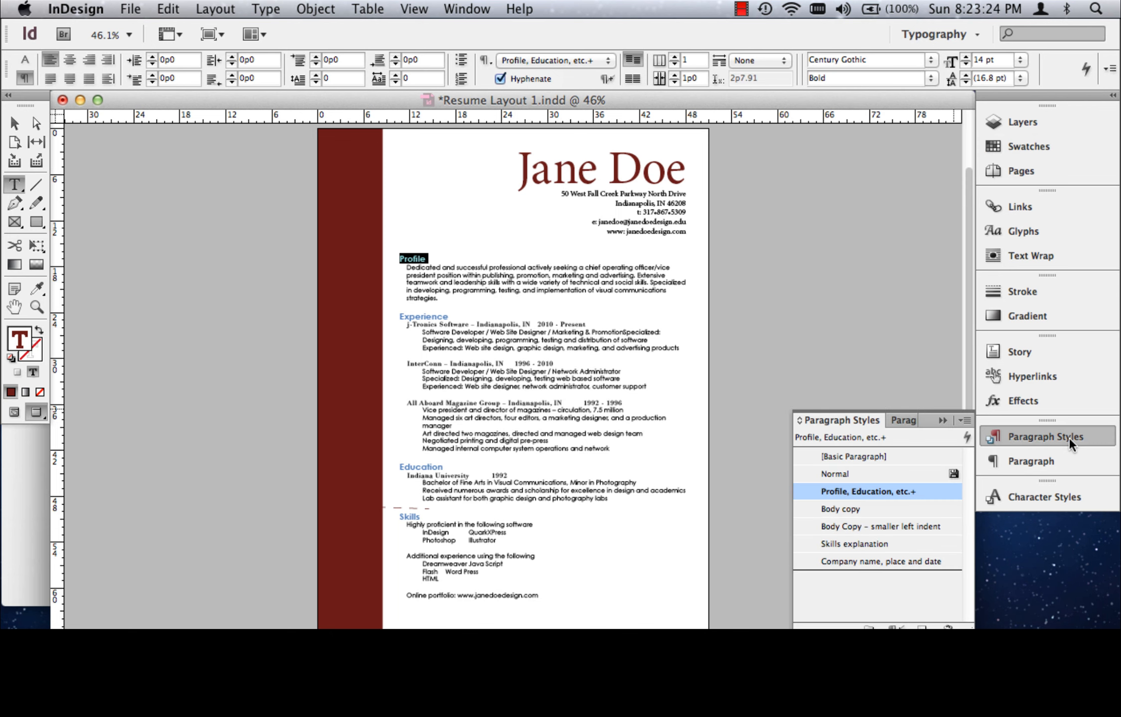
double_click(873, 490)
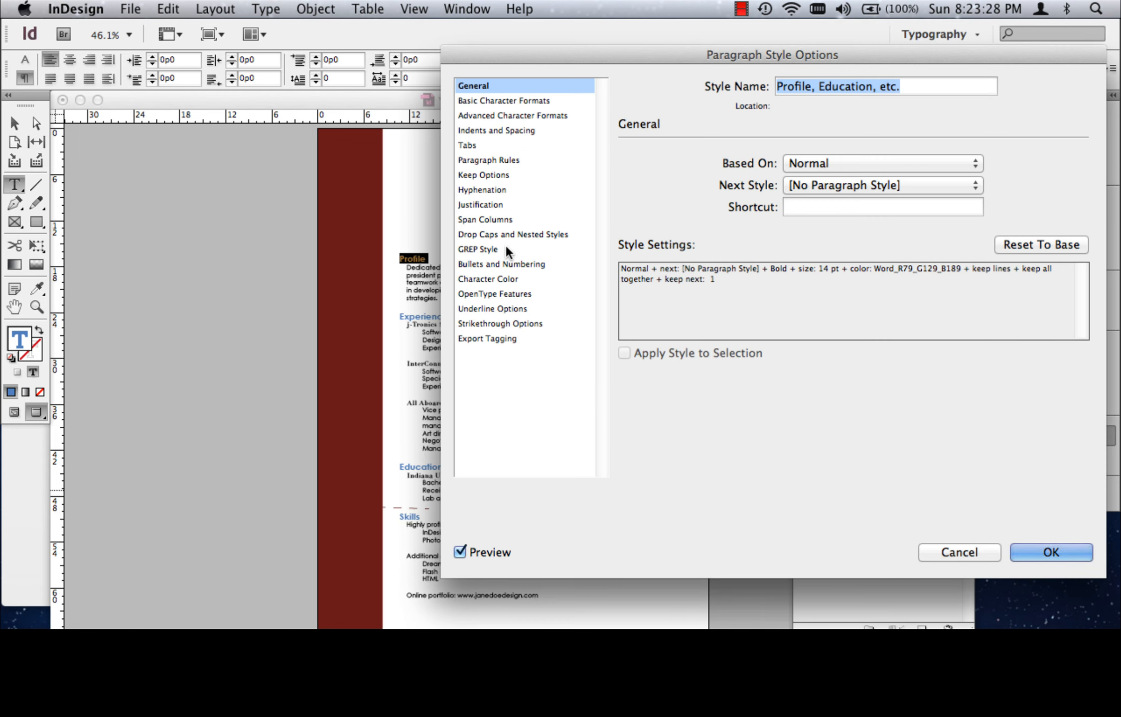
click(493, 279)
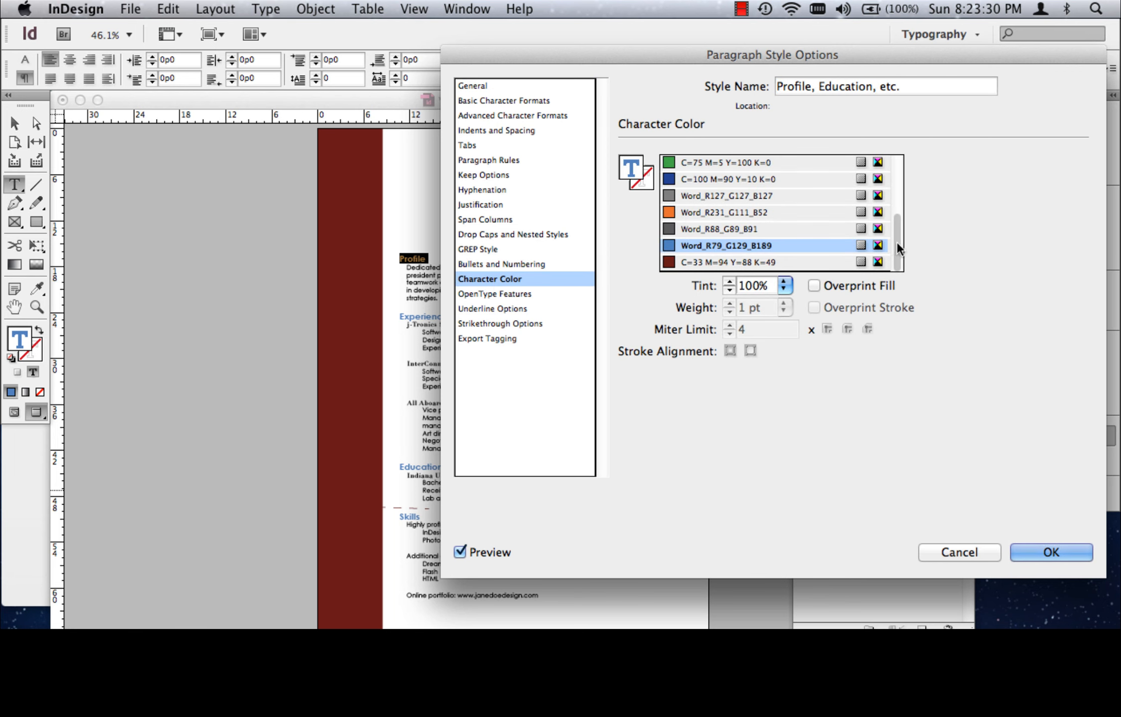
click(775, 263)
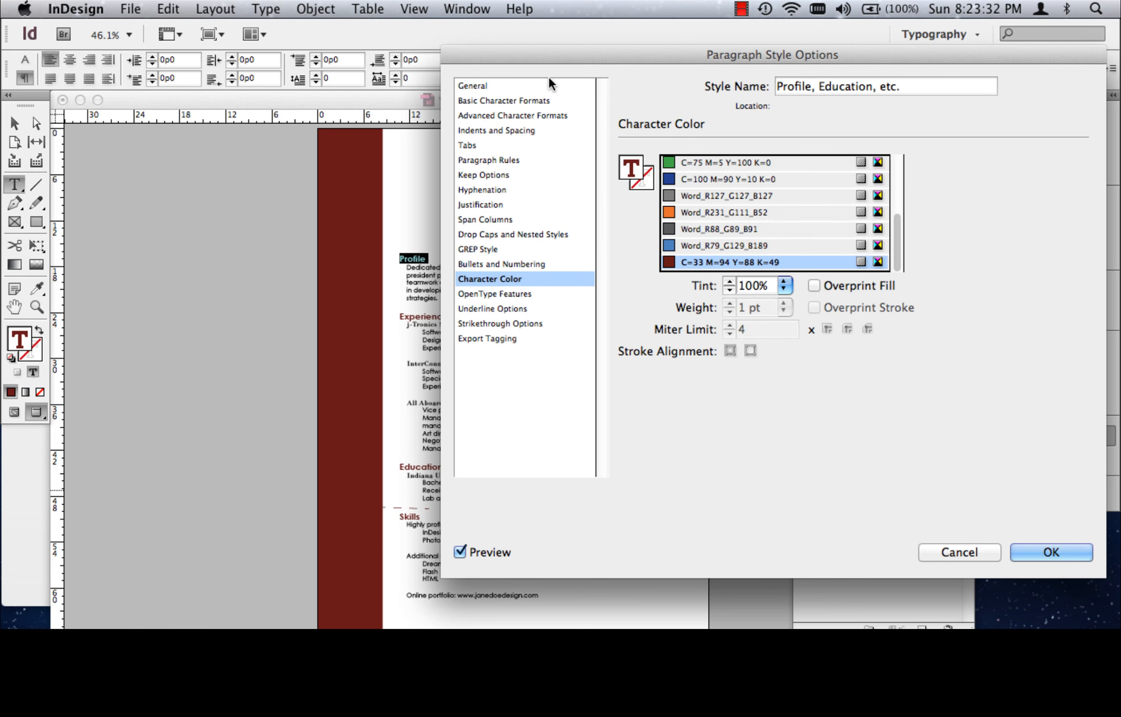
drag(548, 54, 724, 54)
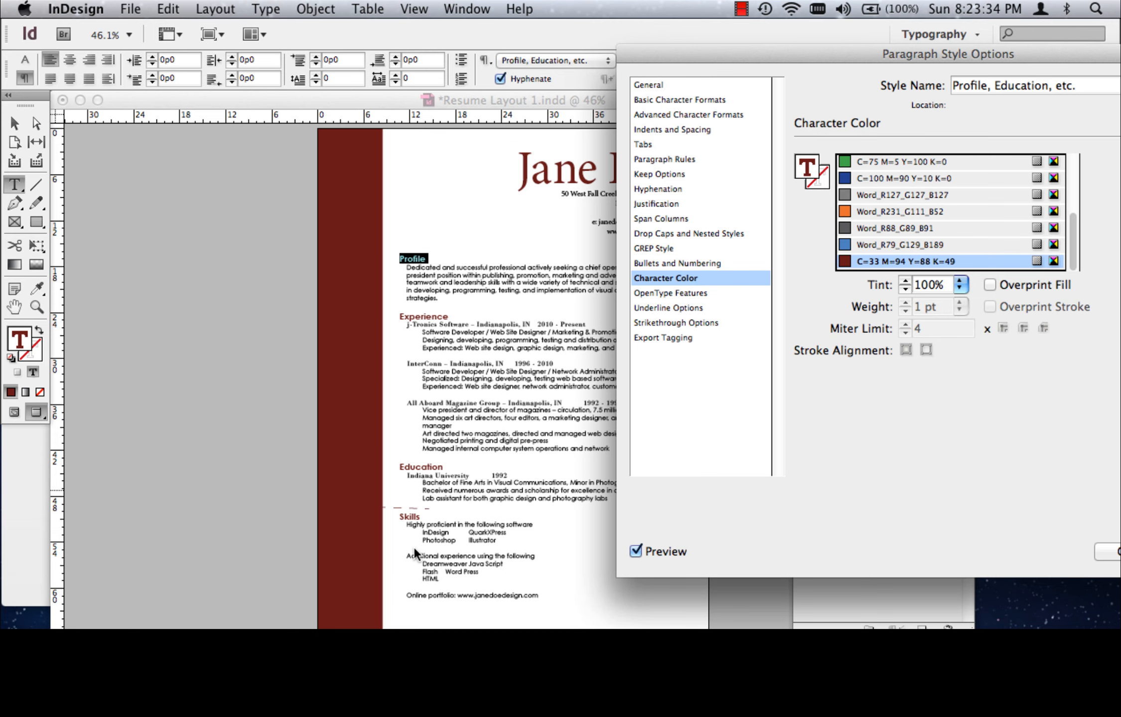
drag(908, 50, 773, 49)
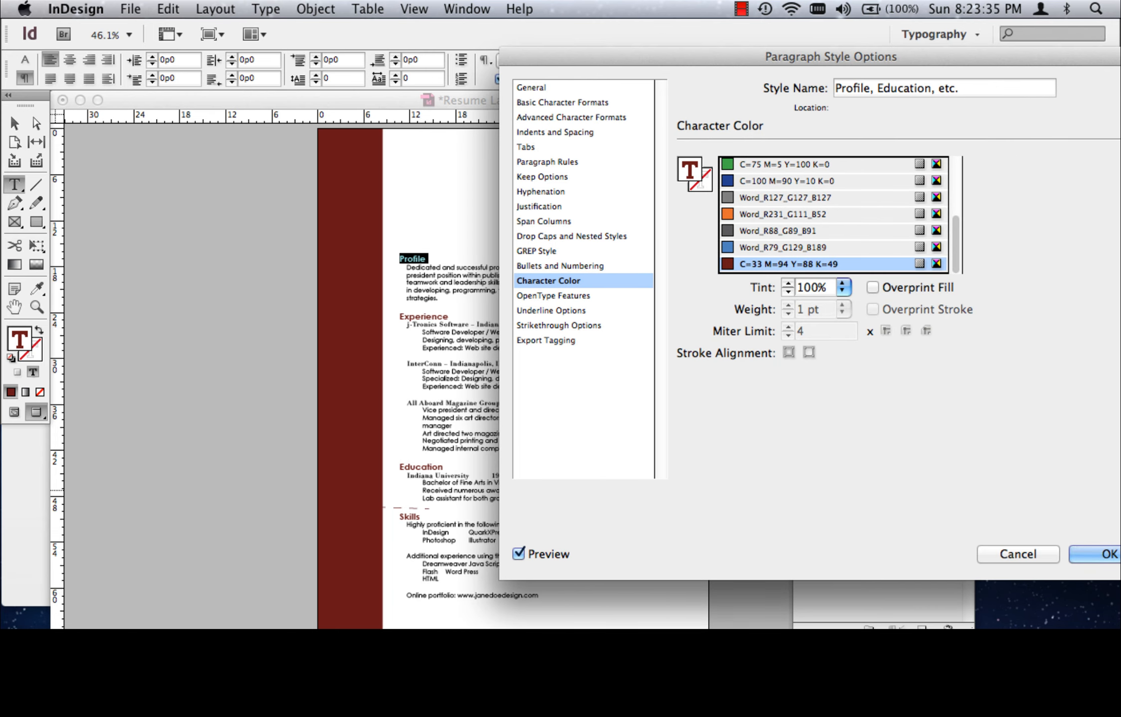
click(1104, 553)
click(260, 269)
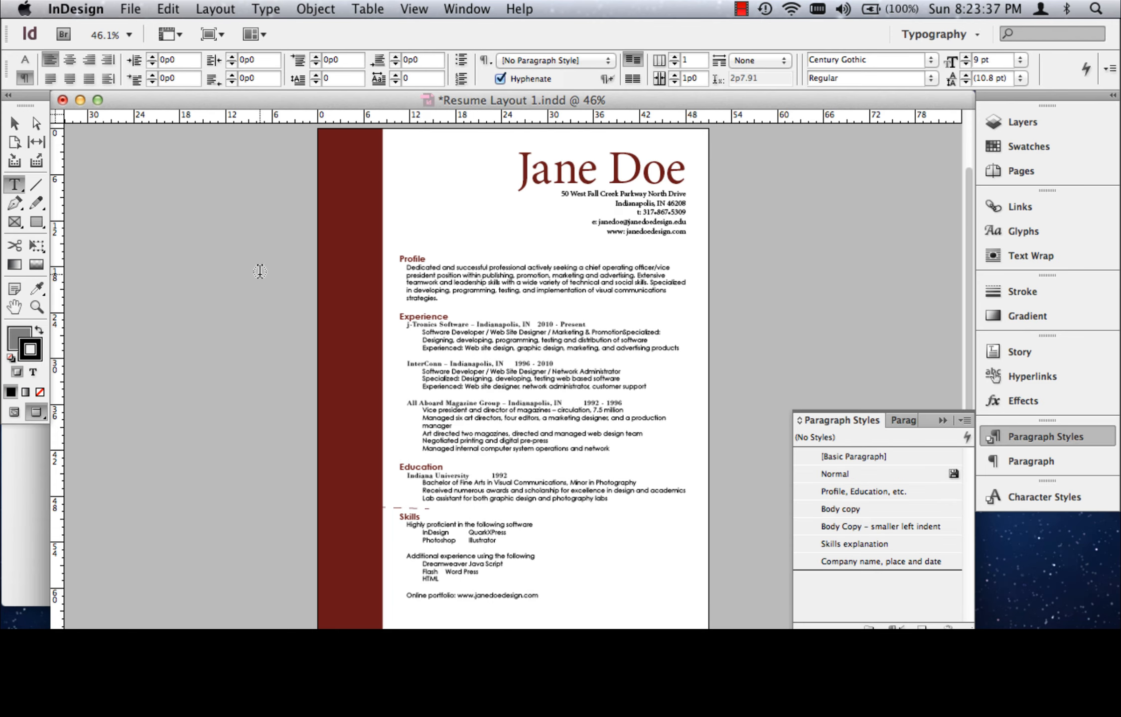
click(36, 307)
drag(306, 128, 786, 428)
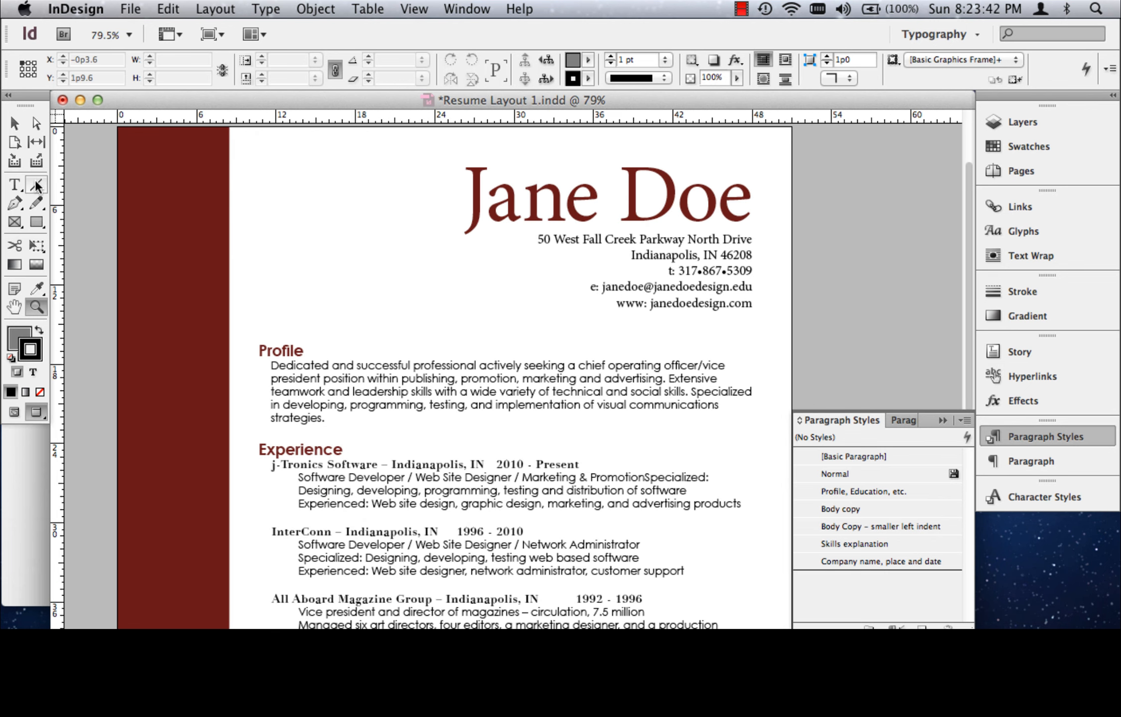
click(15, 184)
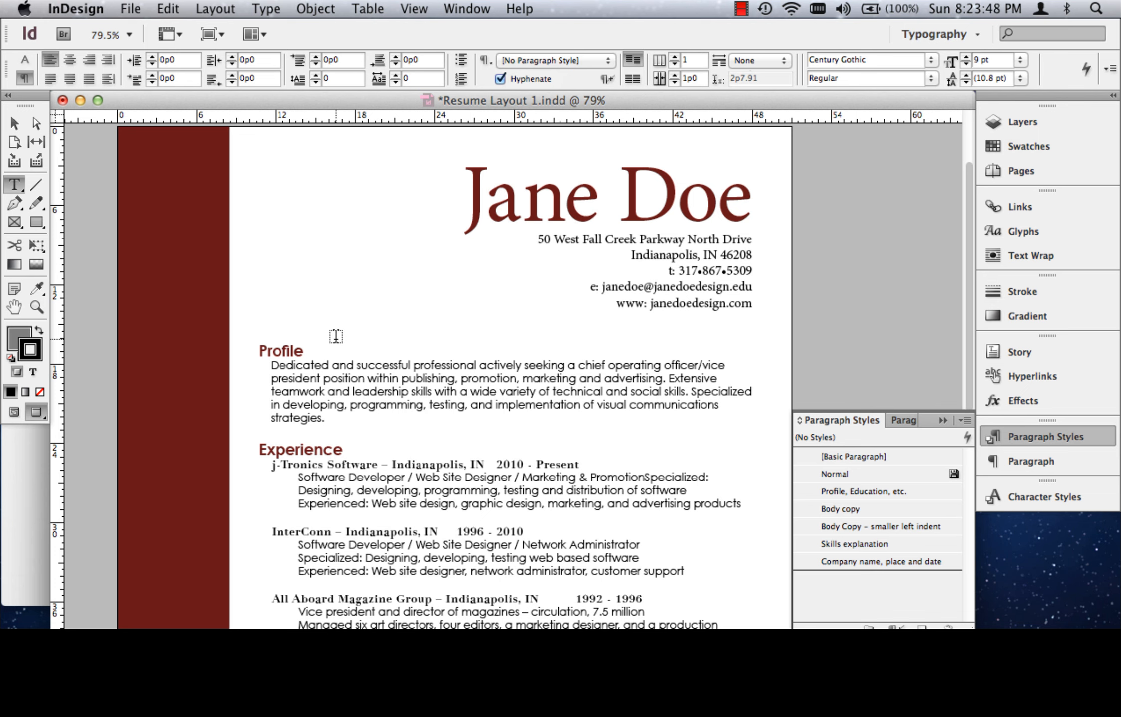
key(super+0)
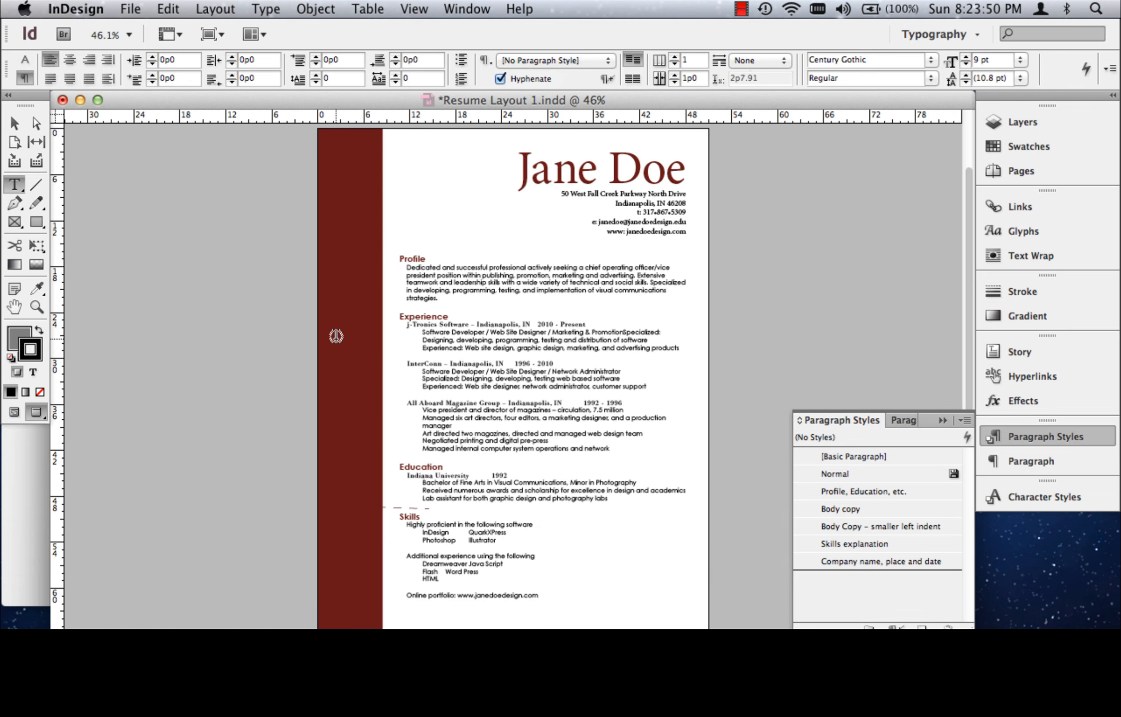
Return to the normal view, show the inspiration photo again and lock the Inspiration Crop layer
key(w)
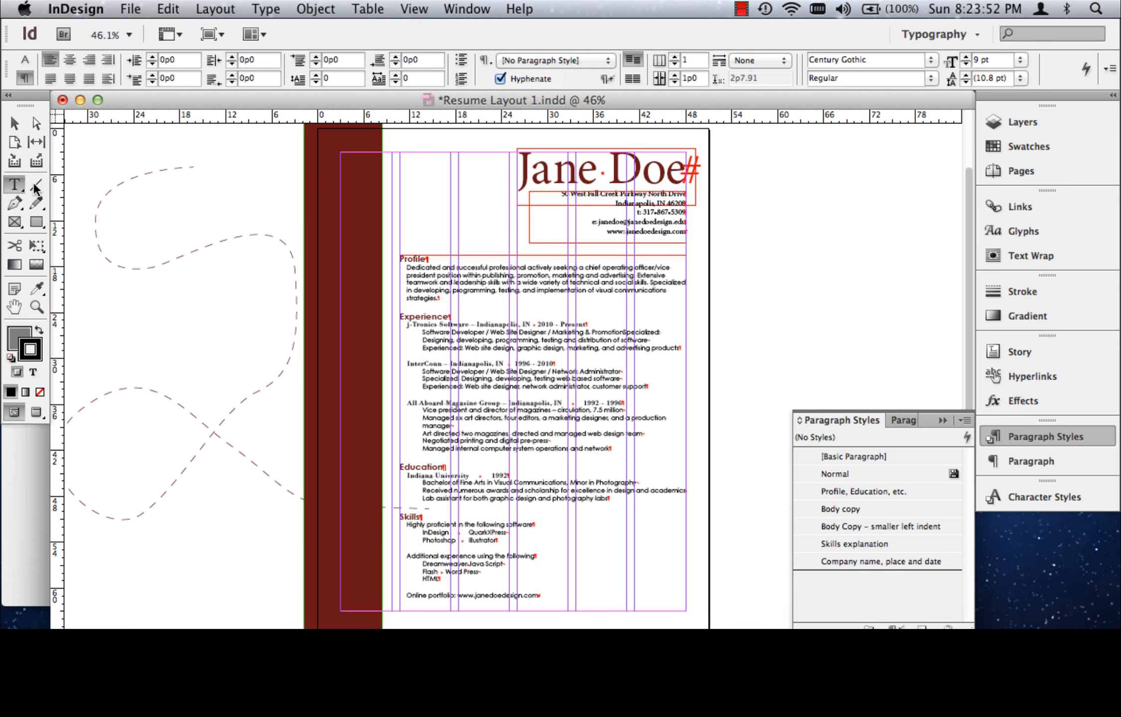
click(1021, 125)
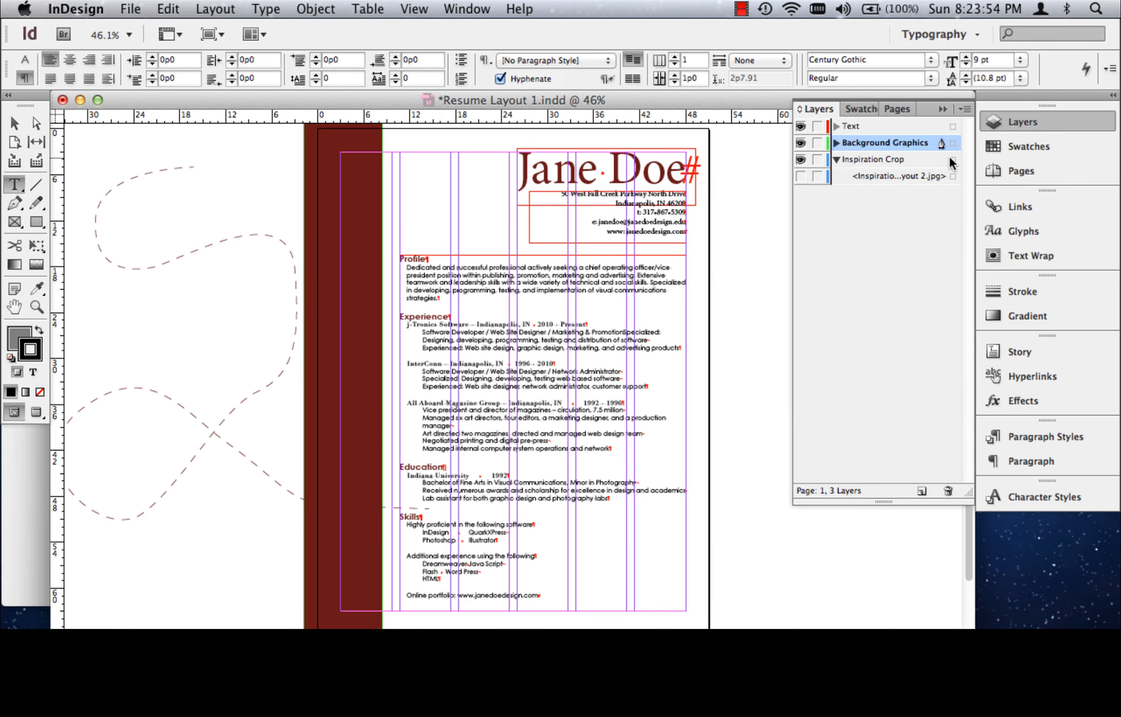
click(801, 177)
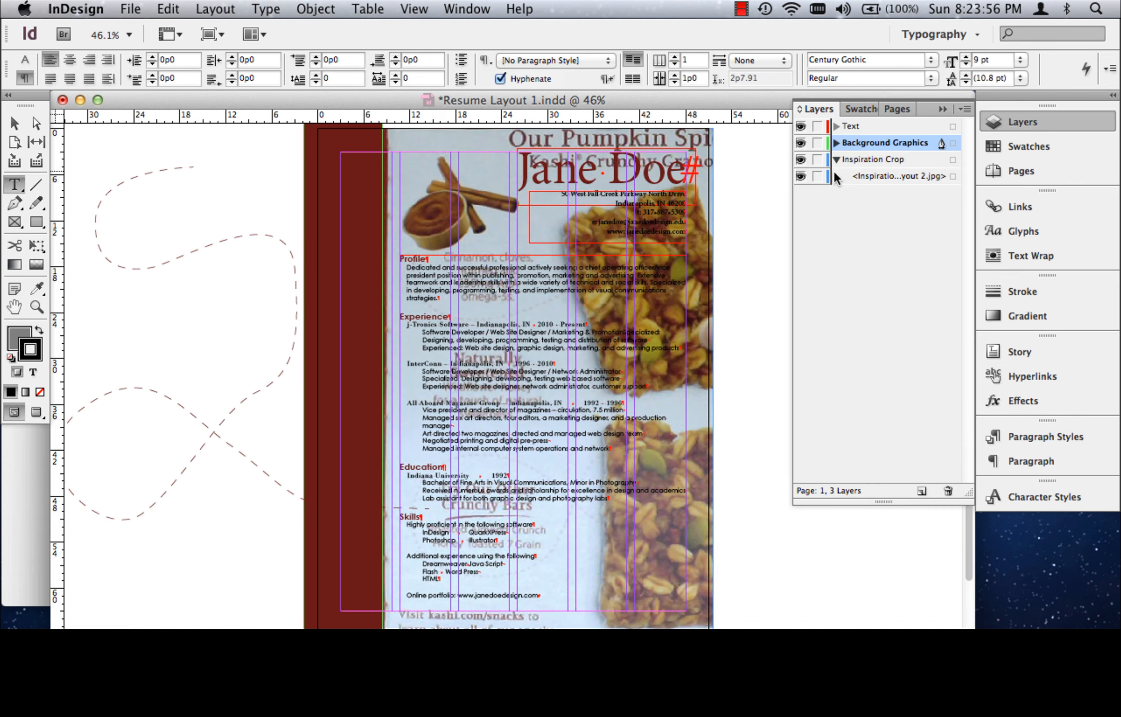
click(818, 159)
Extend the resume body text frame downward to 49p6 high and insert an empty paragraph before the Online portfolio line
click(14, 123)
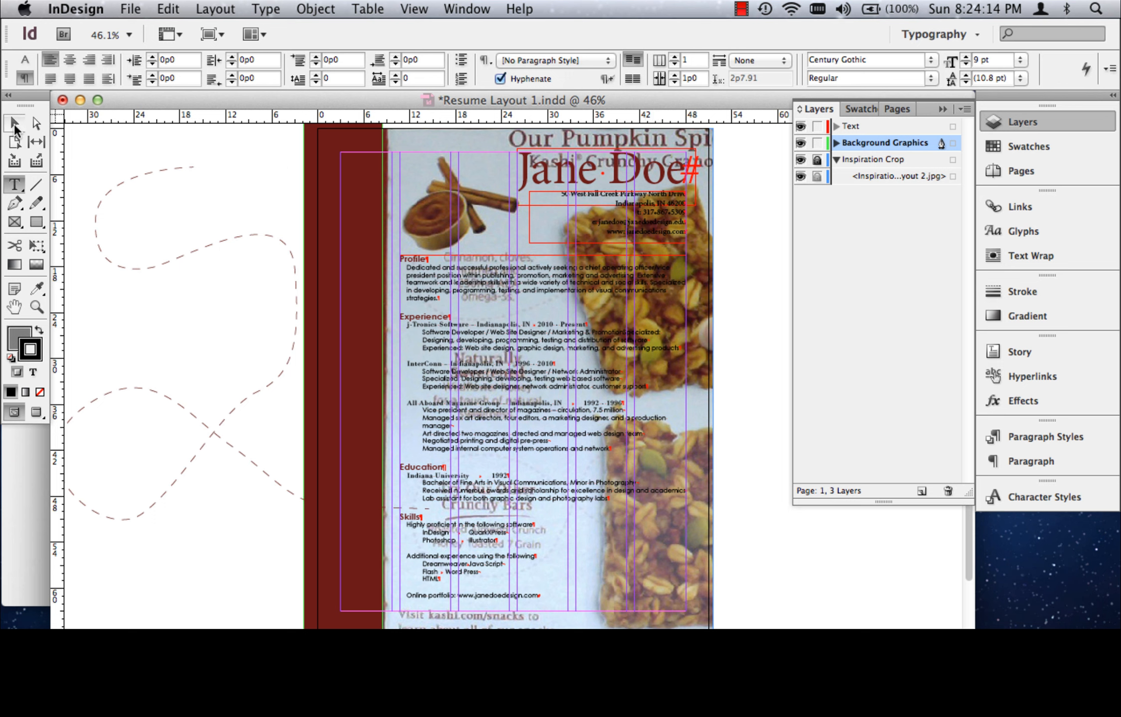
click(452, 594)
click(423, 603)
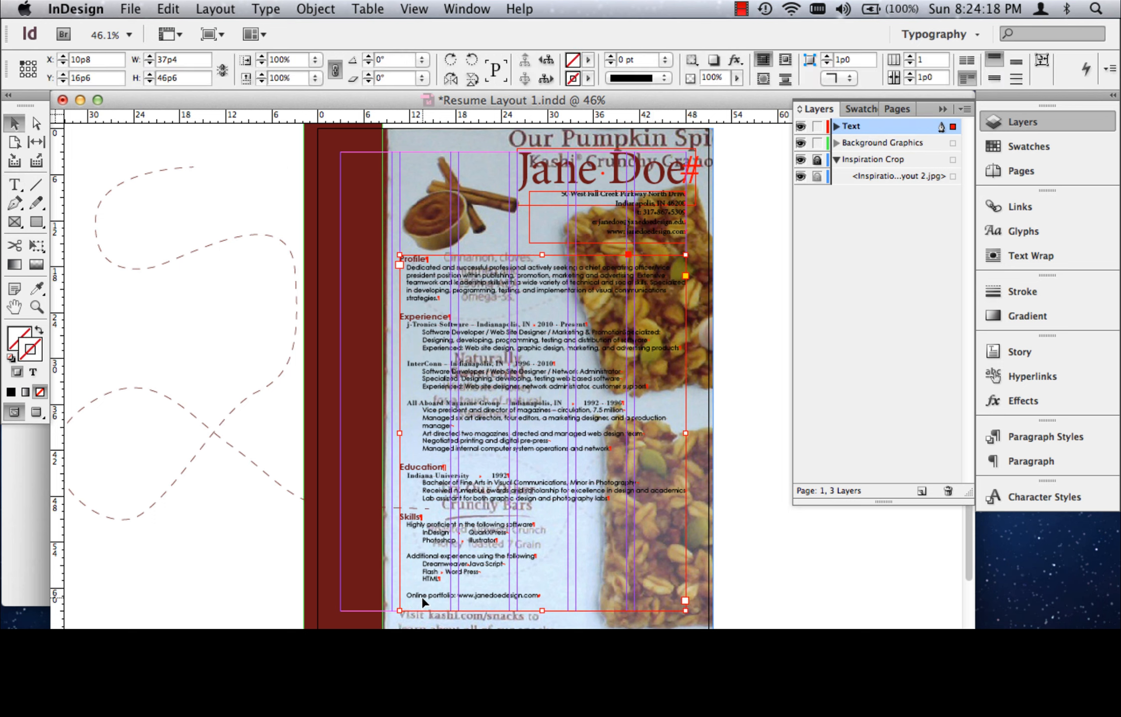
drag(544, 612, 544, 624)
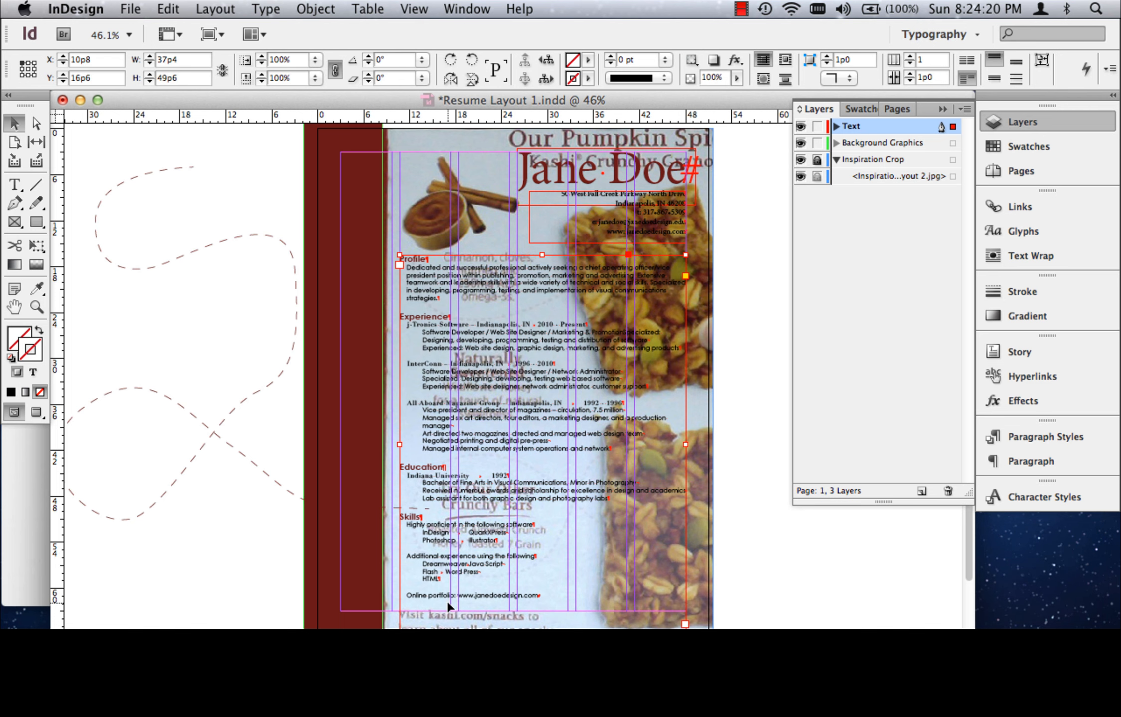
double_click(408, 596)
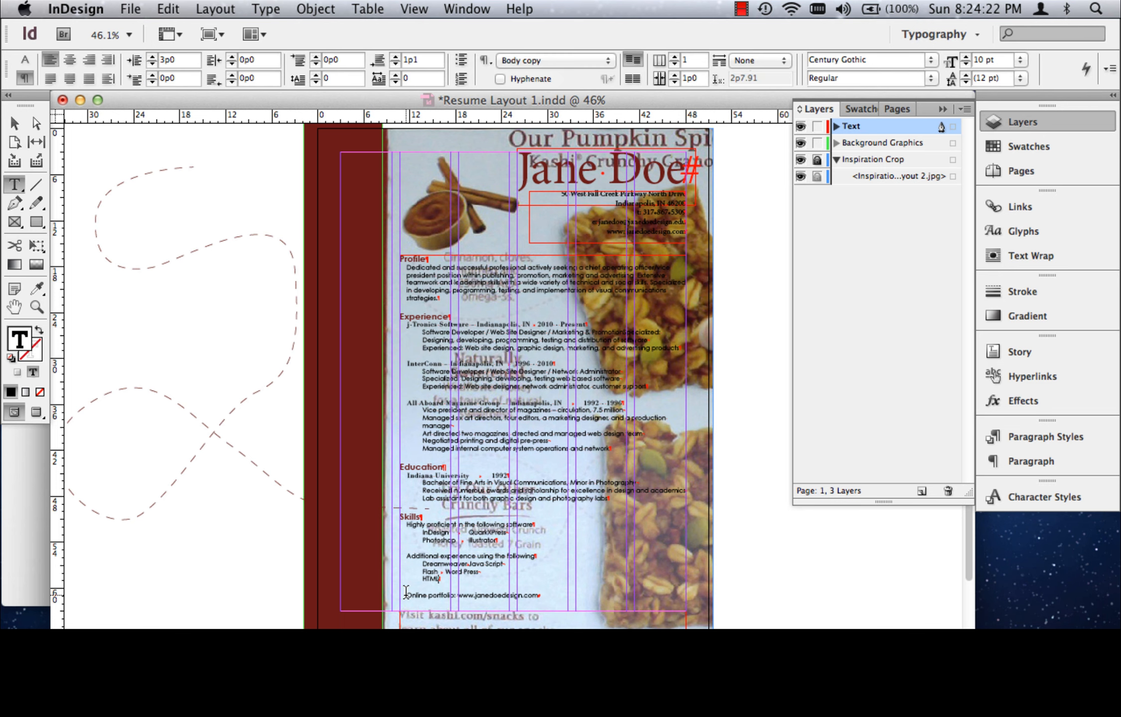
key(Return)
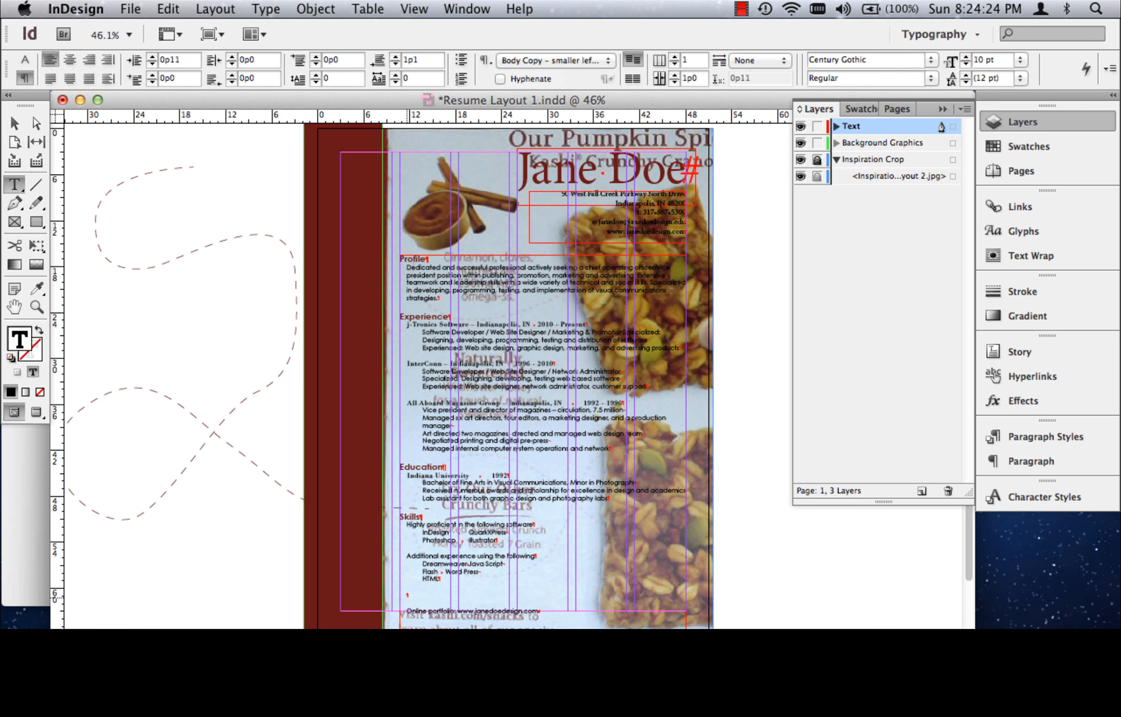
Recolor the Online portfolio line with the C=33 M=94 Y=88 K=49 swatch and preview the page
triple_click(489, 611)
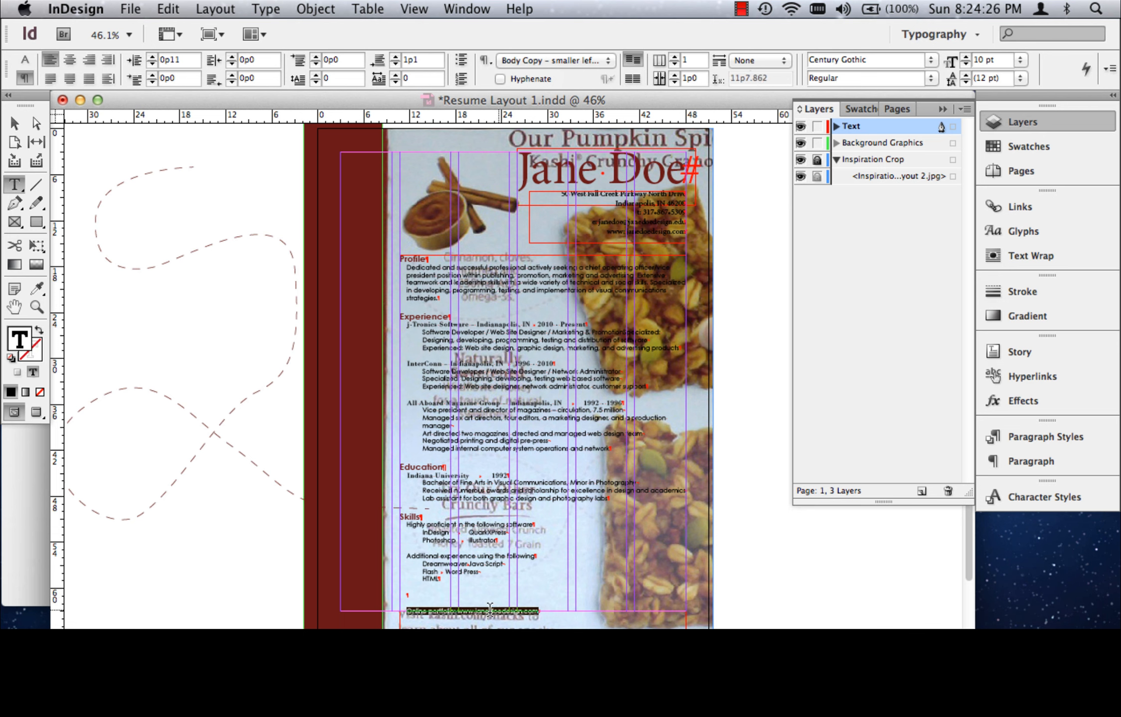
click(1029, 146)
click(855, 393)
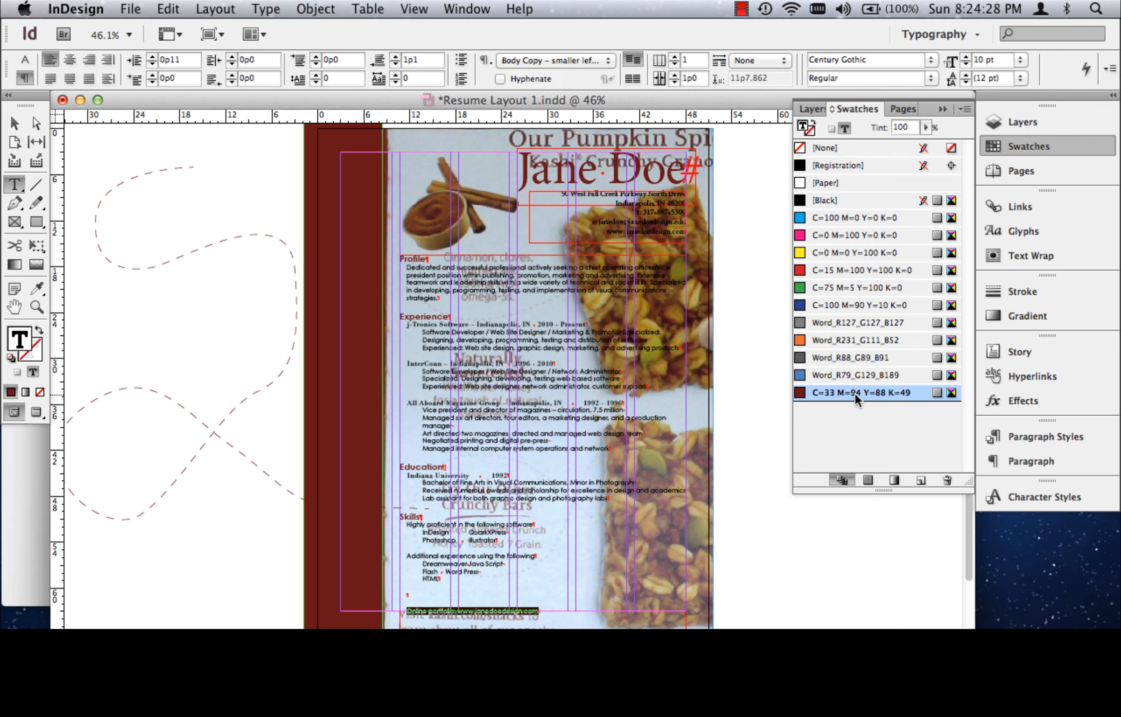
key(Escape)
click(103, 142)
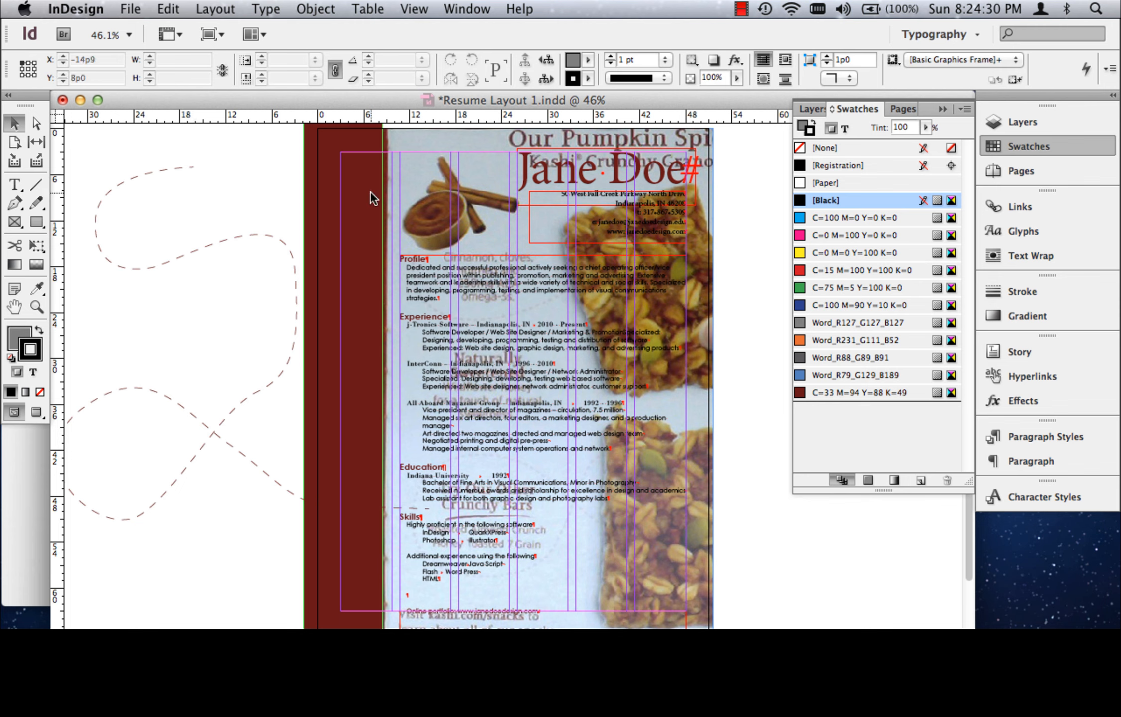
key(w)
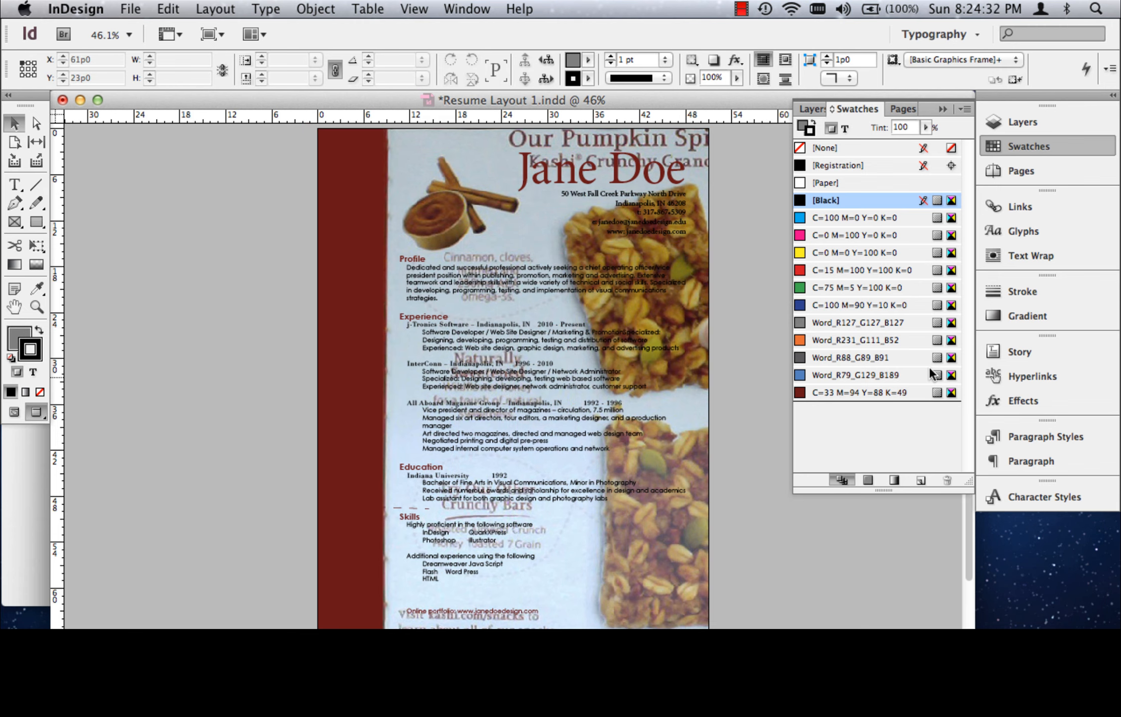